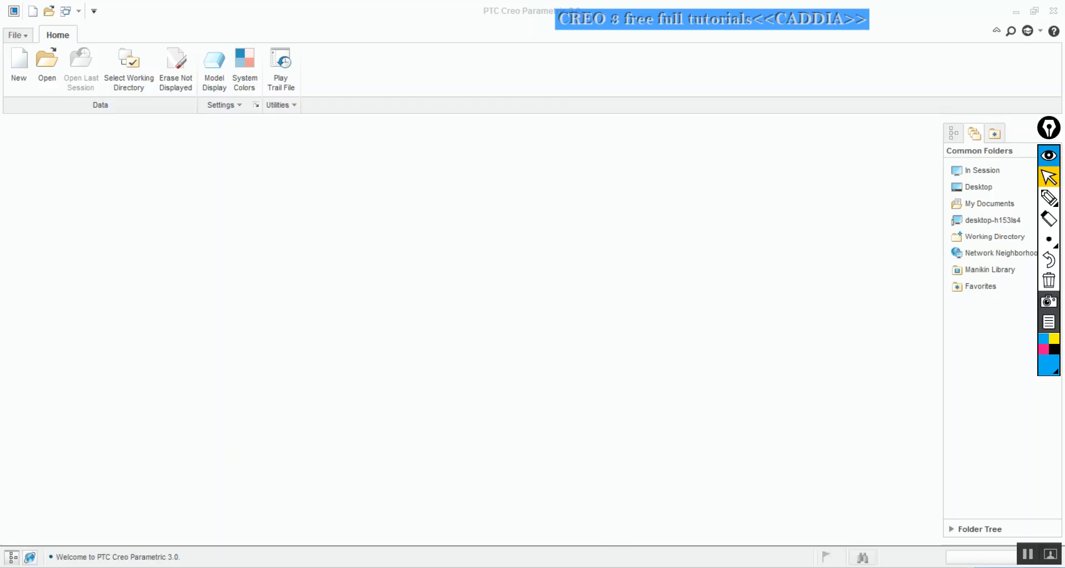
Step: Bring up the autocad2dexercise1.png reference drawing in Photos and enlarge its window over the modelling workspace
click(599, 567)
drag(923, 23, 856, 96)
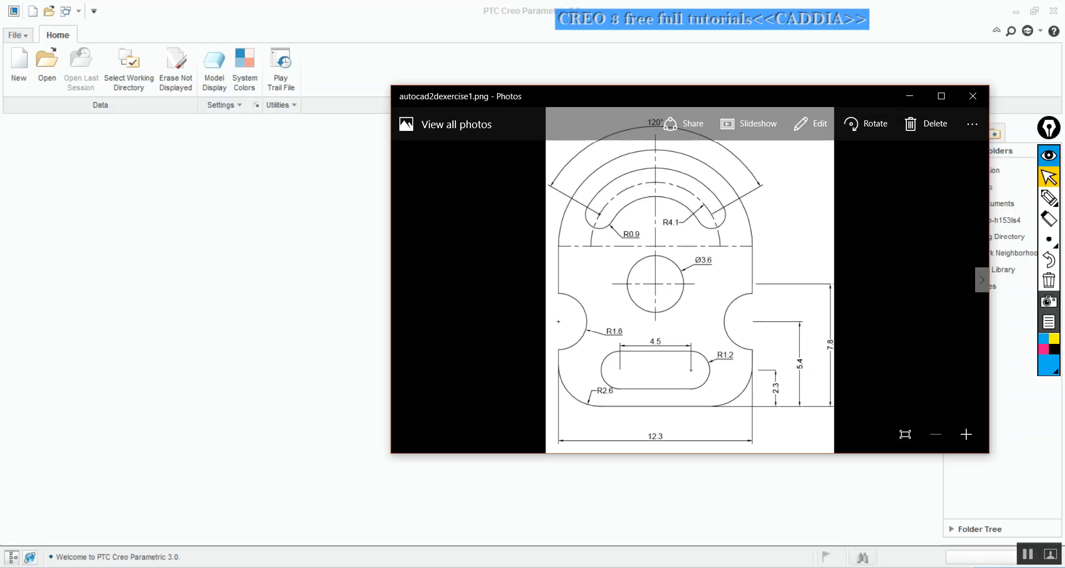
key(Right)
key(Left)
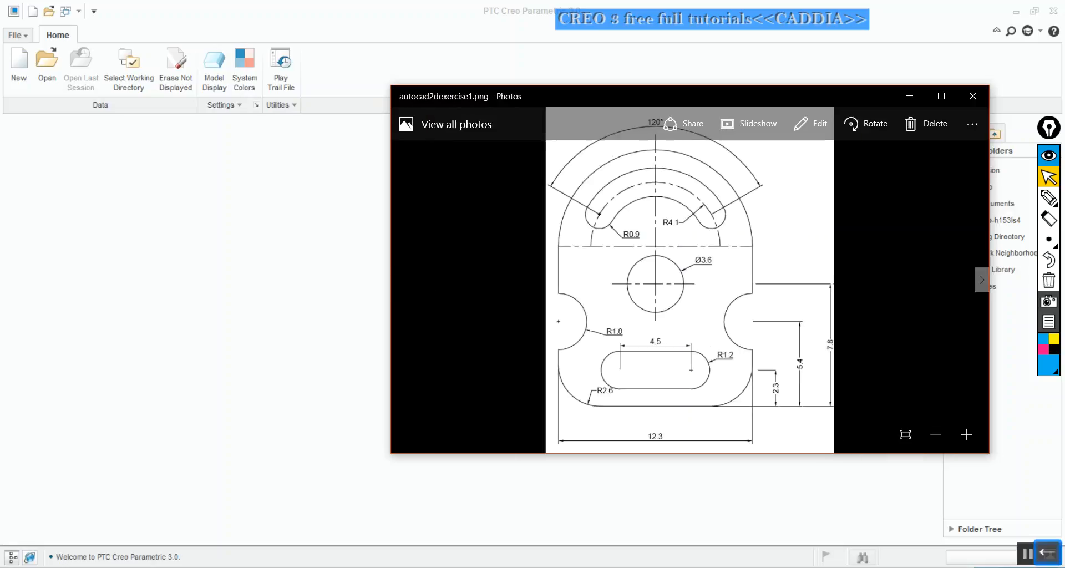
key(Right)
key(Left)
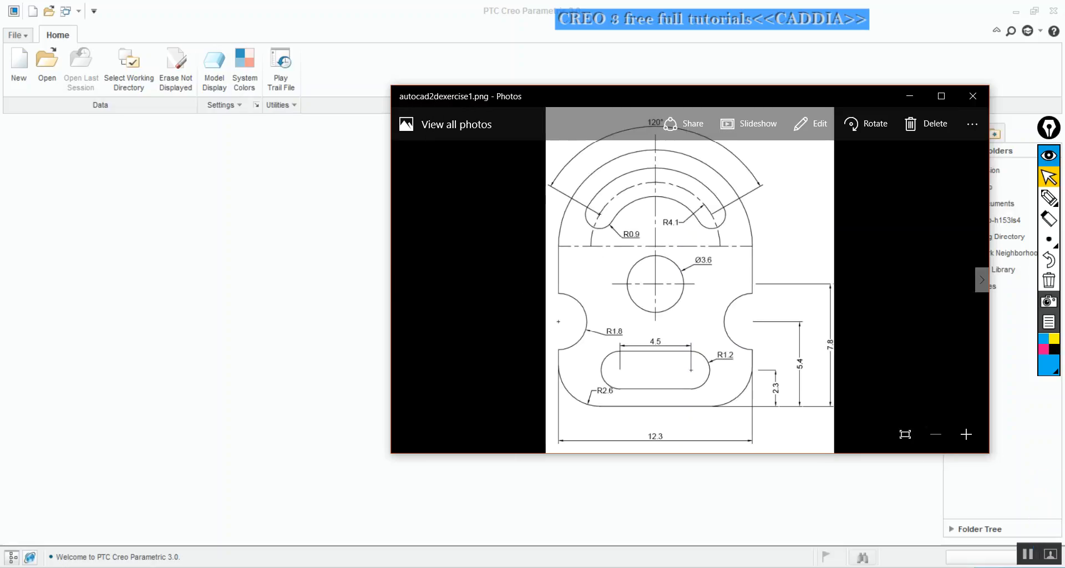
drag(986, 454, 1014, 523)
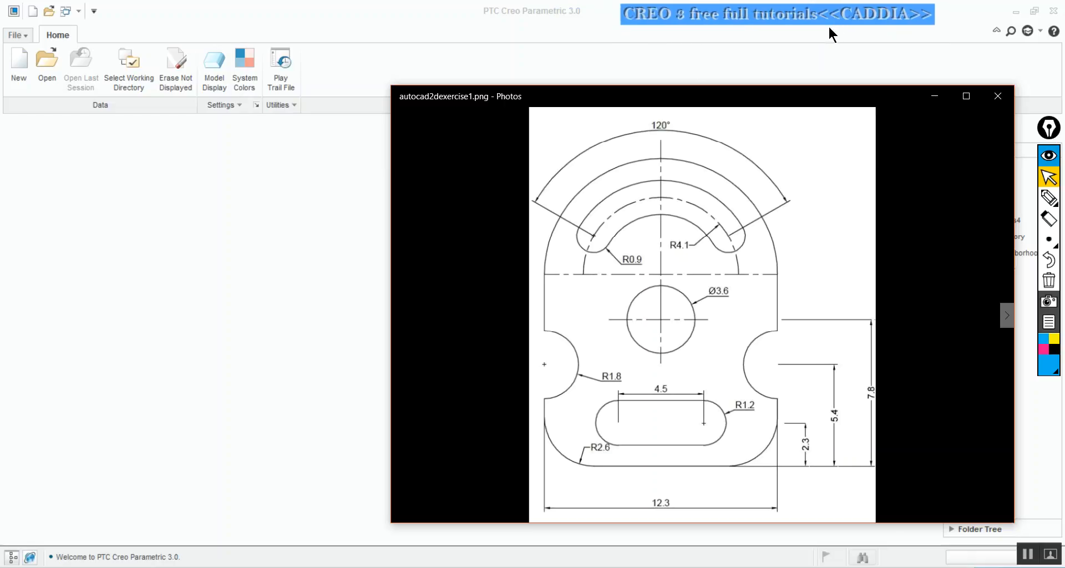
Step: Mark the four corners of the plate's base rectangle and its two R2.6 lower fillets on the reference drawing in blue pen
click(1049, 197)
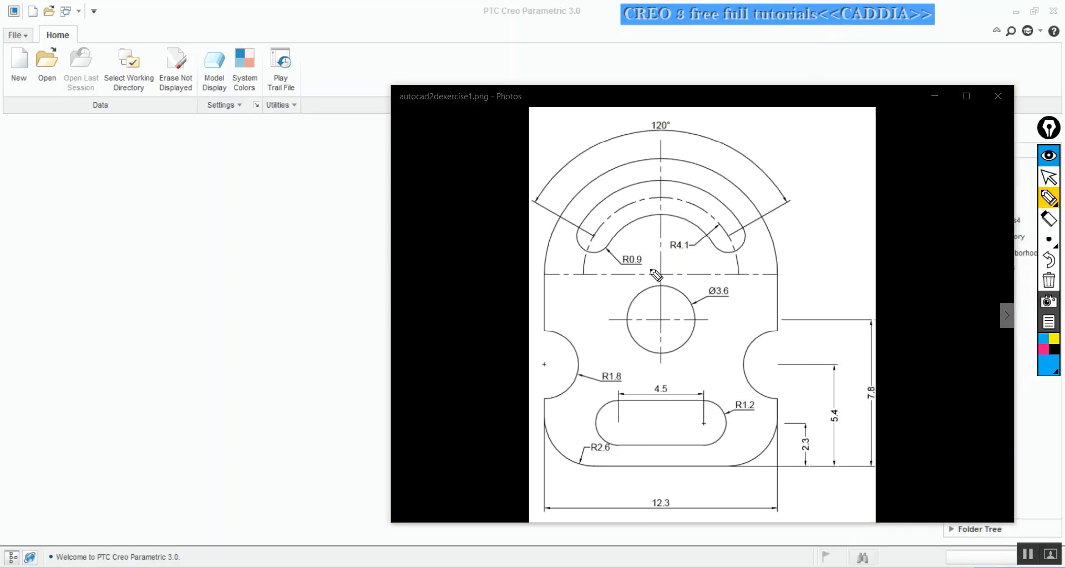
click(544, 274)
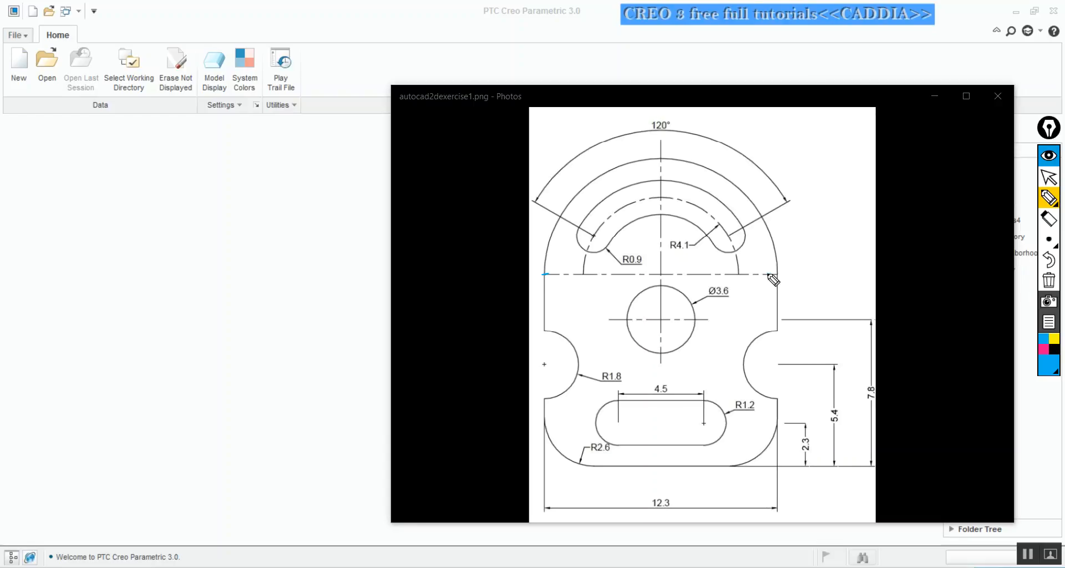
drag(768, 274, 775, 284)
drag(542, 450, 571, 459)
drag(779, 447, 767, 464)
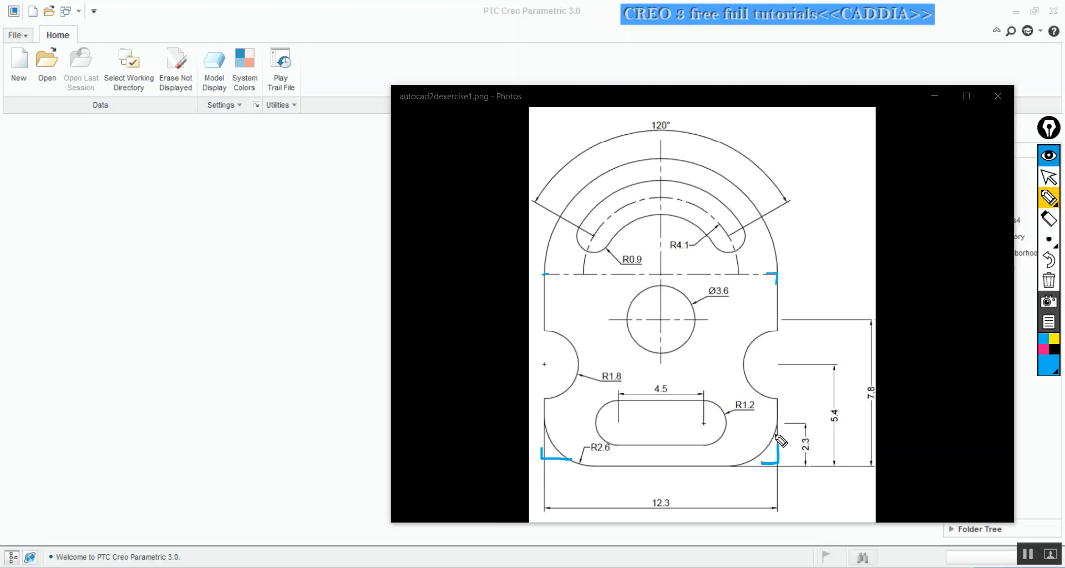
mouse_move(778, 424)
mouse_down()
mouse_move(768, 448)
mouse_move(733, 465)
mouse_up()
mouse_move(545, 421)
mouse_down()
mouse_move(560, 452)
mouse_move(589, 457)
mouse_up()
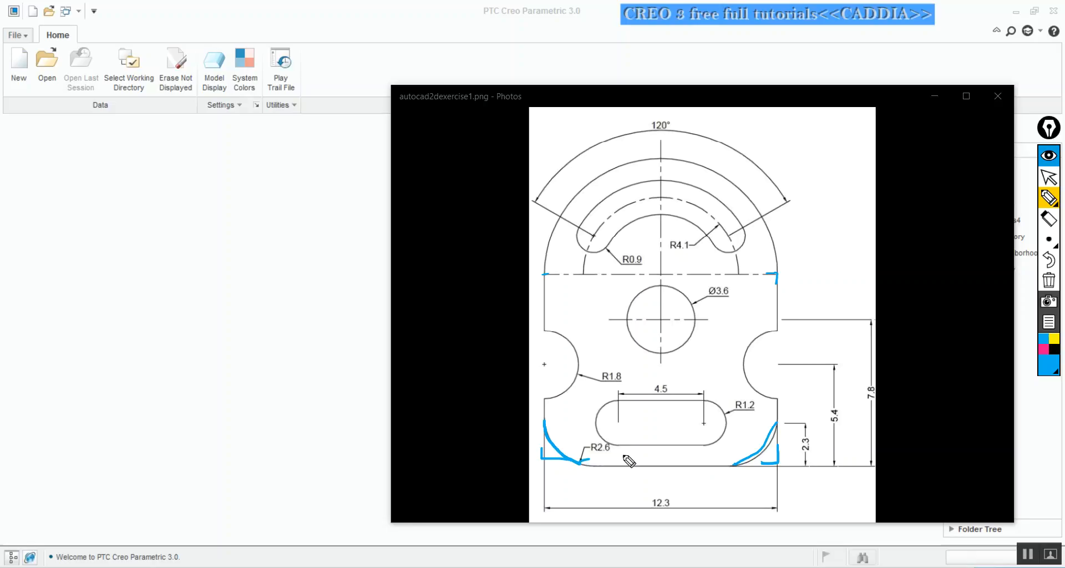
Step: Trace the lower slot's 4.5 centre line, its straight edges and its R1.2 rounded ends on the reference drawing
drag(619, 423, 699, 426)
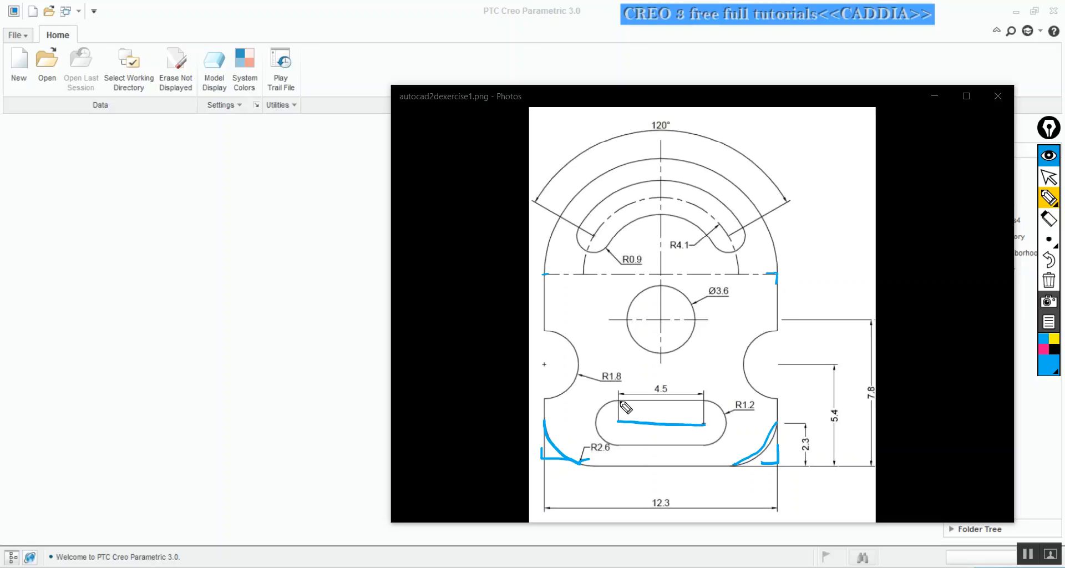
mouse_move(619, 400)
mouse_down()
mouse_move(702, 399)
mouse_move(705, 415)
mouse_up()
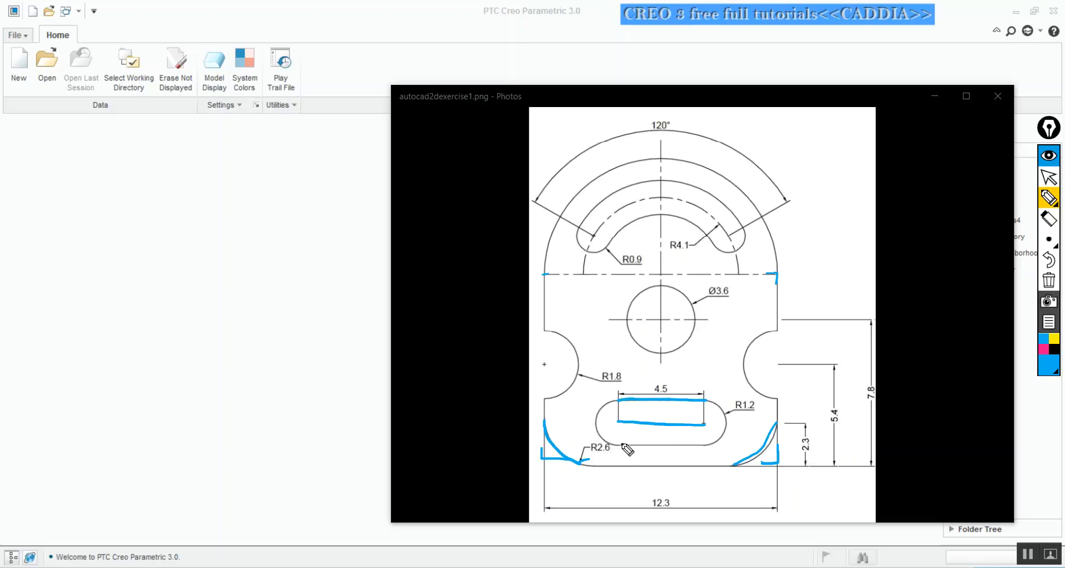
drag(619, 444, 708, 443)
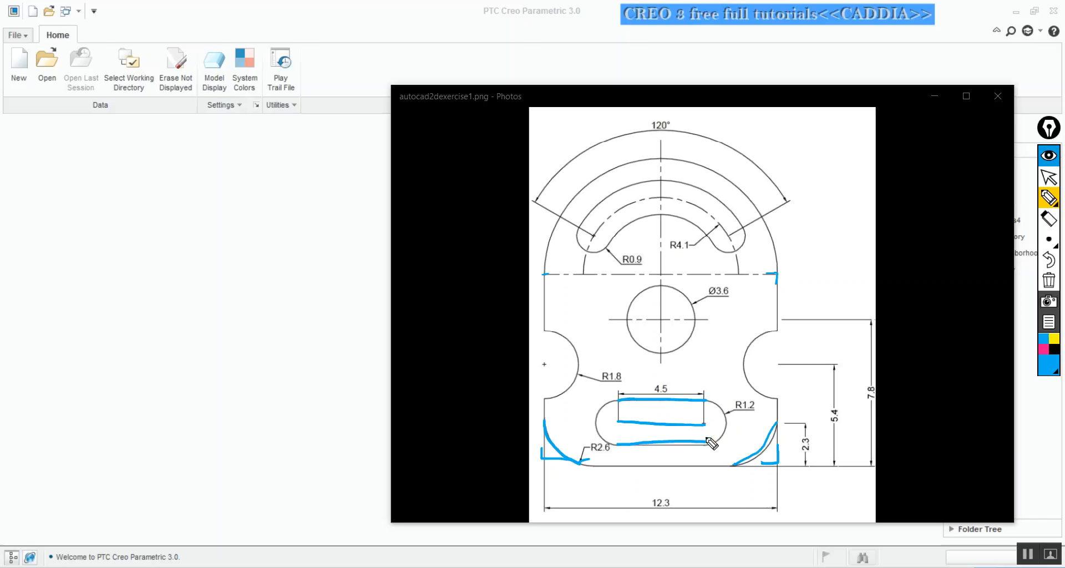
mouse_move(708, 402)
mouse_down()
mouse_move(724, 425)
mouse_move(713, 442)
mouse_up()
mouse_move(624, 407)
mouse_down()
mouse_move(598, 435)
mouse_move(615, 443)
mouse_up()
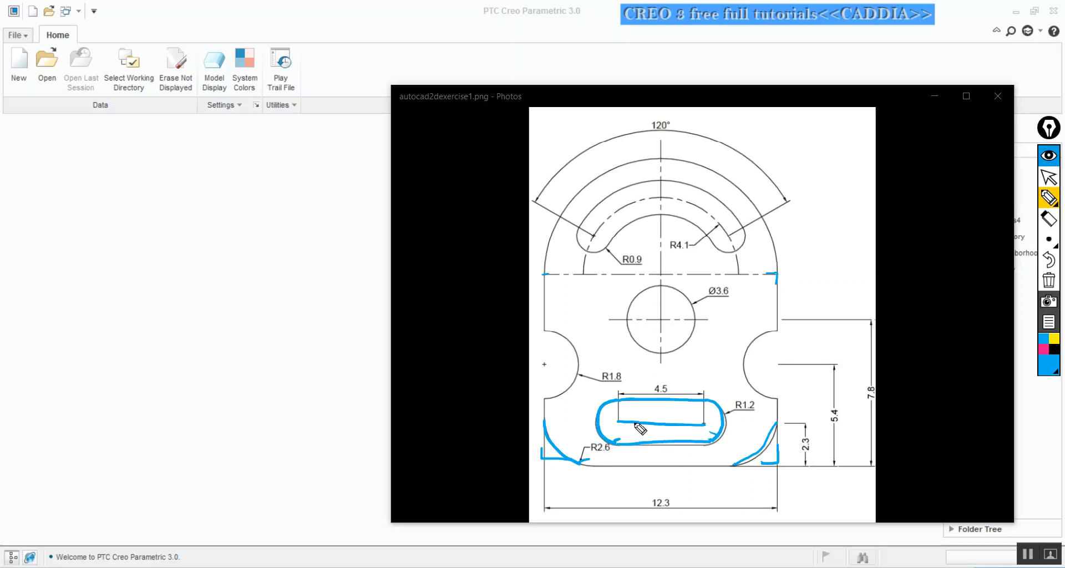
Step: Erase the pen marks on the lower slot's centre line and at the plate's two lower square corners
click(1050, 220)
click(660, 426)
click(564, 460)
click(779, 460)
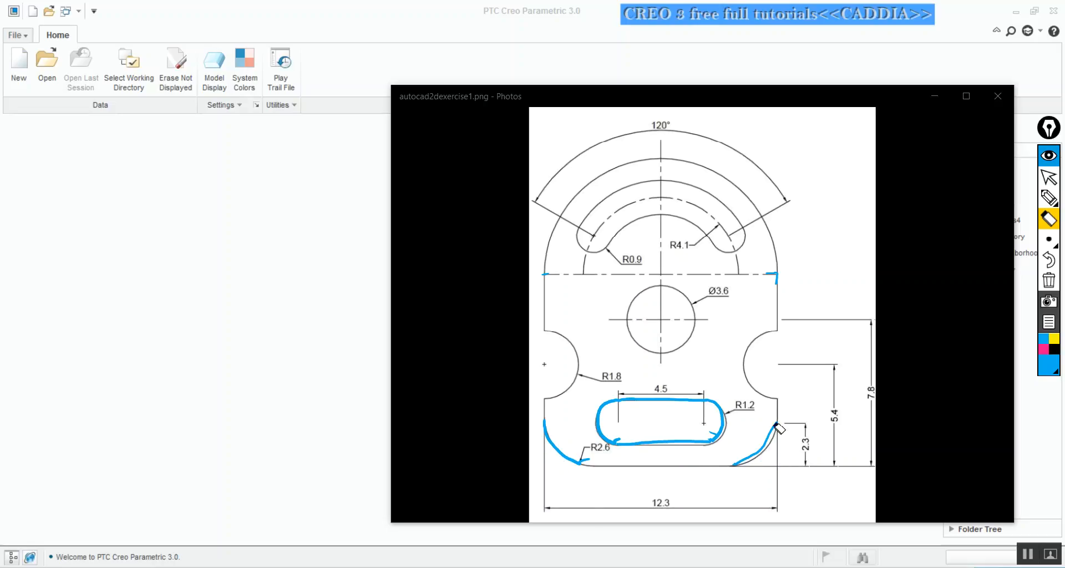
Step: Mark the Ø3.6 circle and its centre, the 7.8 height dimension, the bottom edge and the R1.8 notch centre on the reference drawing
click(1049, 197)
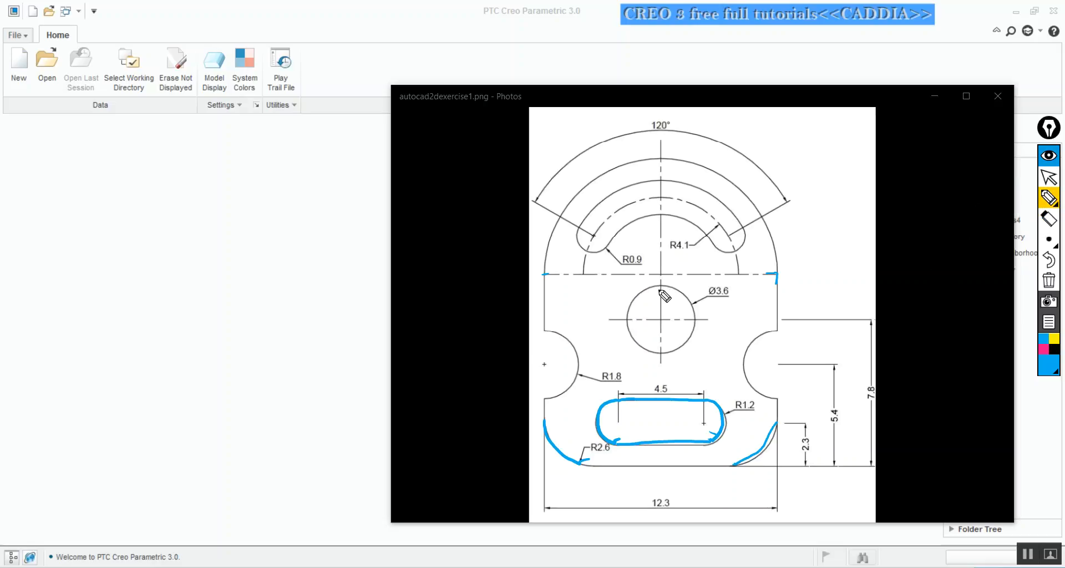
mouse_move(661, 286)
mouse_down()
mouse_move(651, 288)
mouse_move(663, 319)
mouse_up()
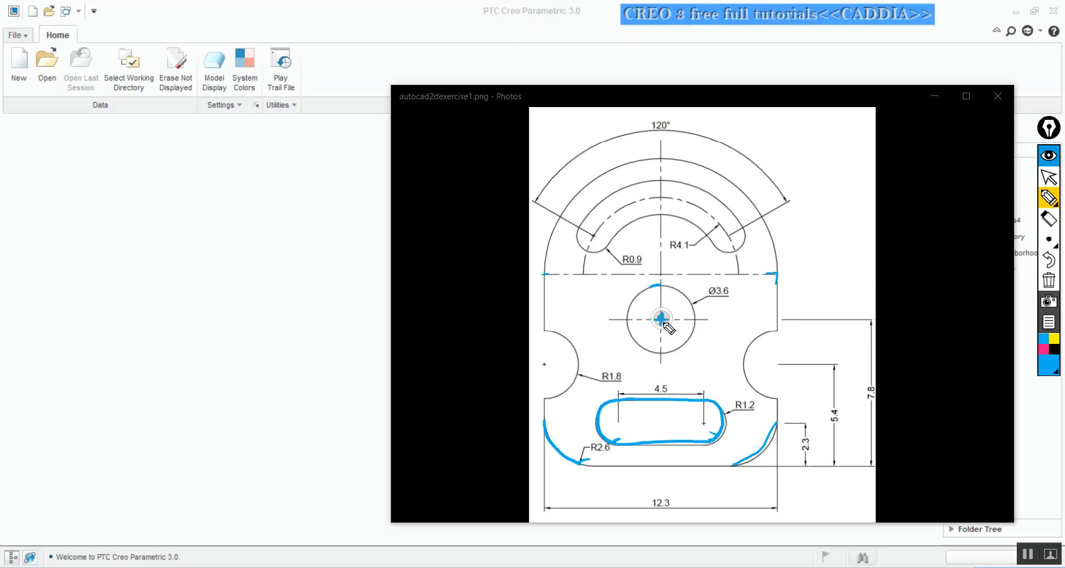
mouse_move(876, 384)
mouse_down()
mouse_move(885, 409)
mouse_move(876, 381)
mouse_up()
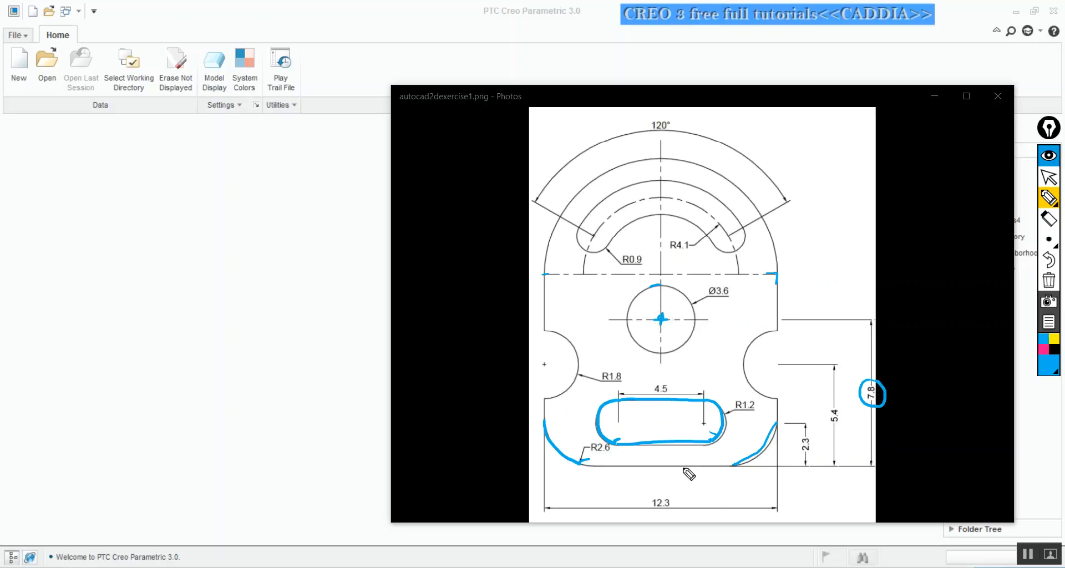
drag(673, 467, 686, 466)
click(544, 364)
drag(660, 355, 660, 382)
Step: Trace the curved slot's centre, outer and inner arcs in blue and its two R0.9 rounded ends in pink
mouse_move(594, 235)
mouse_down()
mouse_move(674, 197)
mouse_move(729, 242)
mouse_up()
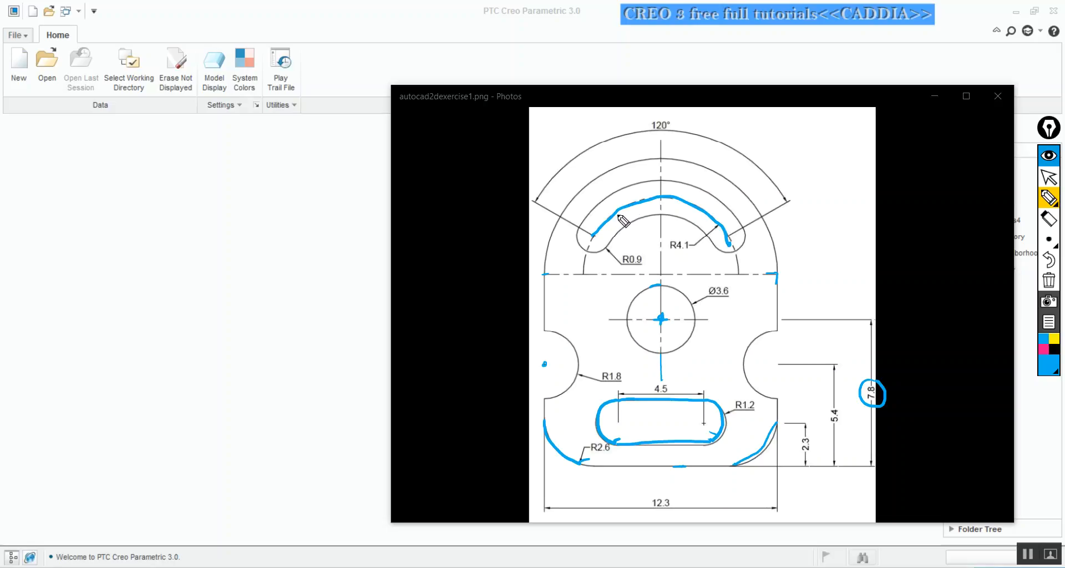
mouse_move(581, 228)
mouse_down()
mouse_move(637, 190)
mouse_move(675, 182)
mouse_move(699, 185)
mouse_move(744, 230)
mouse_up()
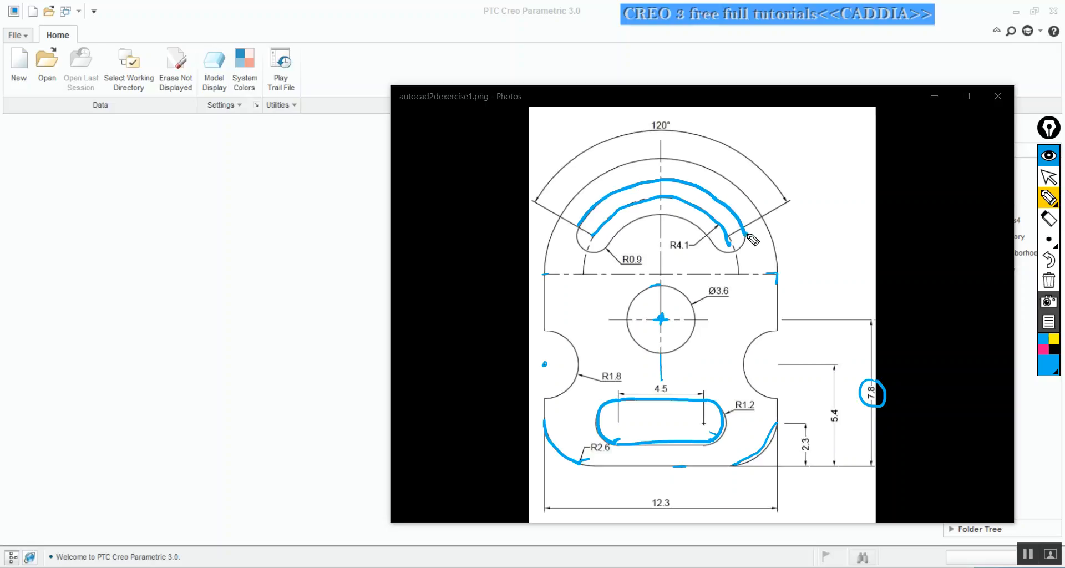
mouse_move(608, 245)
mouse_down()
mouse_move(660, 217)
mouse_move(686, 218)
mouse_move(715, 249)
mouse_up()
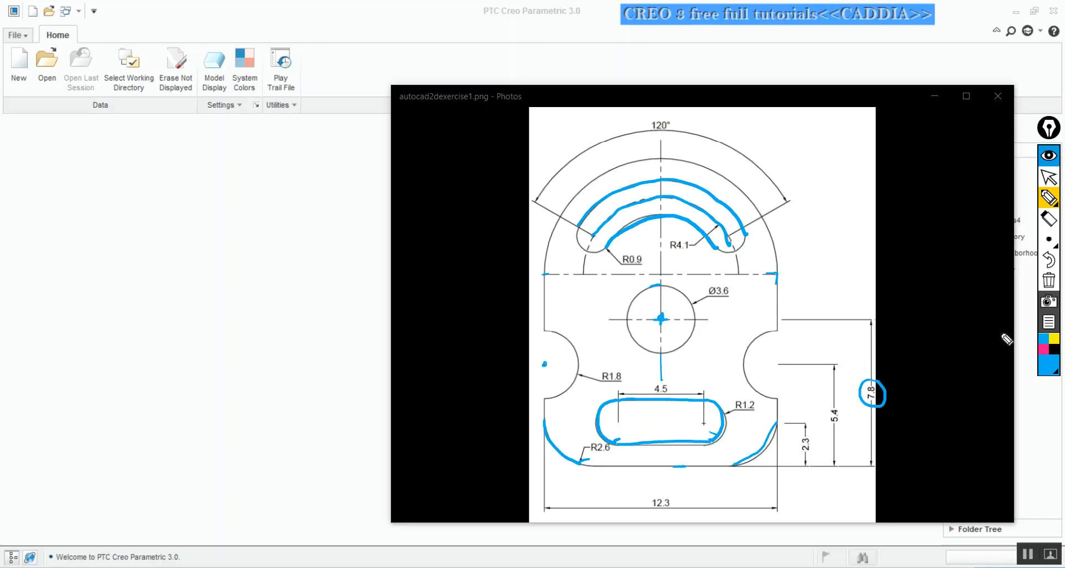
click(1045, 350)
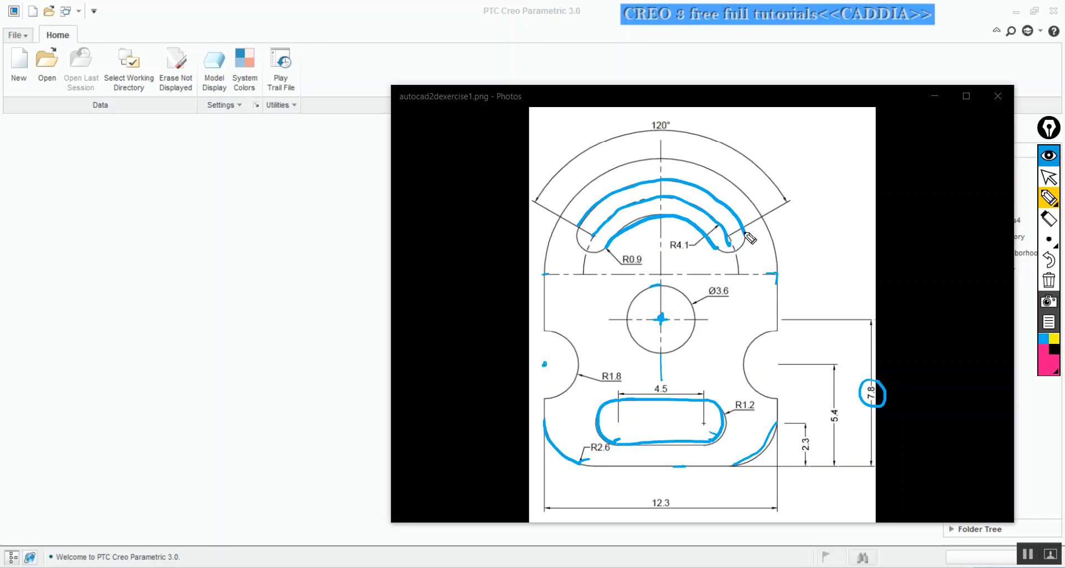
drag(744, 236, 714, 248)
mouse_move(580, 226)
mouse_down()
mouse_move(579, 247)
mouse_move(609, 251)
mouse_up()
Step: Erase the curved slot's traced centre arc and trace the plate's outer top arc in pink
click(1048, 218)
click(680, 203)
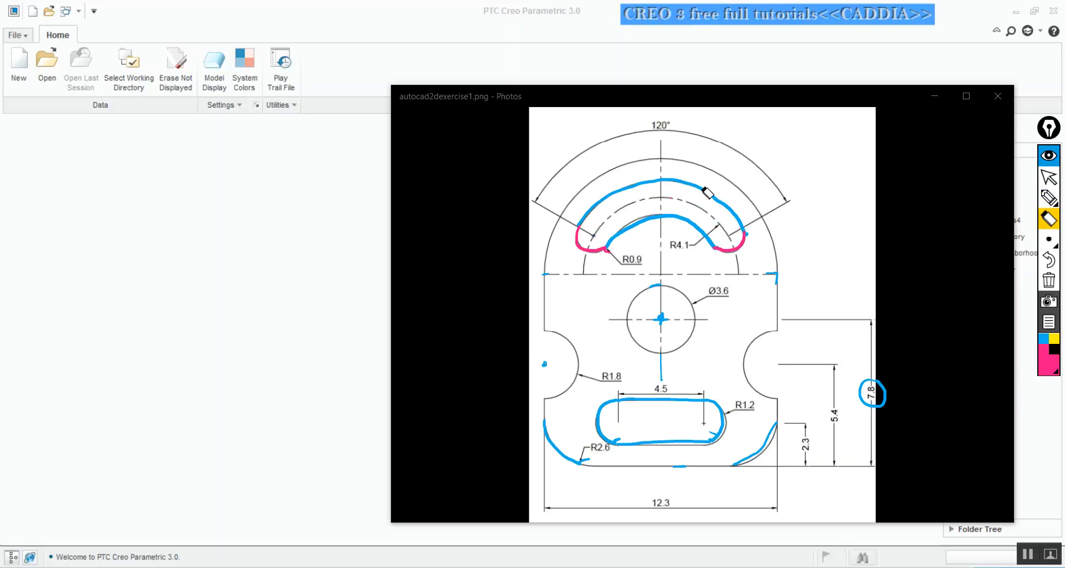
click(1048, 197)
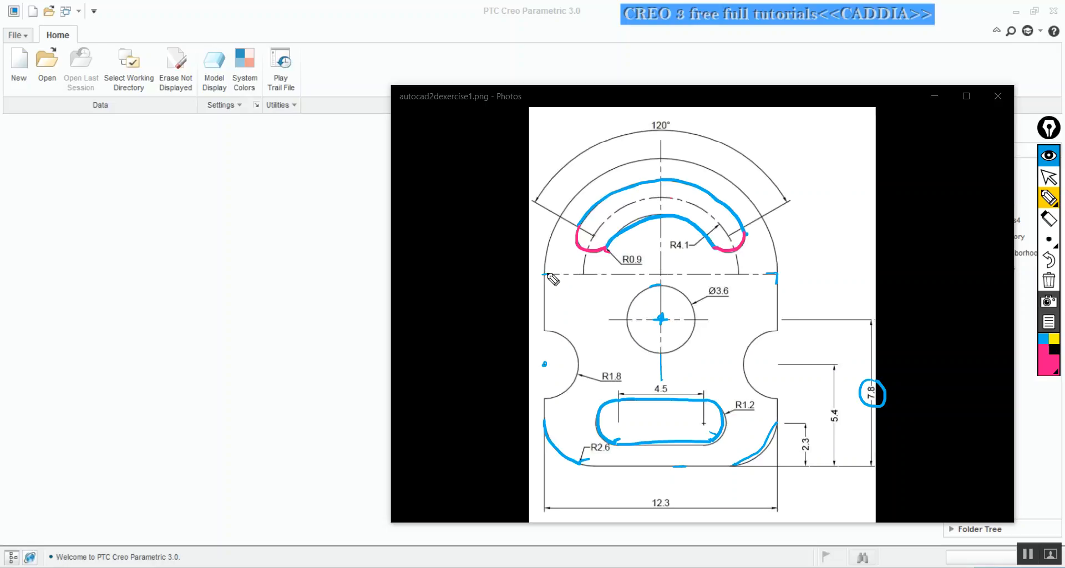
mouse_move(547, 272)
mouse_down()
mouse_move(577, 199)
mouse_move(611, 174)
mouse_move(670, 160)
mouse_move(718, 173)
mouse_move(761, 222)
mouse_move(772, 273)
mouse_up()
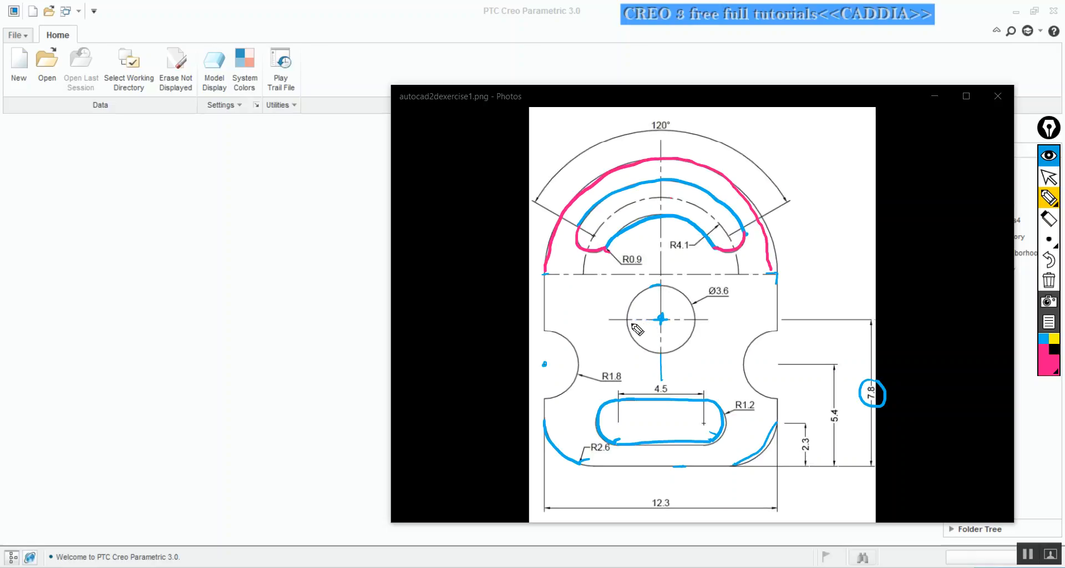
Step: Clear all pen markings from the reference drawing and return to the Creo Parametric window
key(ctrl+shift+7)
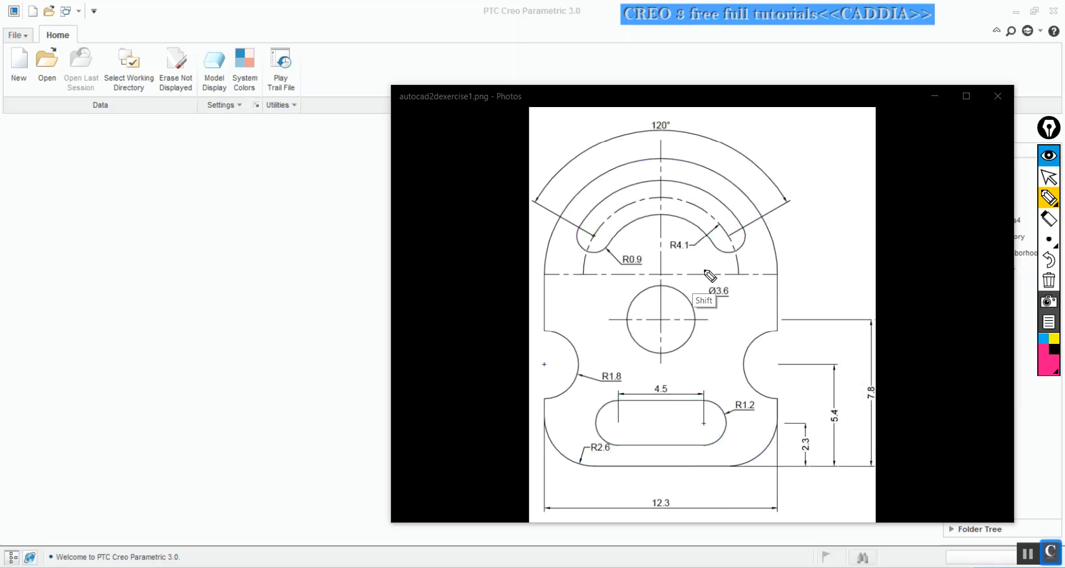
key(ctrl+shift+1)
click(310, 169)
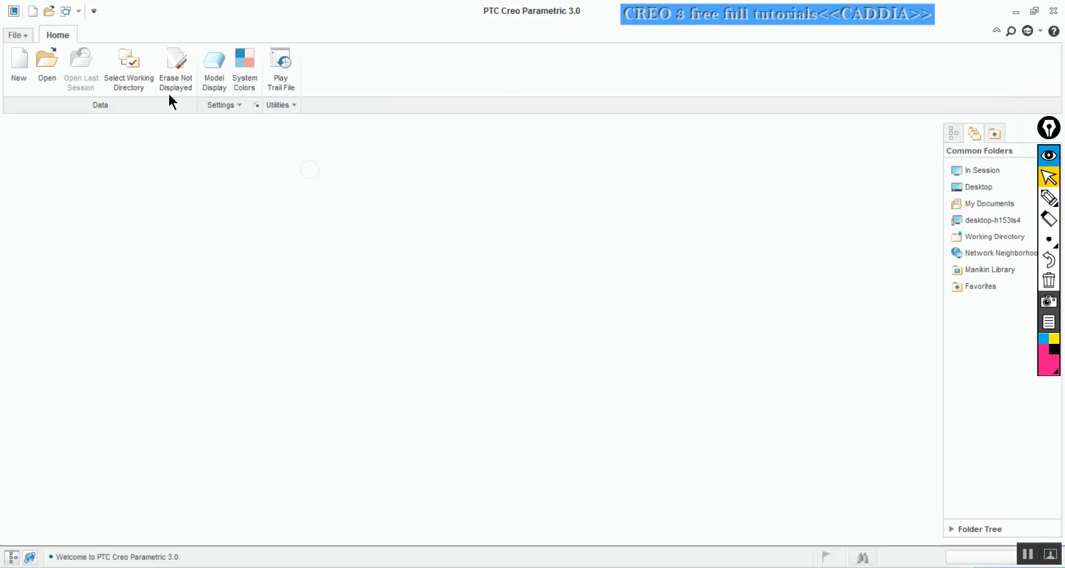
Step: Create a new part from the default template and start a sketch on the FRONT datum plane
click(17, 66)
click(605, 438)
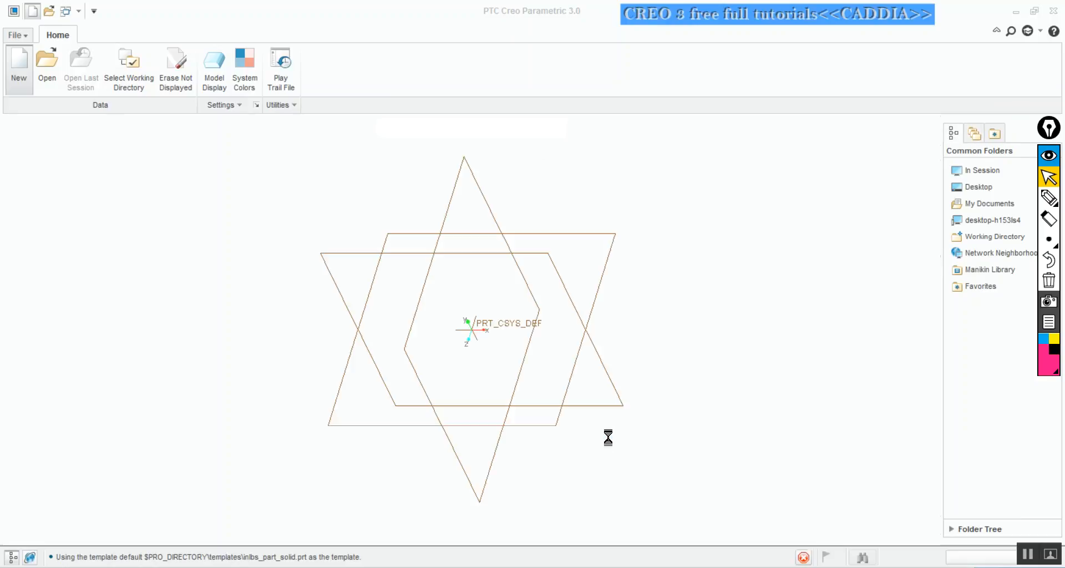
click(325, 64)
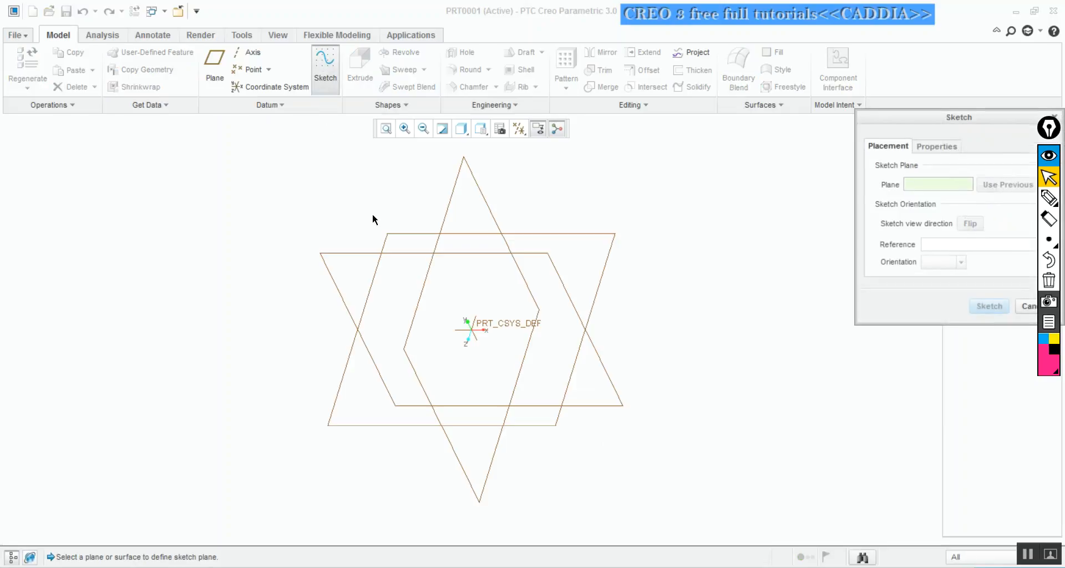
click(351, 254)
click(982, 306)
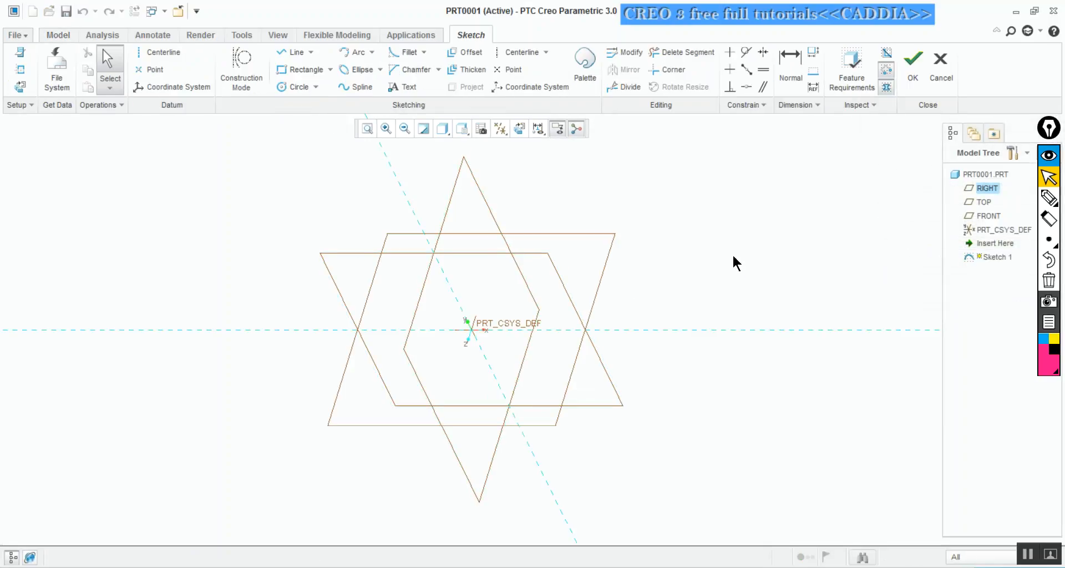
Step: Orient the view parallel to the sketch plane and hide the datum planes
click(520, 128)
click(500, 128)
click(477, 206)
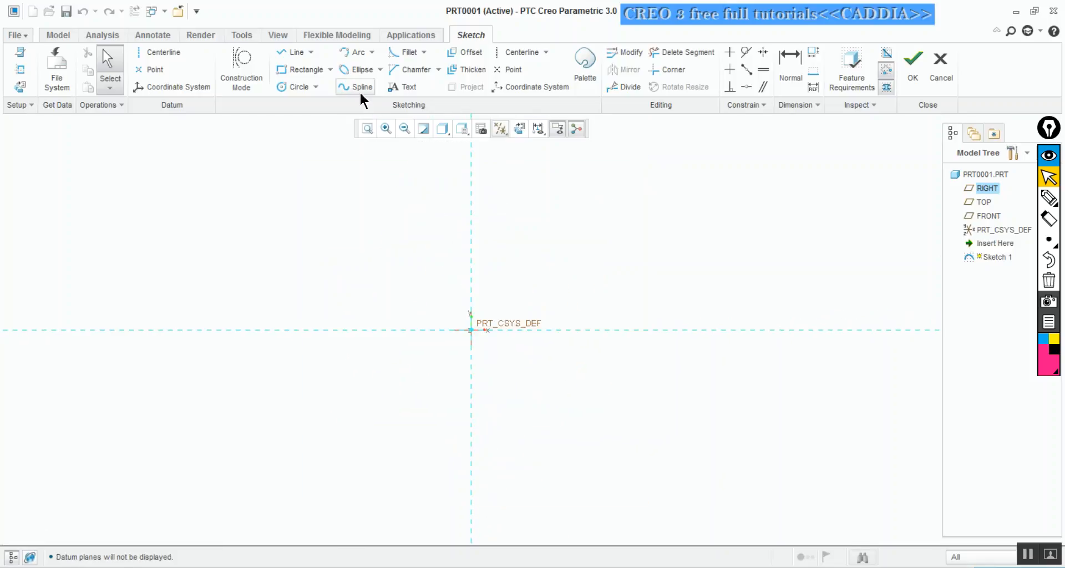
Step: Sketch a center rectangle on the origin, about 331 wide and 274 high
click(331, 69)
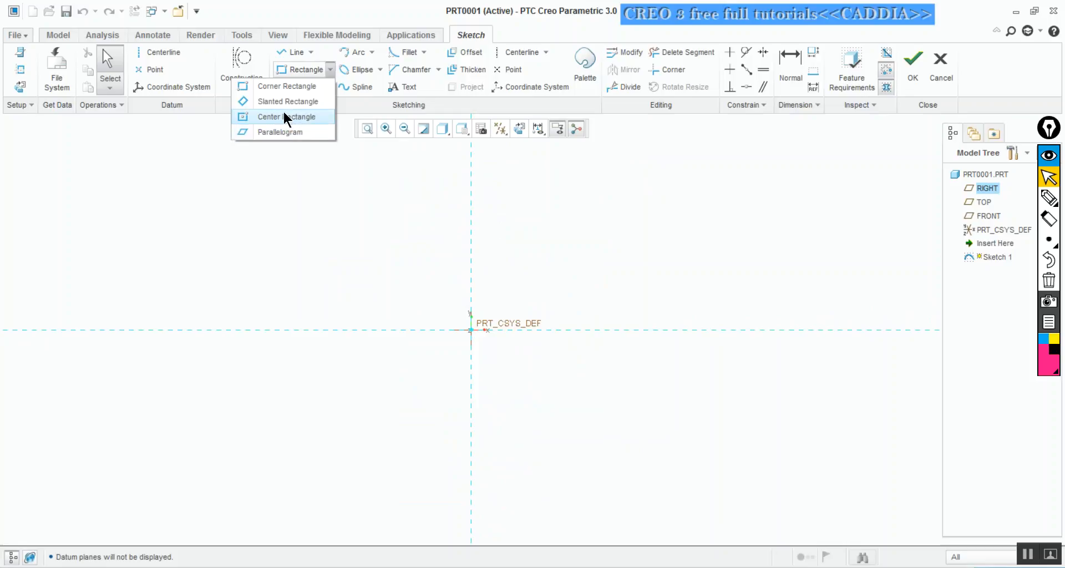
click(287, 117)
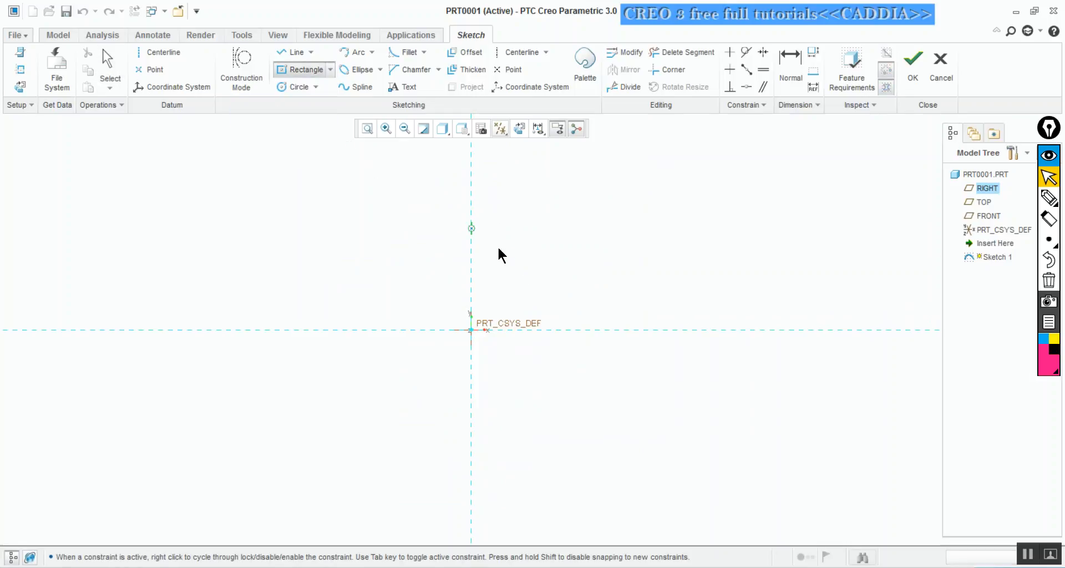
click(471, 330)
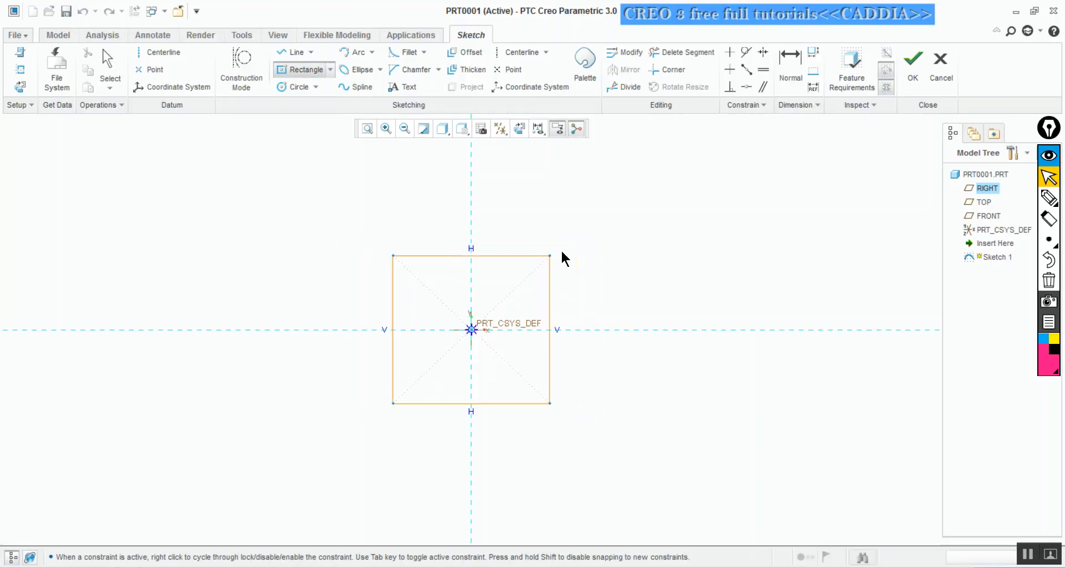
click(584, 238)
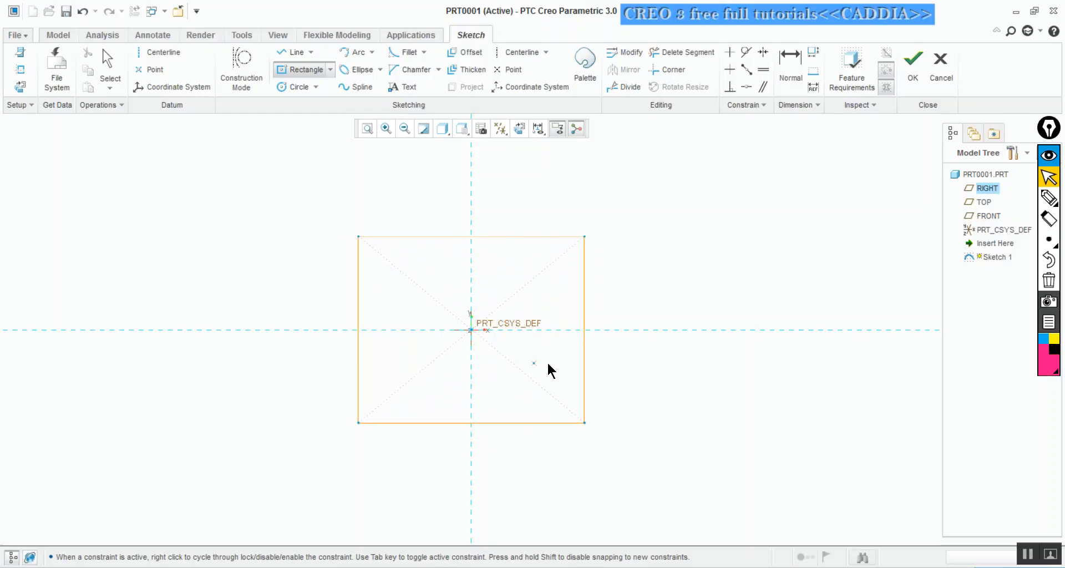
click(111, 70)
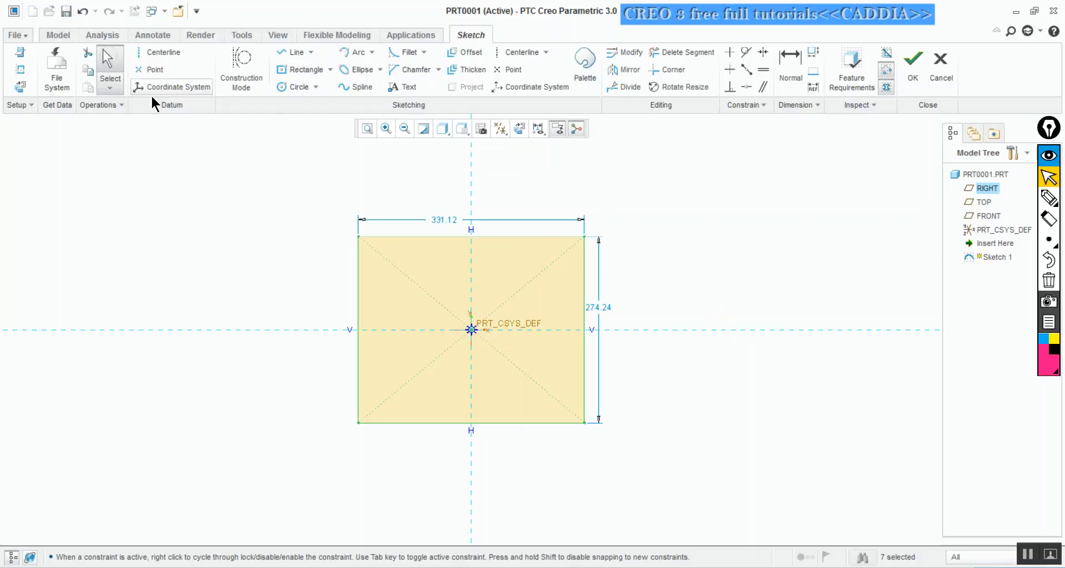
Step: Set the center rectangle's width and height both to 12.3, taking the value from the reference drawing
double_click(444, 218)
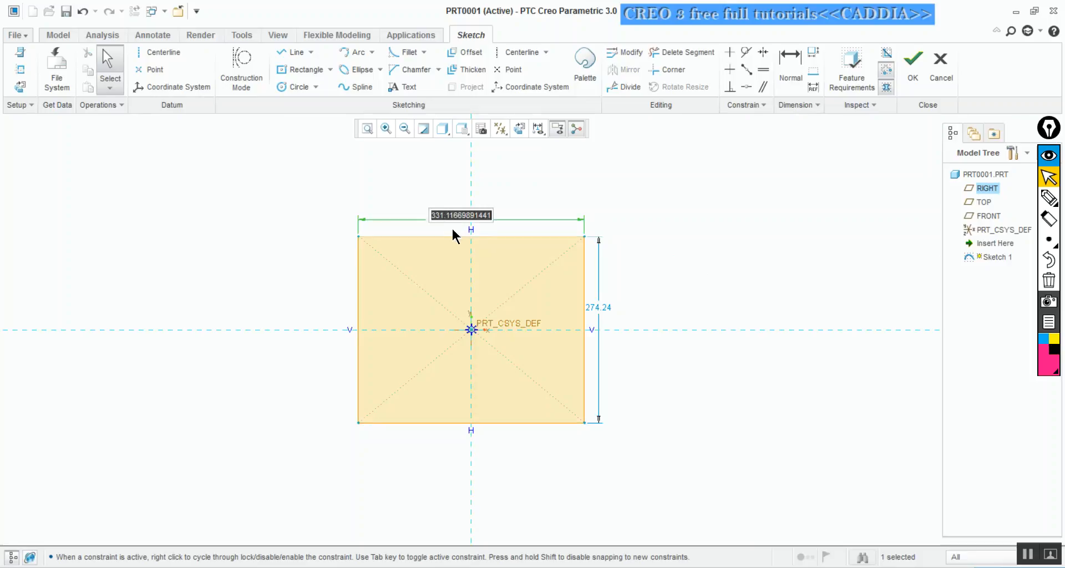
click(602, 567)
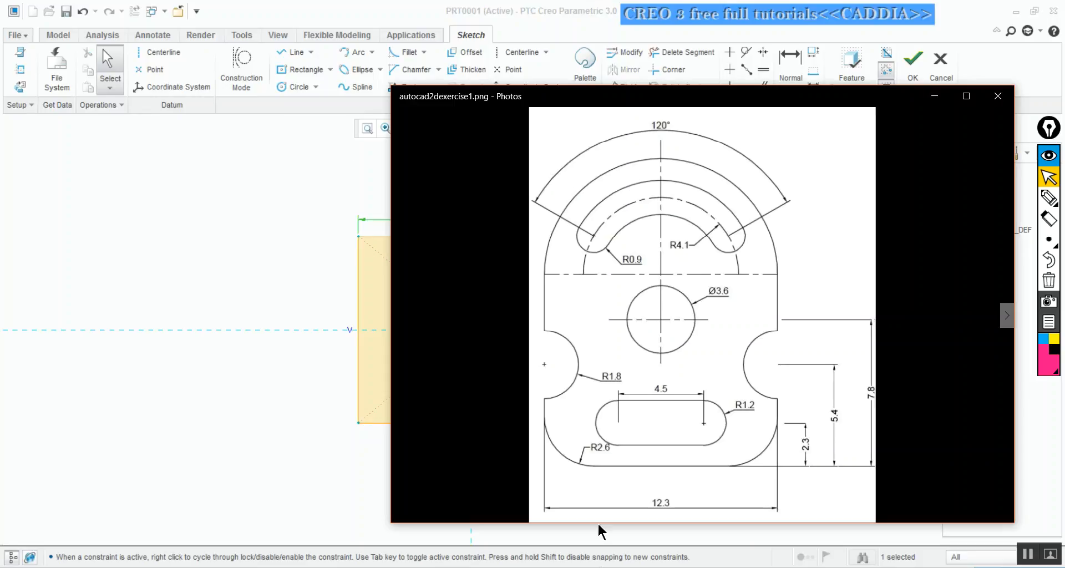
click(357, 459)
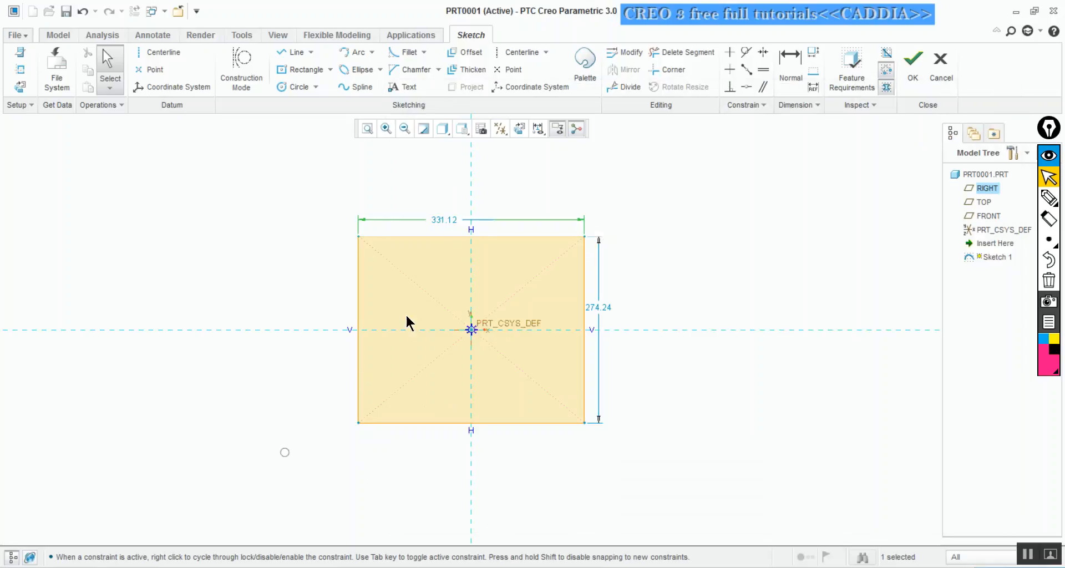
double_click(444, 218)
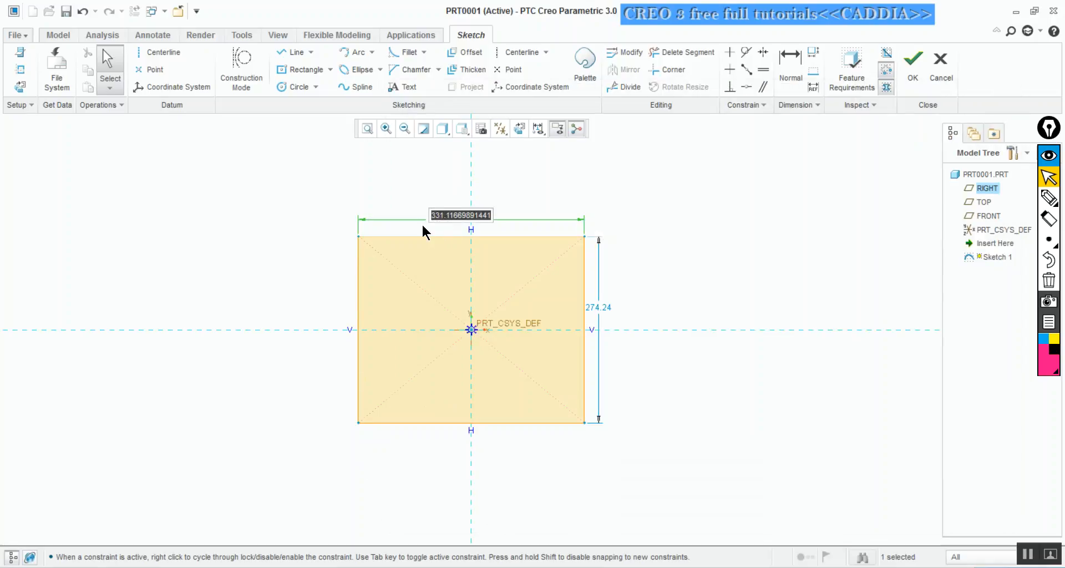
text(12)
key(Return)
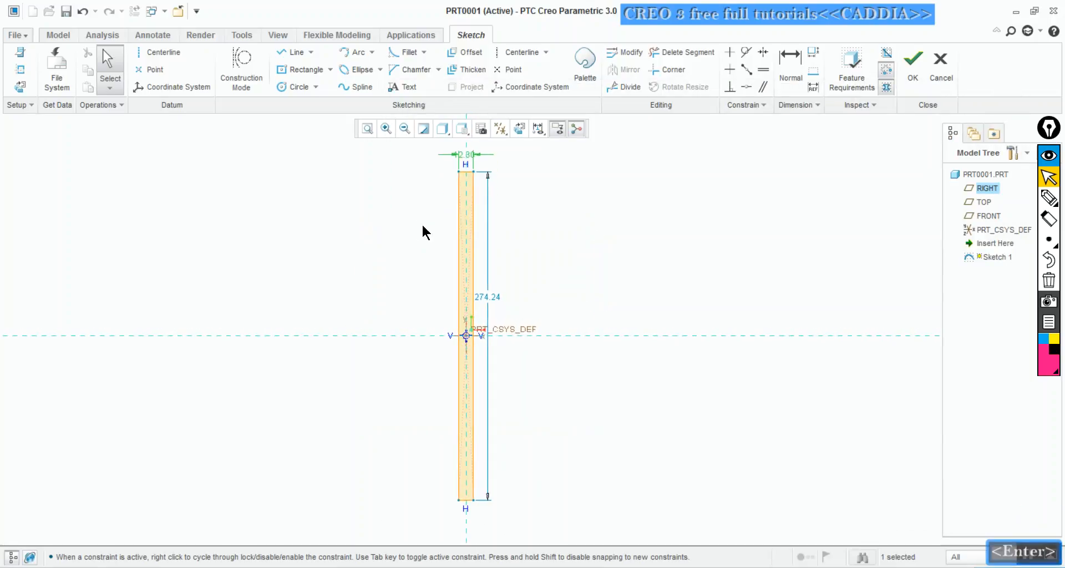
double_click(485, 296)
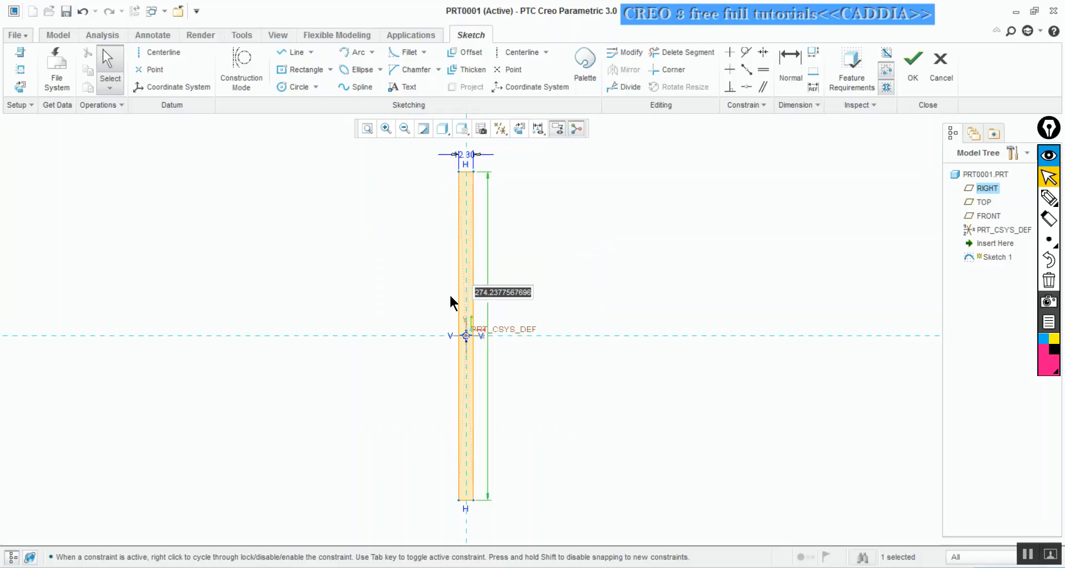
text(12.3)
key(Return)
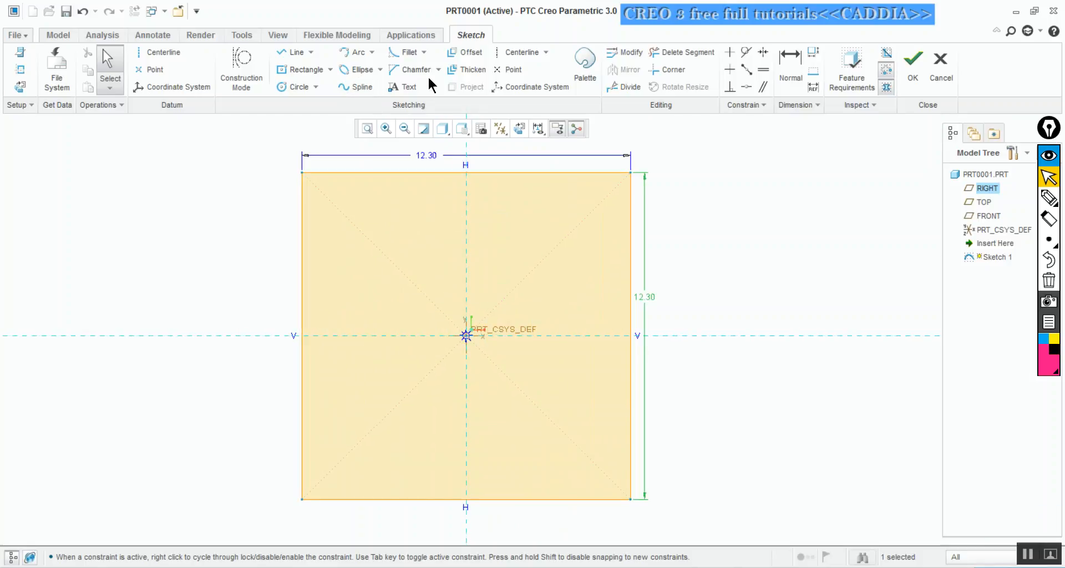
Step: Fillet the rectangle's two lower corners with radii of about 0.59 at the left and 0.68 at the right
click(406, 52)
click(302, 474)
click(317, 500)
click(620, 499)
click(631, 486)
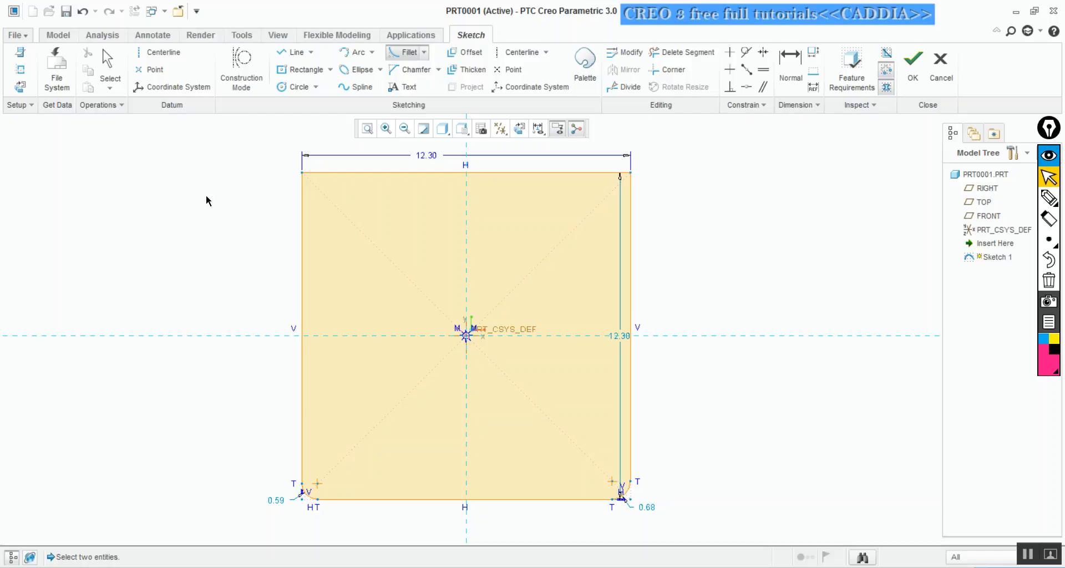
click(110, 65)
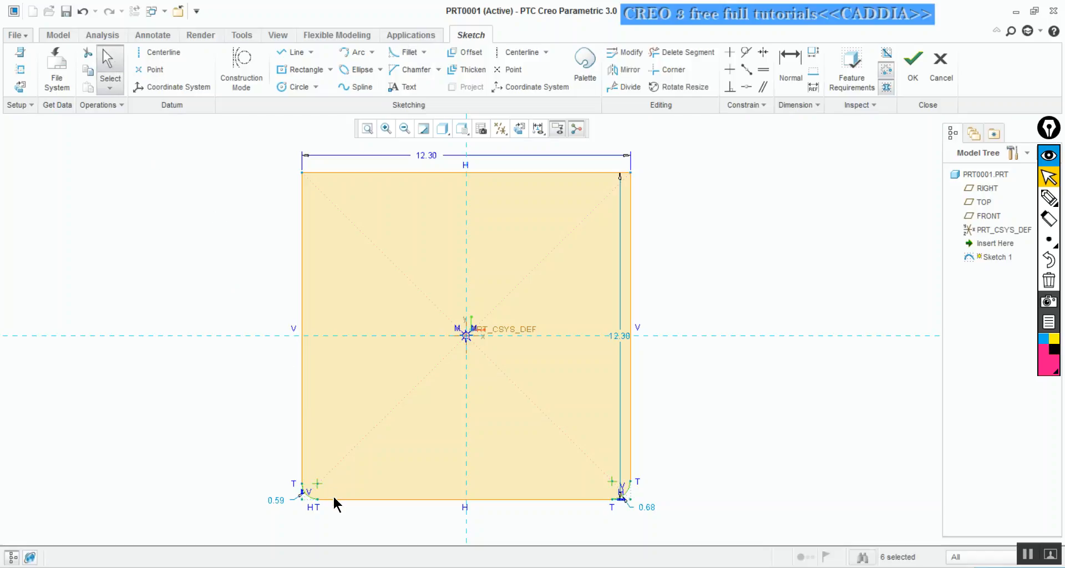
Step: Set the radius of both lower corner fillets to 2.6, as given in the reference drawing
double_click(278, 500)
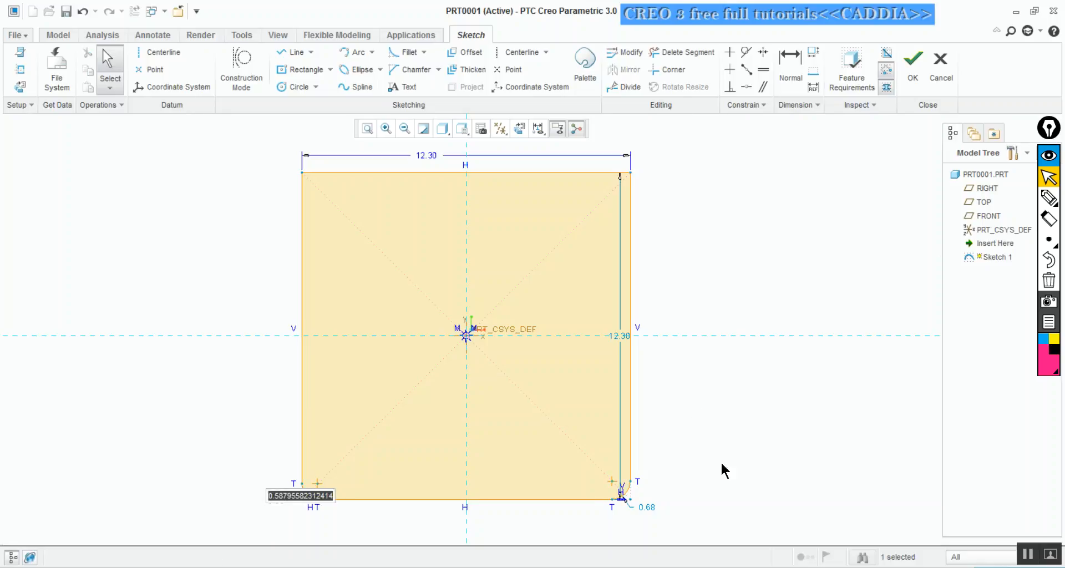
key(alt+Tab)
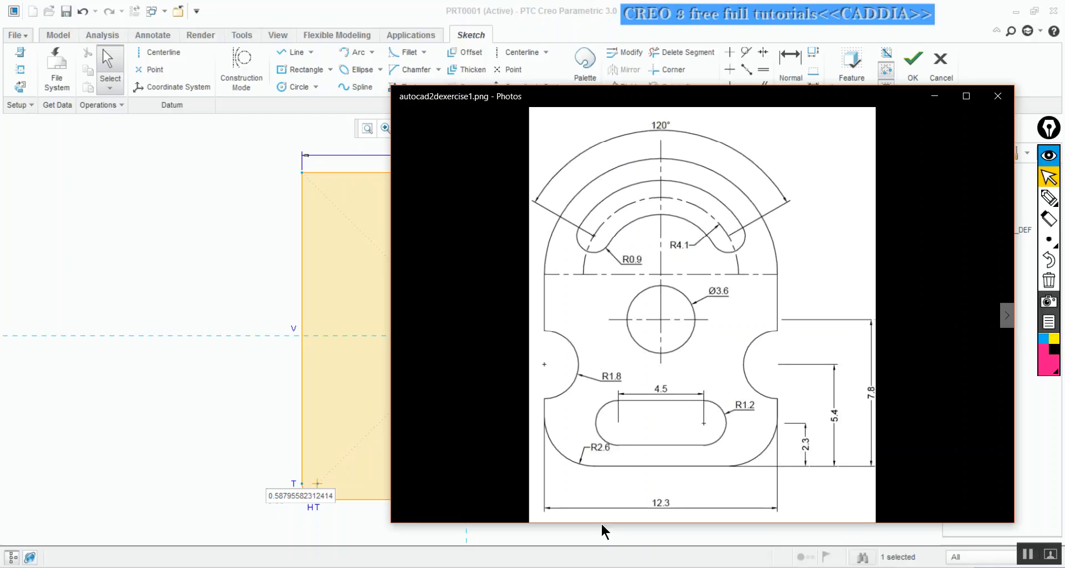
click(22, 331)
double_click(275, 502)
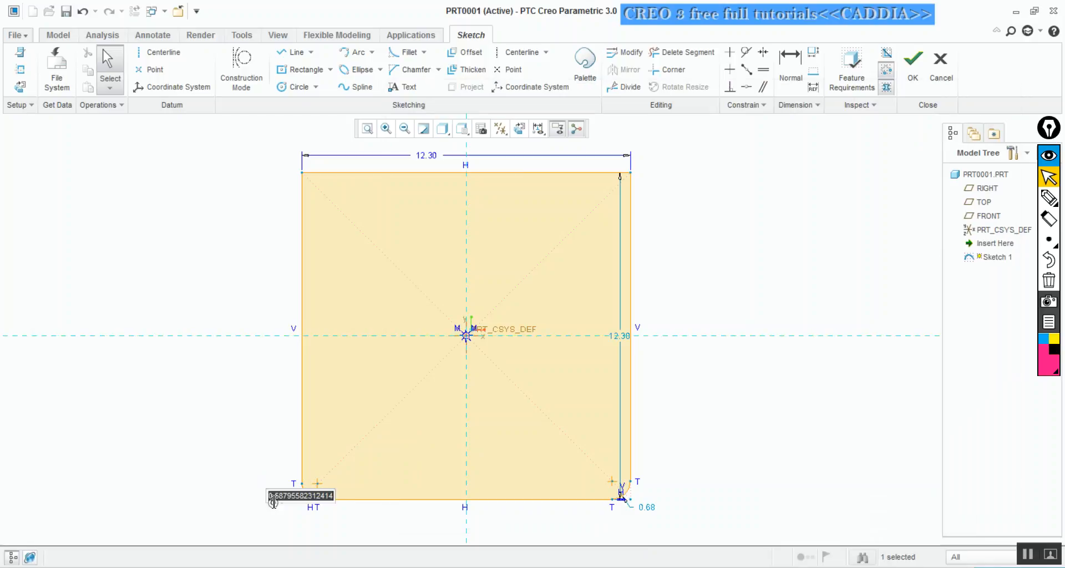
text(2.6)
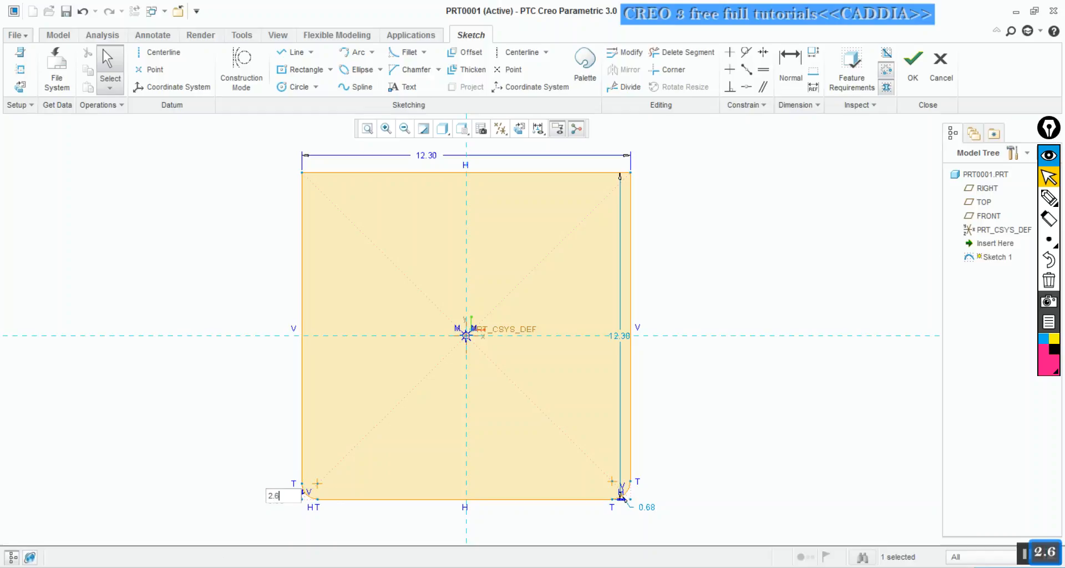
key(Return)
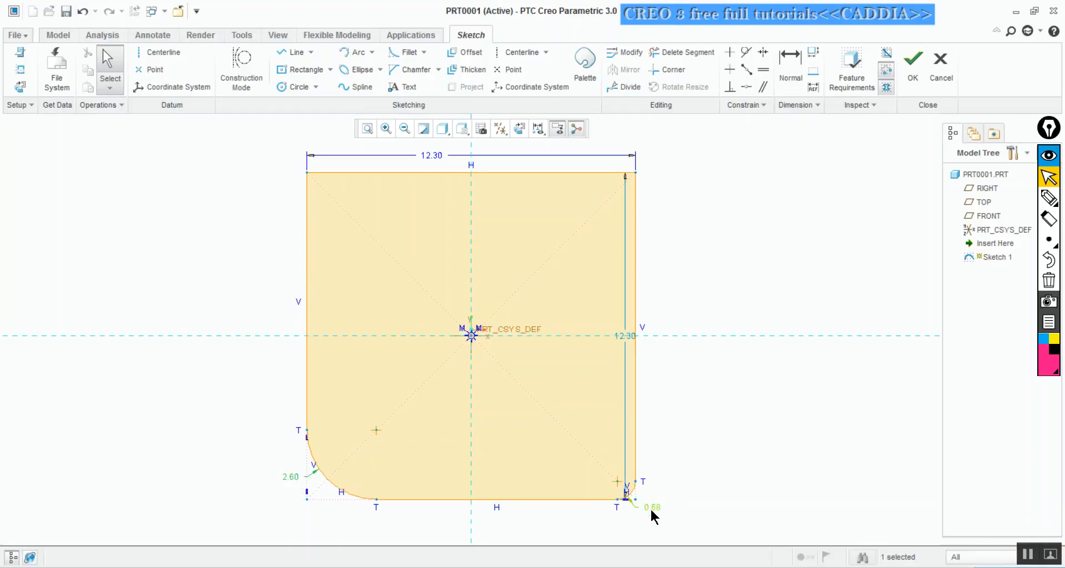
double_click(652, 507)
key(BackSpace)
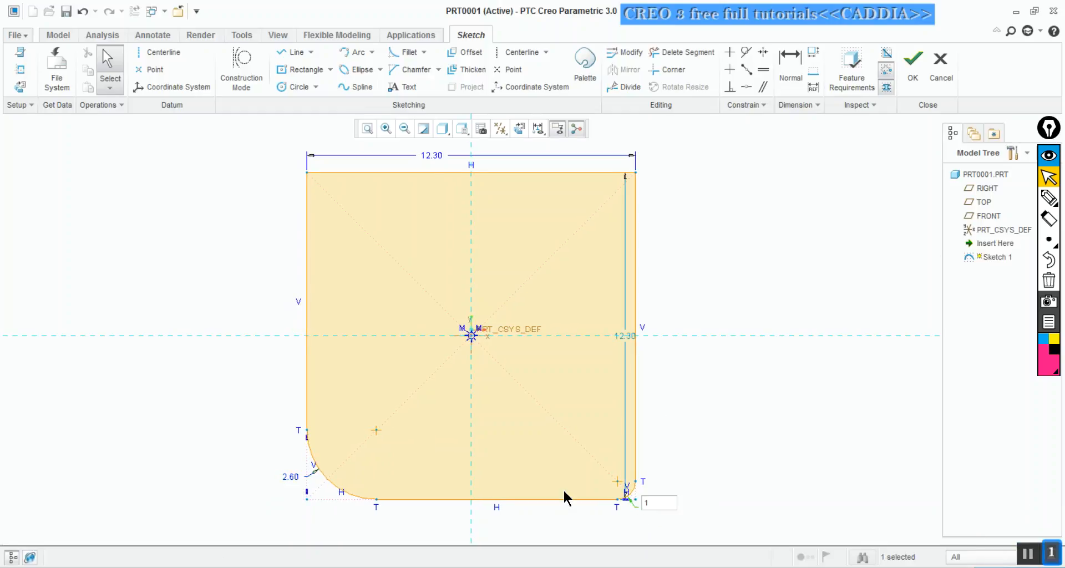
text(2.6)
key(Return)
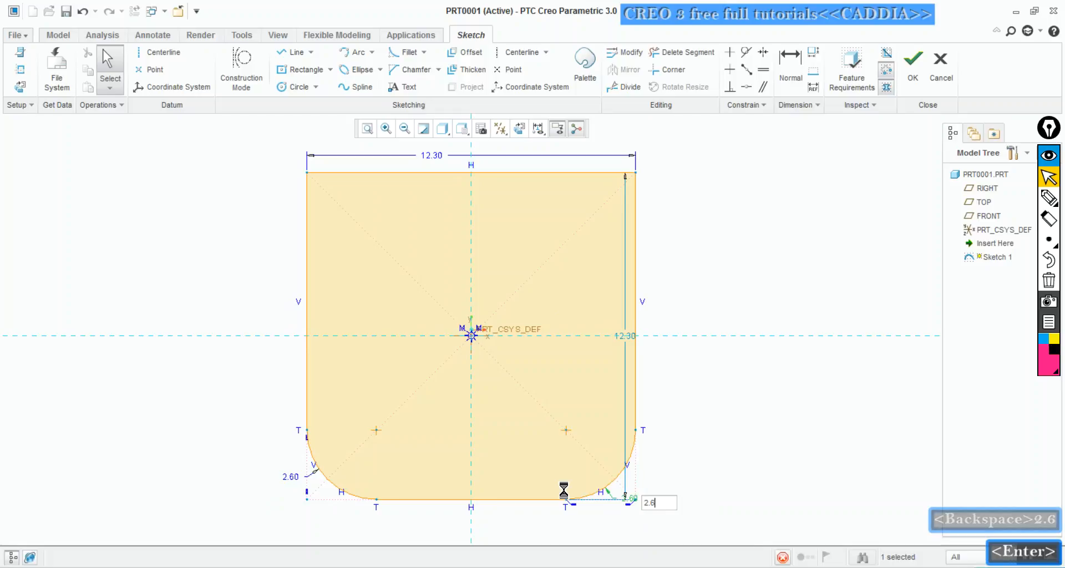
Step: Turn off the display of sketch dimensions, constraints and vertices
click(539, 129)
click(516, 160)
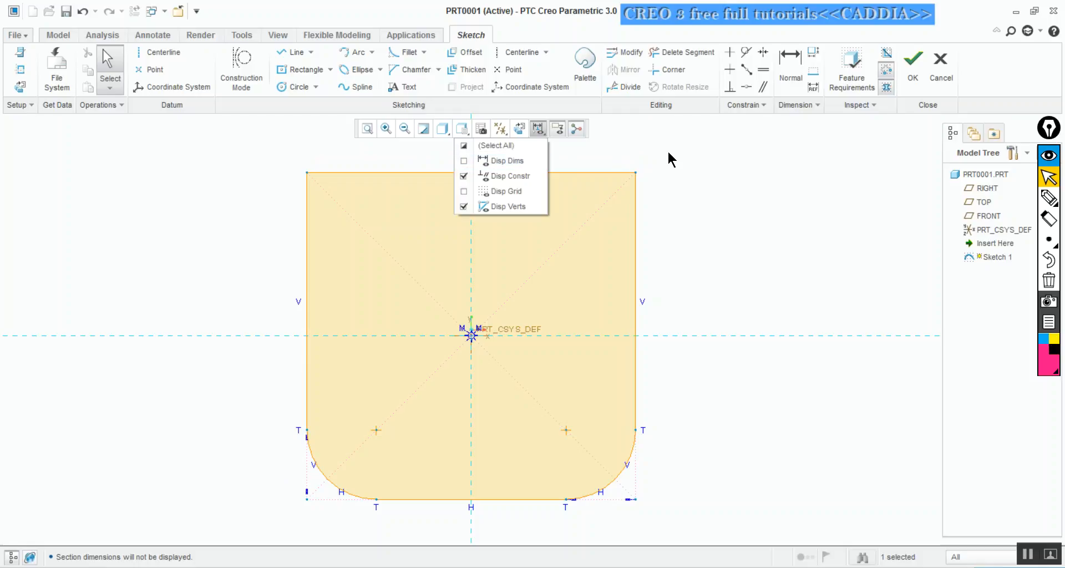
click(538, 129)
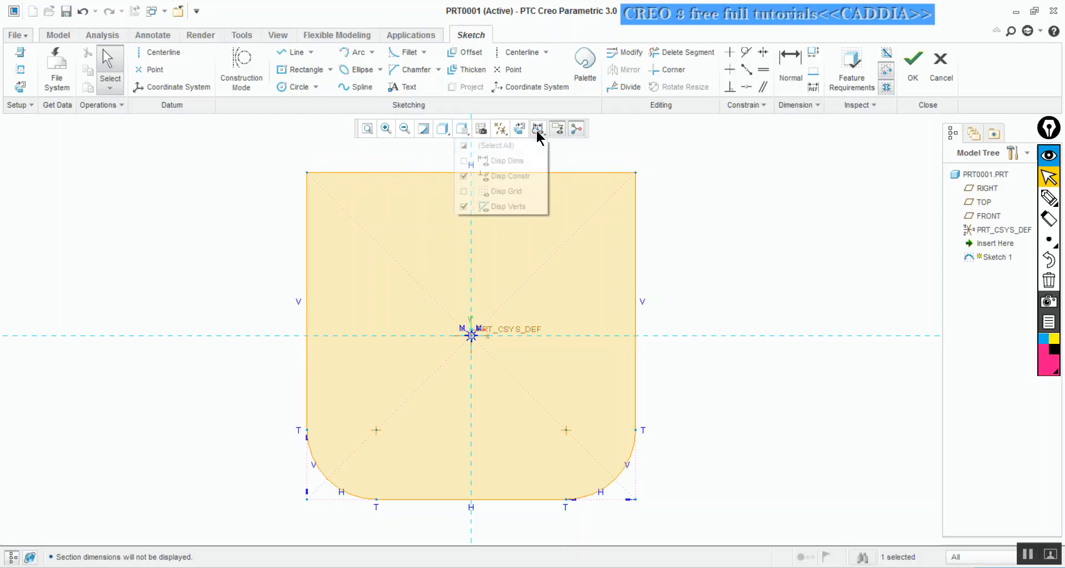
click(511, 145)
click(511, 146)
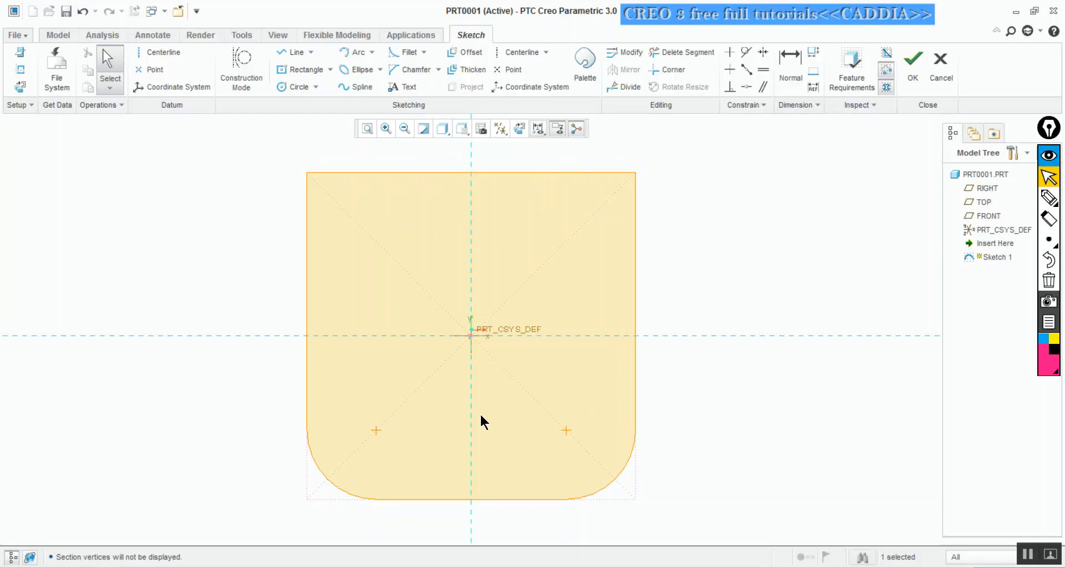
Step: Mark up a horizontal slot with its centre line and distance to the bottom edge in the lower part of the sketch, using the annotation pen
key(ctrl+shift+3)
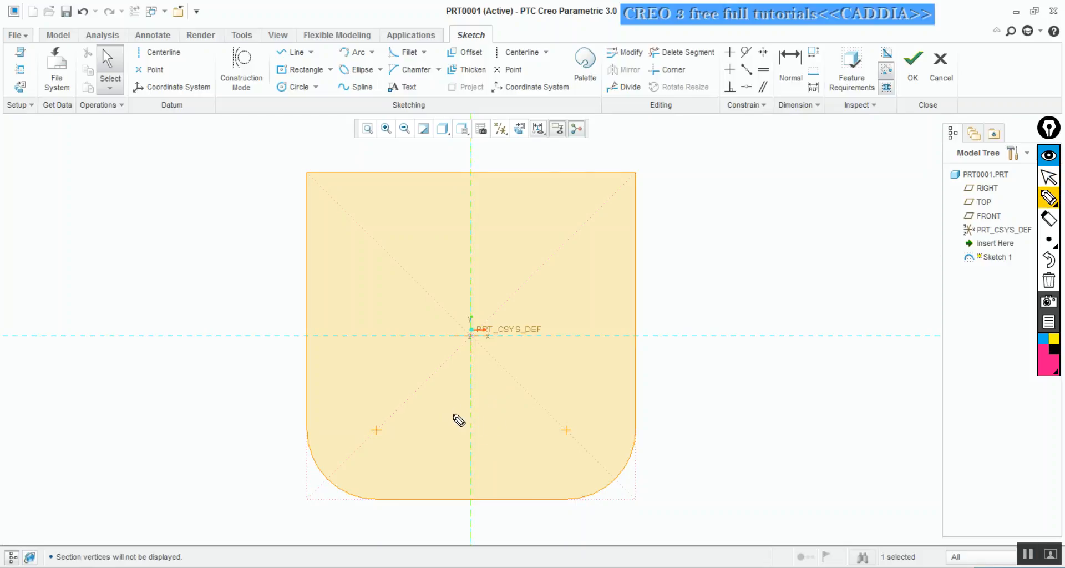
drag(421, 417, 517, 415)
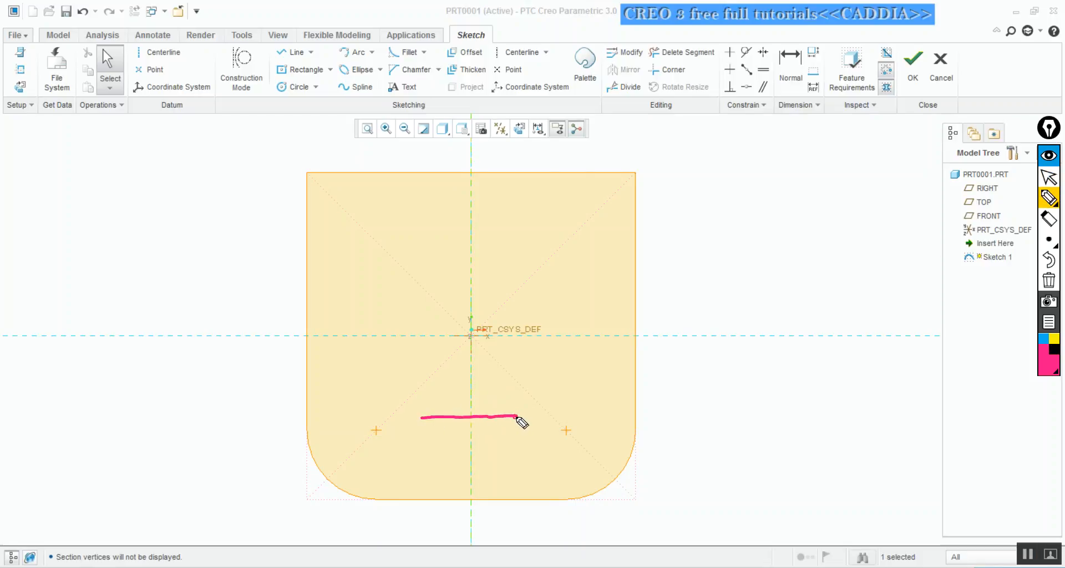
drag(414, 391, 511, 384)
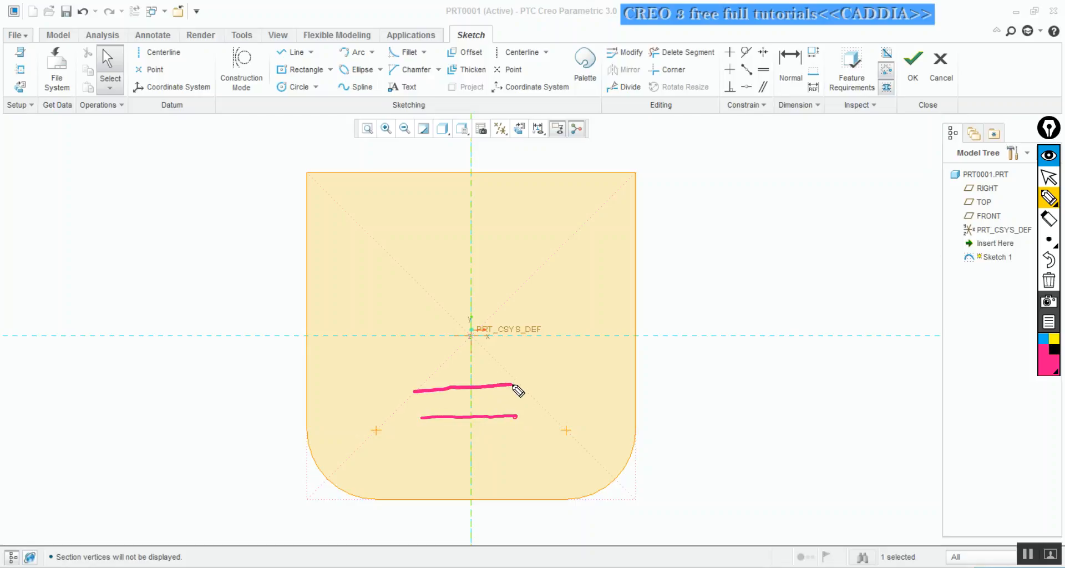
drag(420, 450, 520, 444)
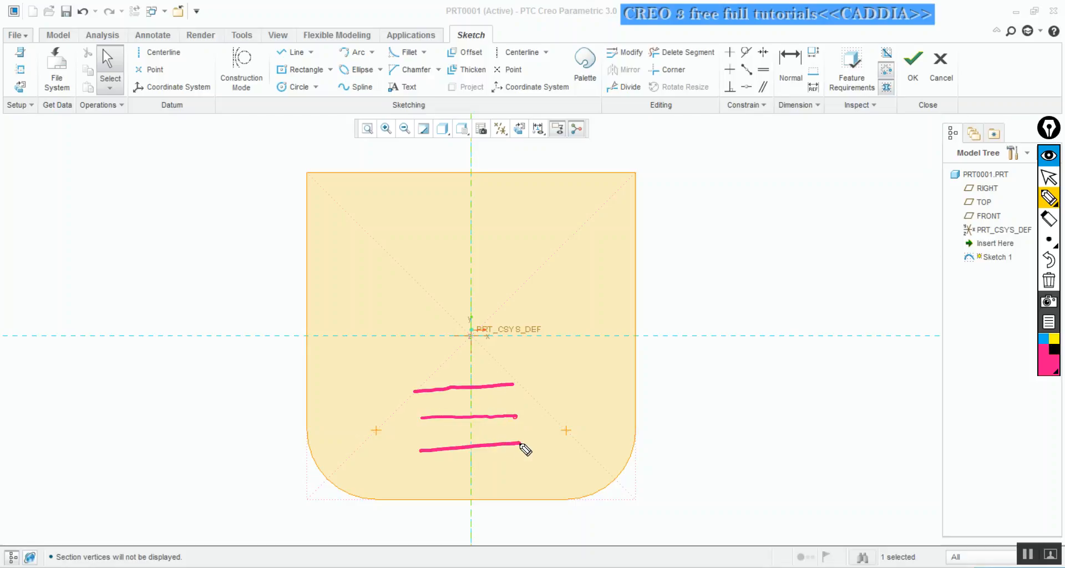
mouse_move(413, 391)
mouse_down()
mouse_move(391, 421)
mouse_move(420, 451)
mouse_up()
mouse_move(515, 383)
mouse_down()
mouse_move(541, 409)
mouse_move(523, 443)
mouse_up()
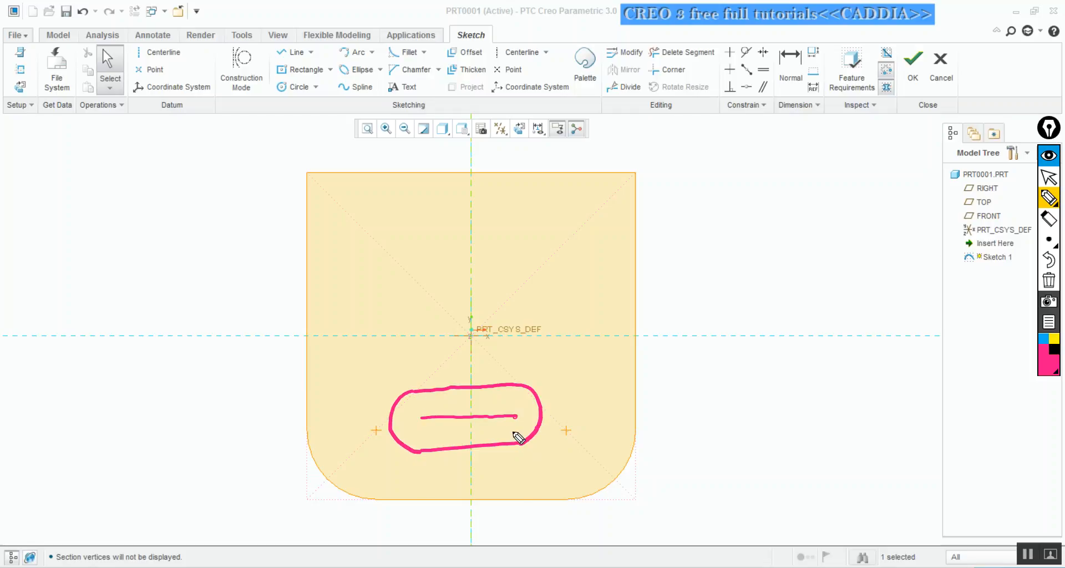
drag(422, 417, 515, 419)
drag(497, 418, 502, 489)
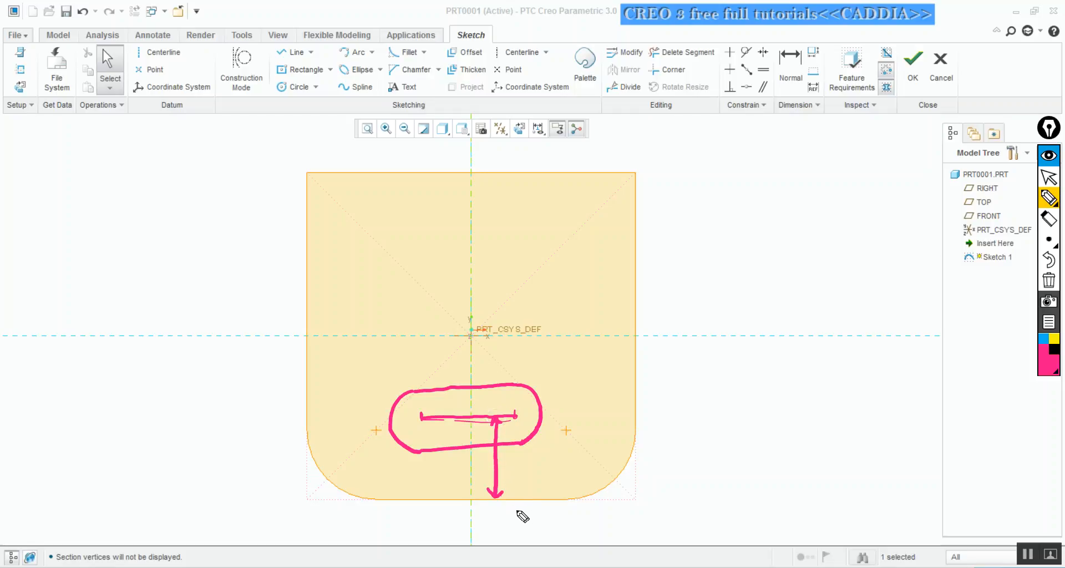
key(ctrl+shift+2)
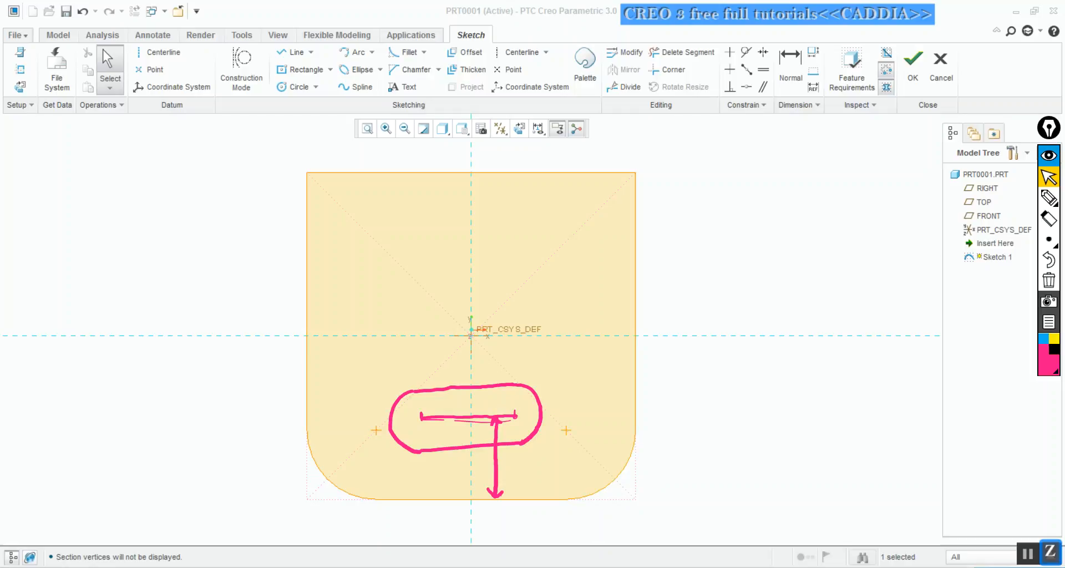
Step: Bring up the autocad2dexercise1.png reference drawing, align its slot with the pen markup, and clear the markings
click(605, 567)
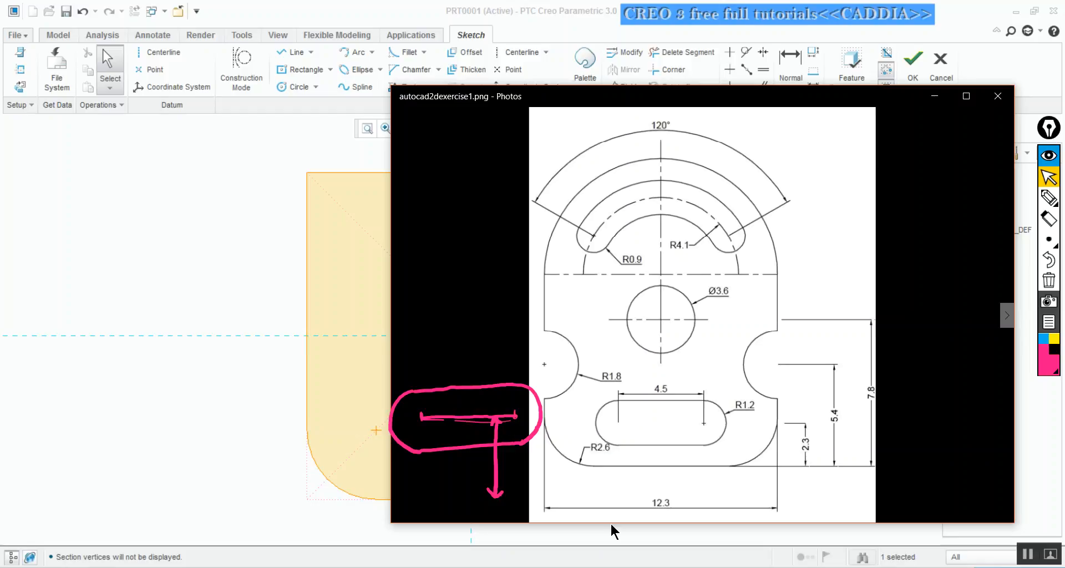
drag(719, 102, 525, 93)
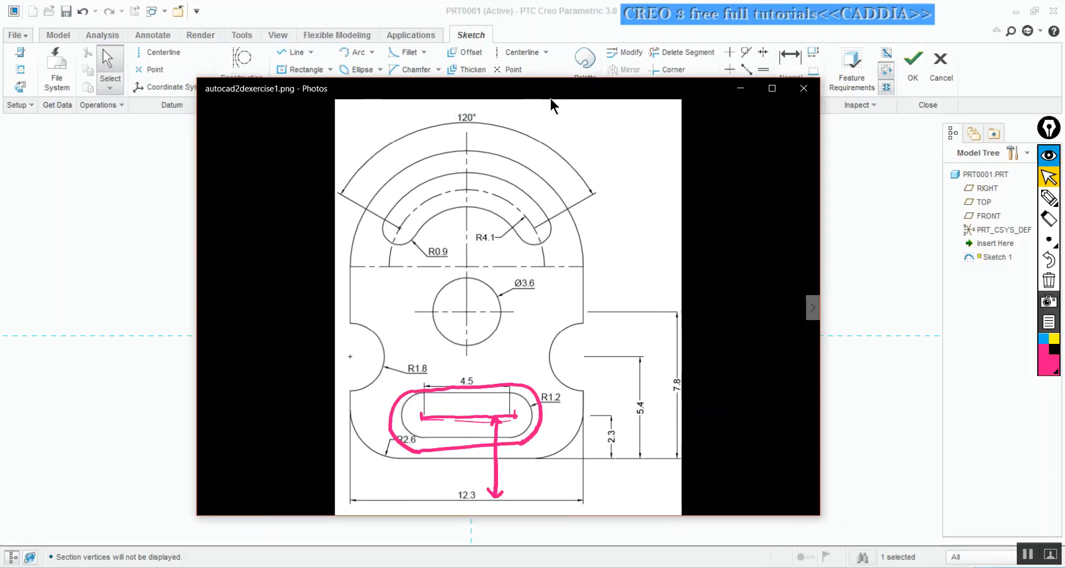
key(ctrl+shift+7)
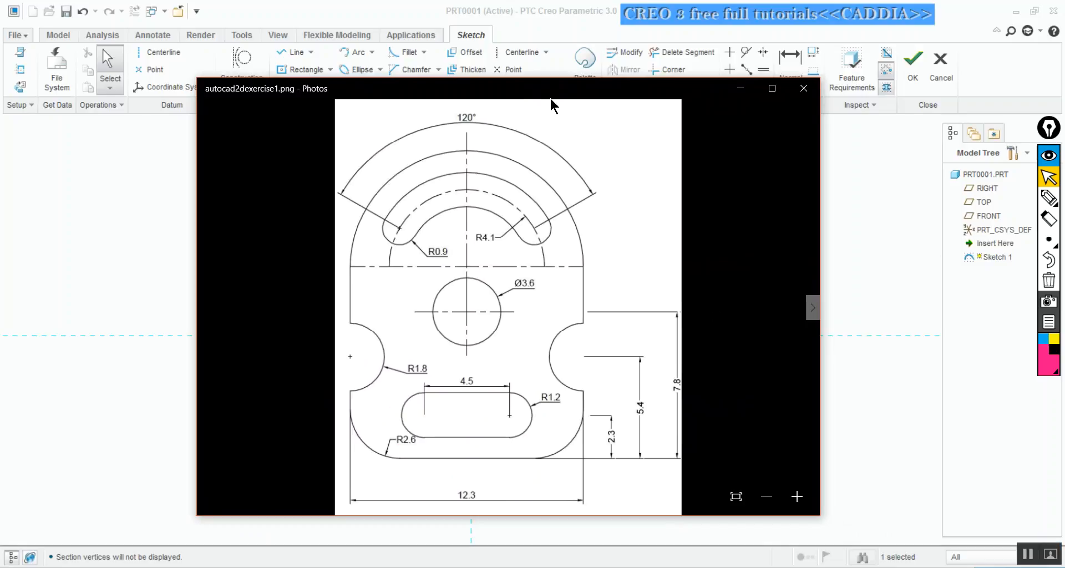
Step: Mark the vertical line through the slot's right arc centre on the reference drawing with the pen, and clear the marking
key(ctrl+shift+2)
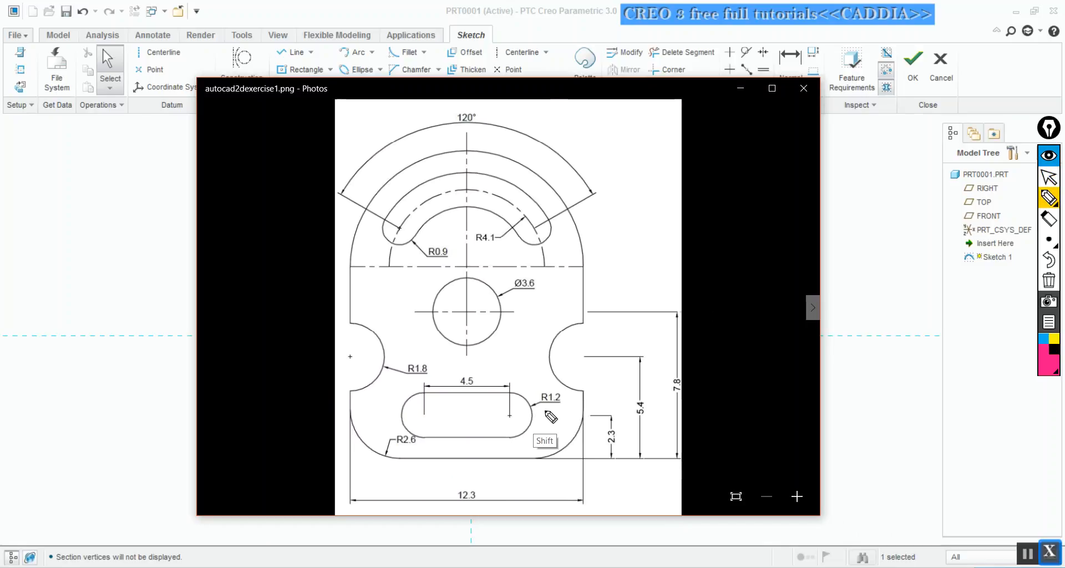
click(509, 415)
mouse_move(509, 415)
mouse_down()
mouse_move(509, 394)
mouse_move(513, 431)
mouse_up()
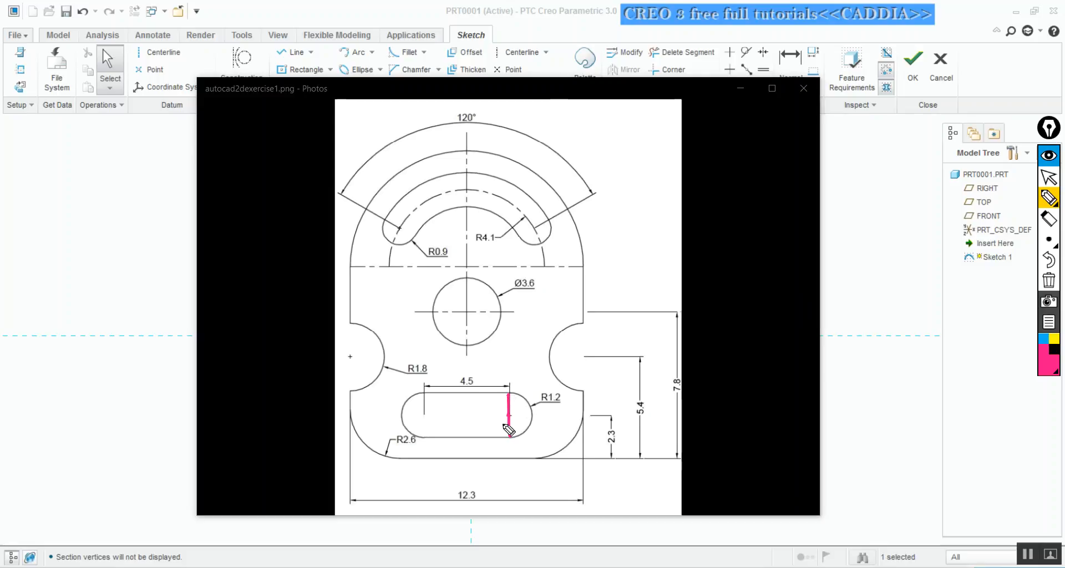
key(ctrl+shift+2)
click(275, 517)
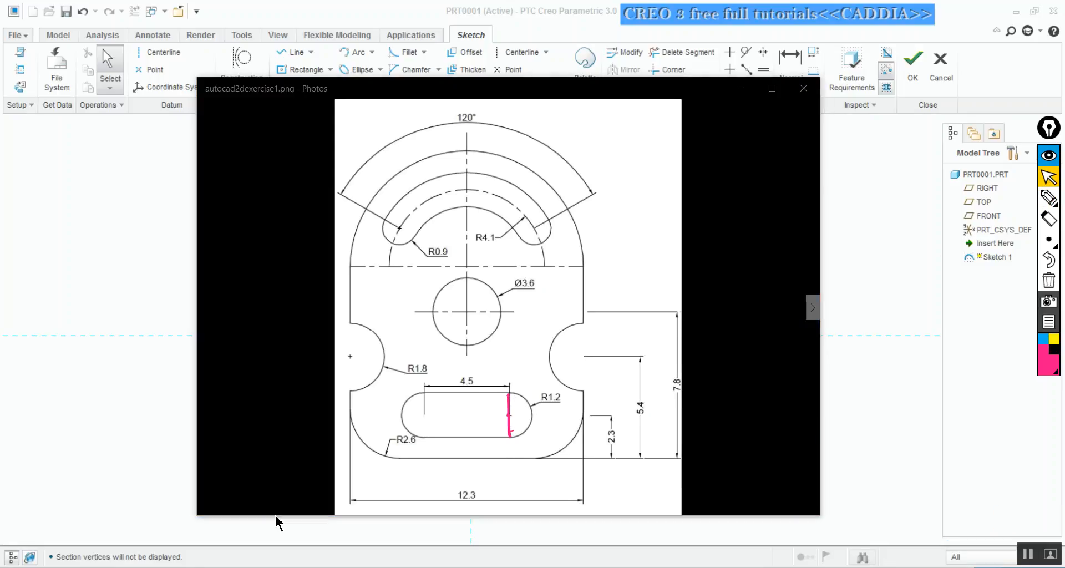
key(ctrl+shift+7)
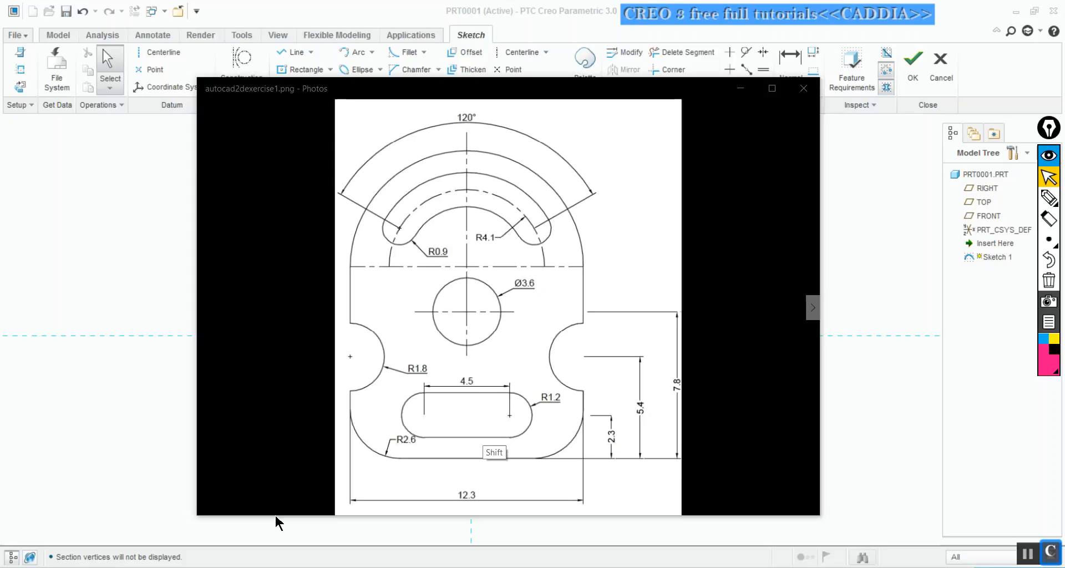
Step: Return to the sketch and draw a horizontal line about 3.17 long across the vertical axis, about 2.51 below the horizontal axis
click(149, 402)
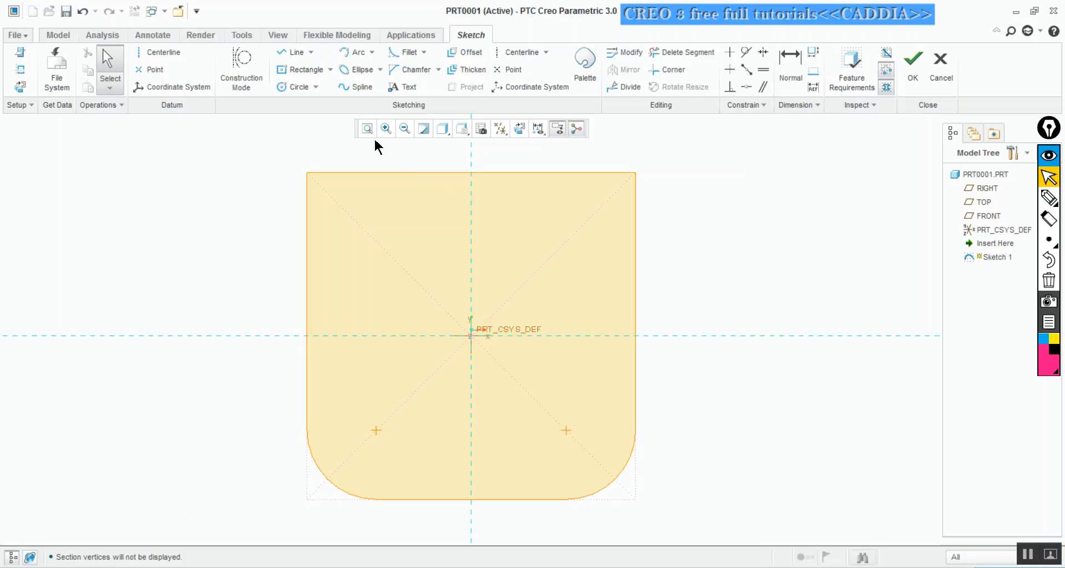
click(284, 53)
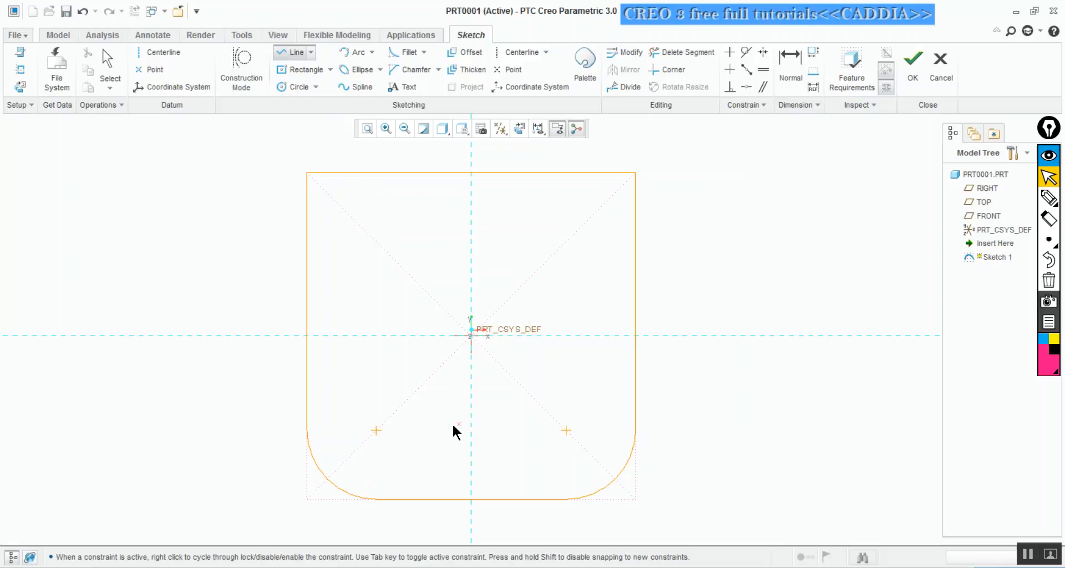
click(513, 403)
click(111, 60)
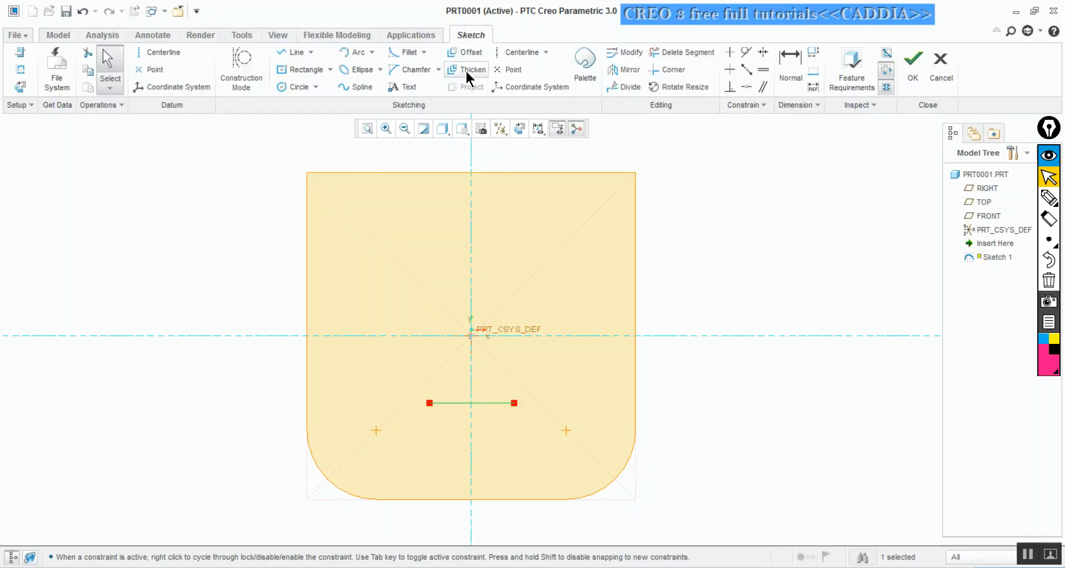
Step: Turn on the display of sketch dimensions
click(538, 133)
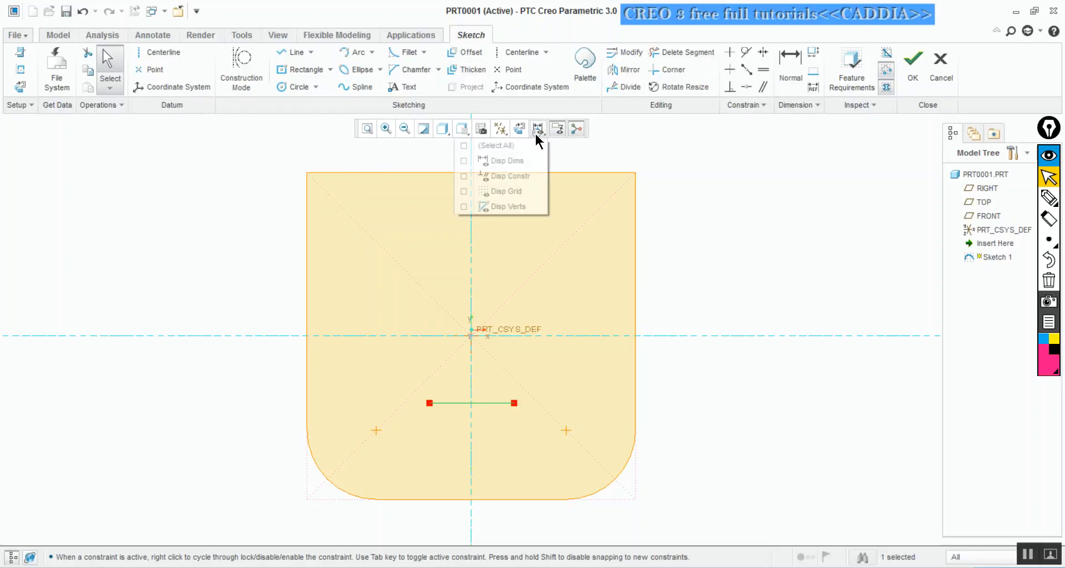
click(514, 161)
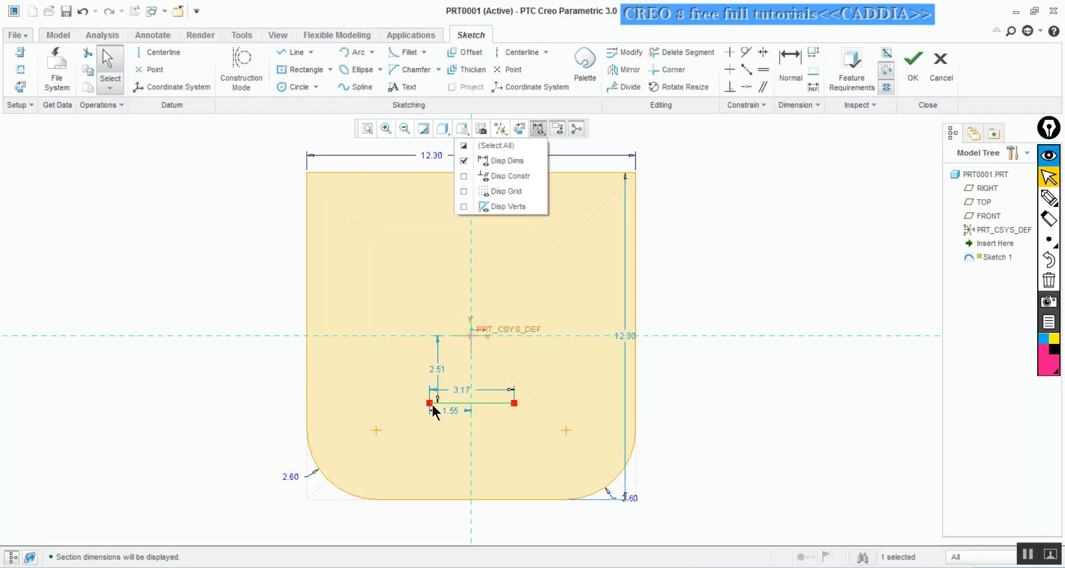
click(689, 371)
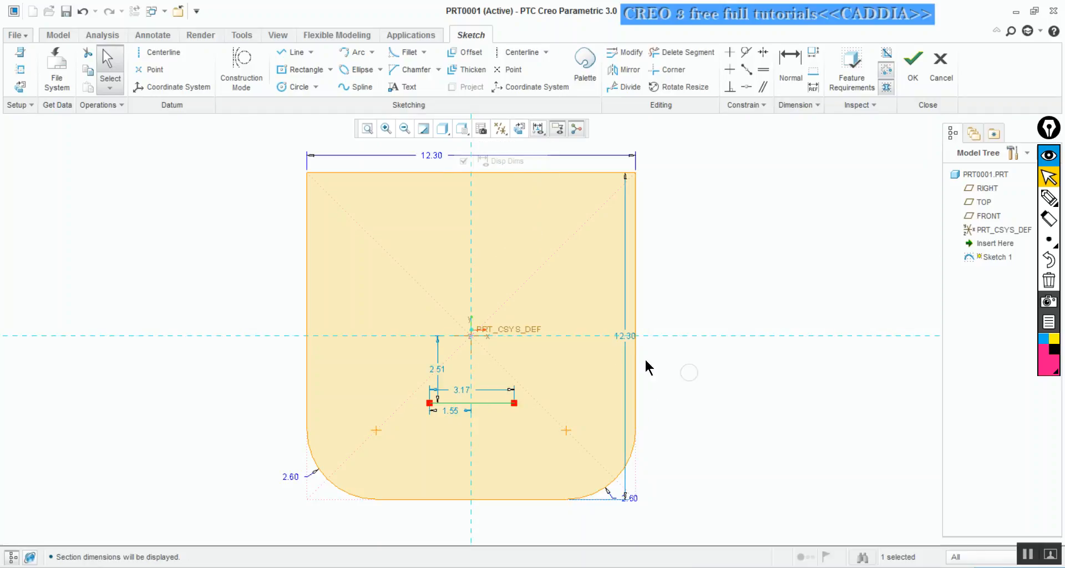
Step: Set the new horizontal line's length to 4.5 and its left endpoint's distance from the vertical axis to 2.25
double_click(462, 391)
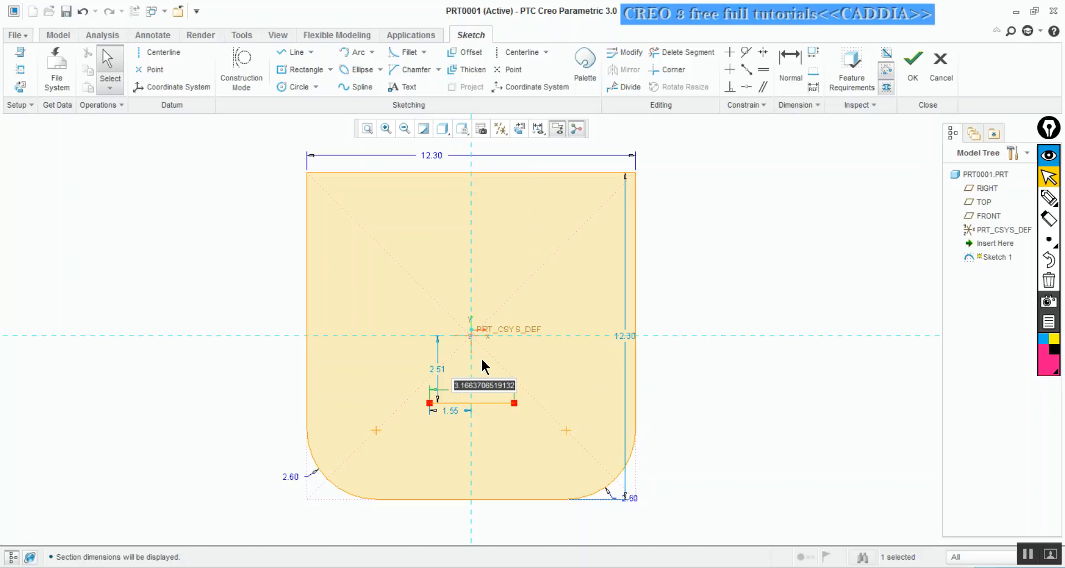
text(4.5)
key(Return)
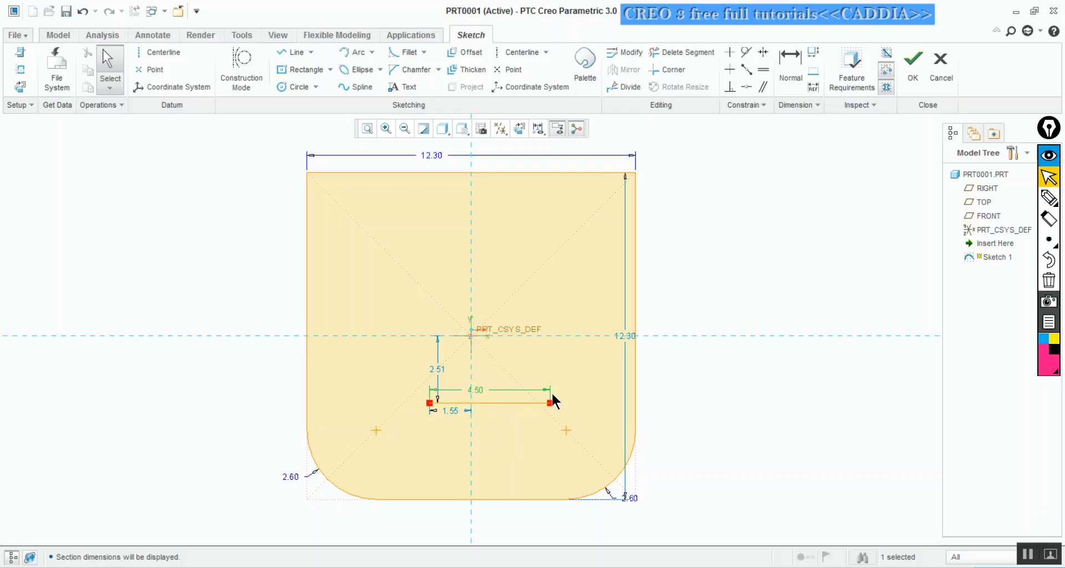
double_click(452, 410)
text(2.25)
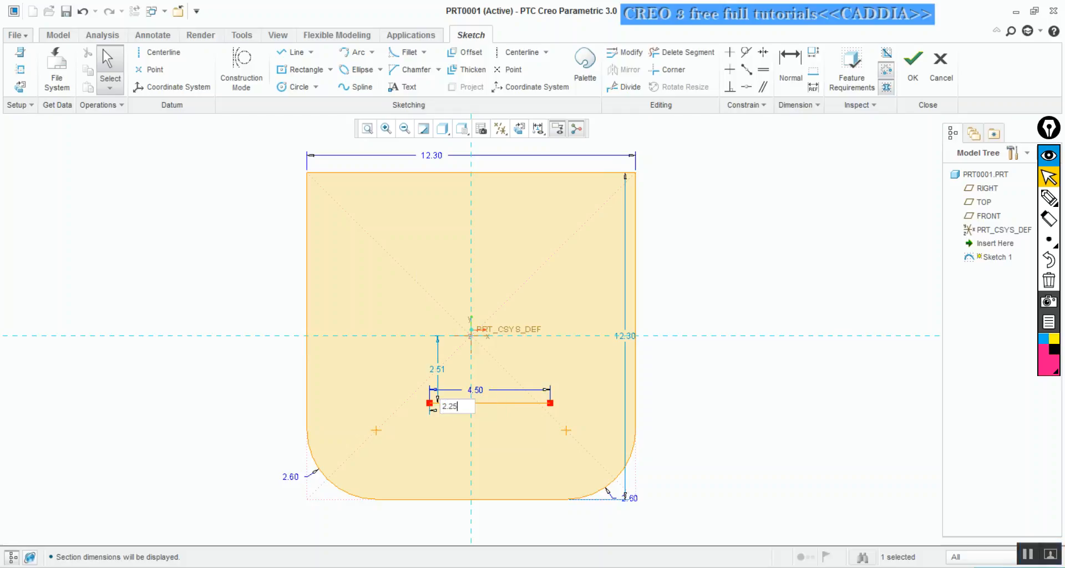
key(Return)
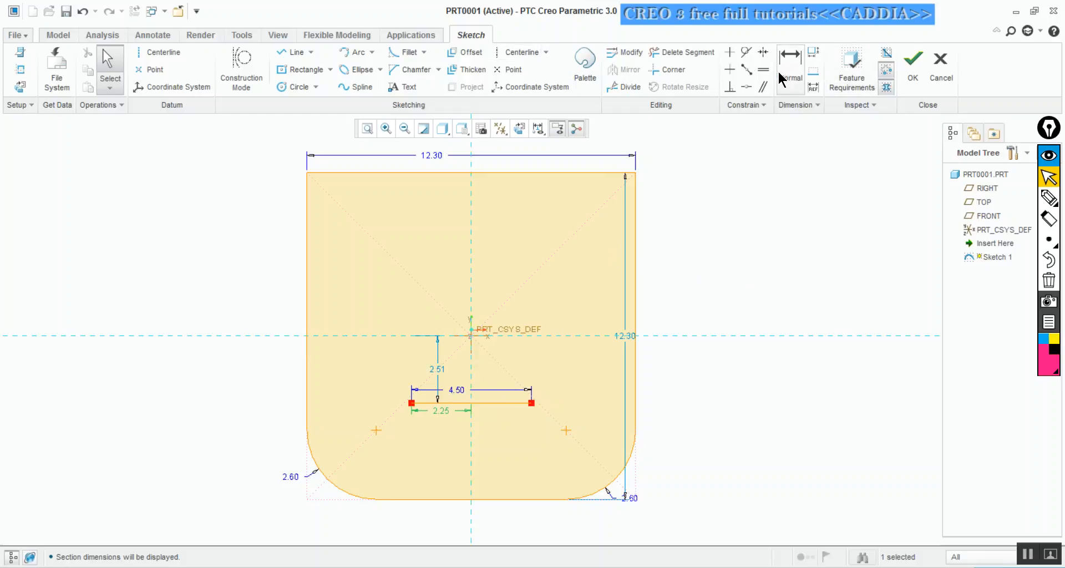
Step: Outline the Normal dimension command with the annotation pen
key(ctrl+shift+3)
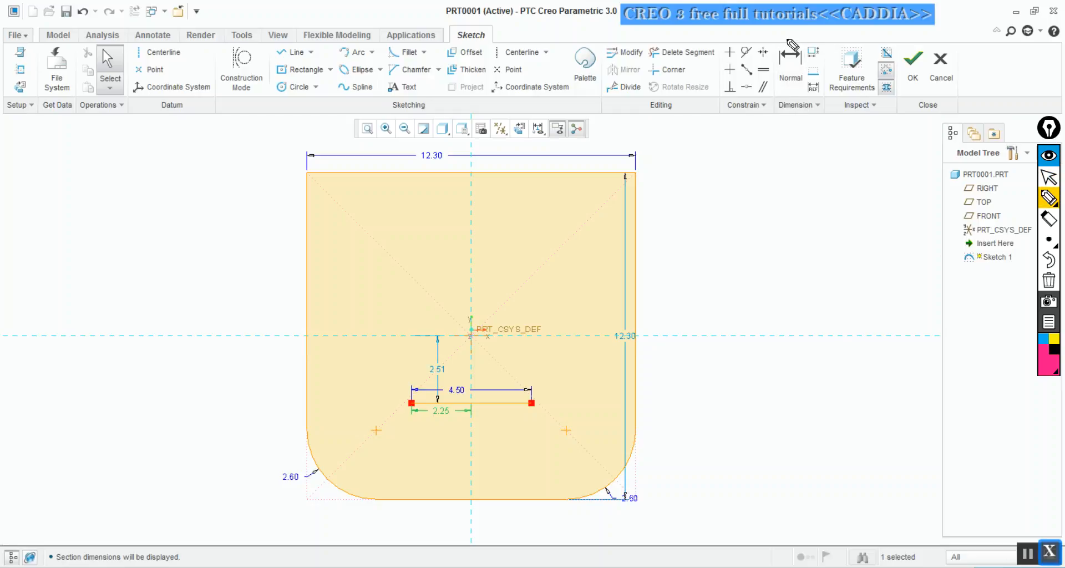
mouse_move(773, 39)
mouse_down()
mouse_move(799, 39)
mouse_move(808, 55)
mouse_move(809, 114)
mouse_move(778, 116)
mouse_move(776, 55)
mouse_up()
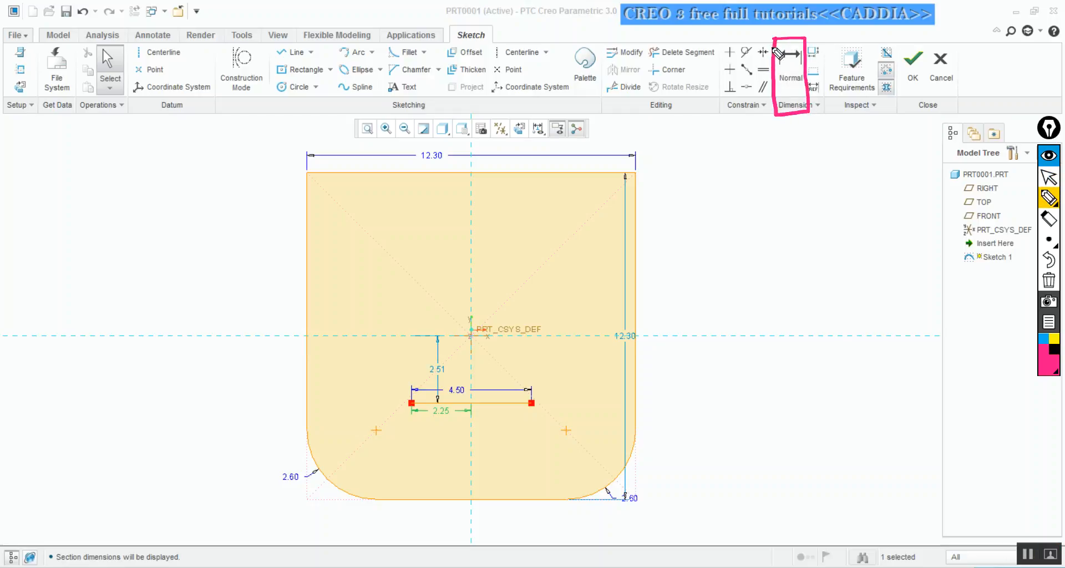
key(ctrl+shift+1)
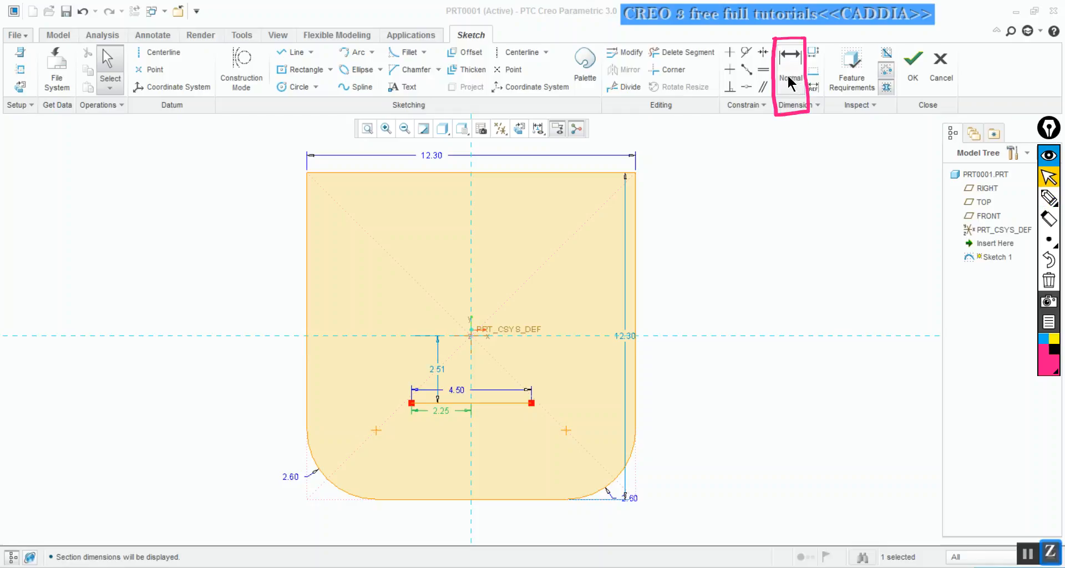
Step: Dimension the distance between the slot's centre line and the plate's bottom edge, using the reference drawing's value of 2.3
click(792, 82)
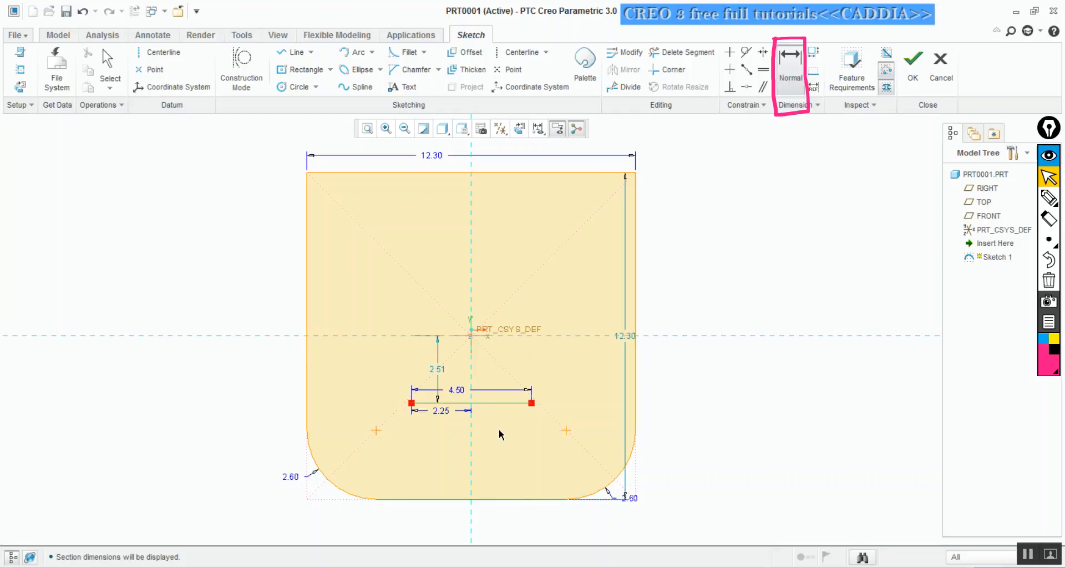
middle_click(498, 428)
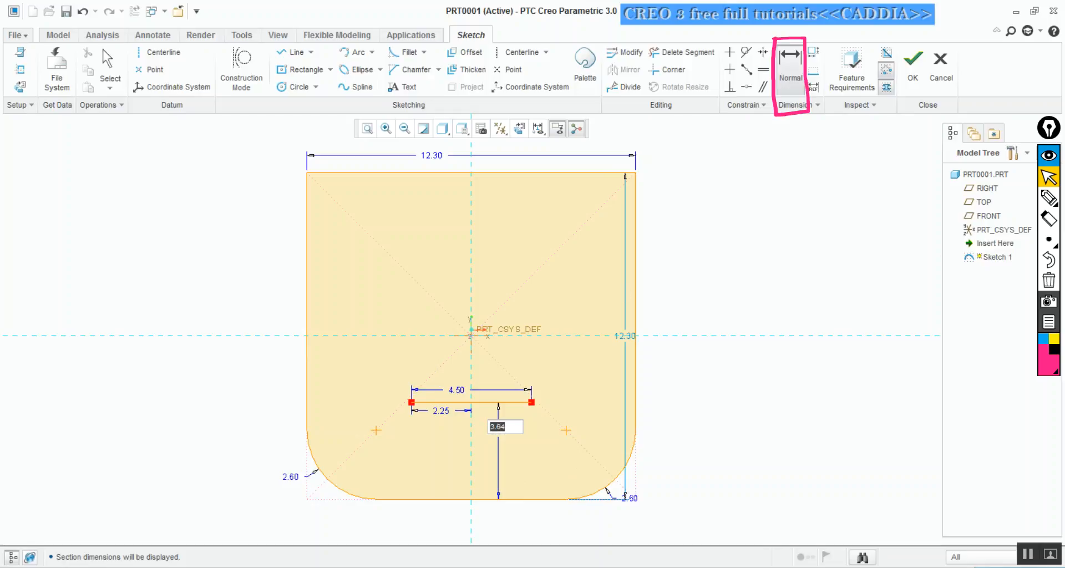
mouse_move(610, 554)
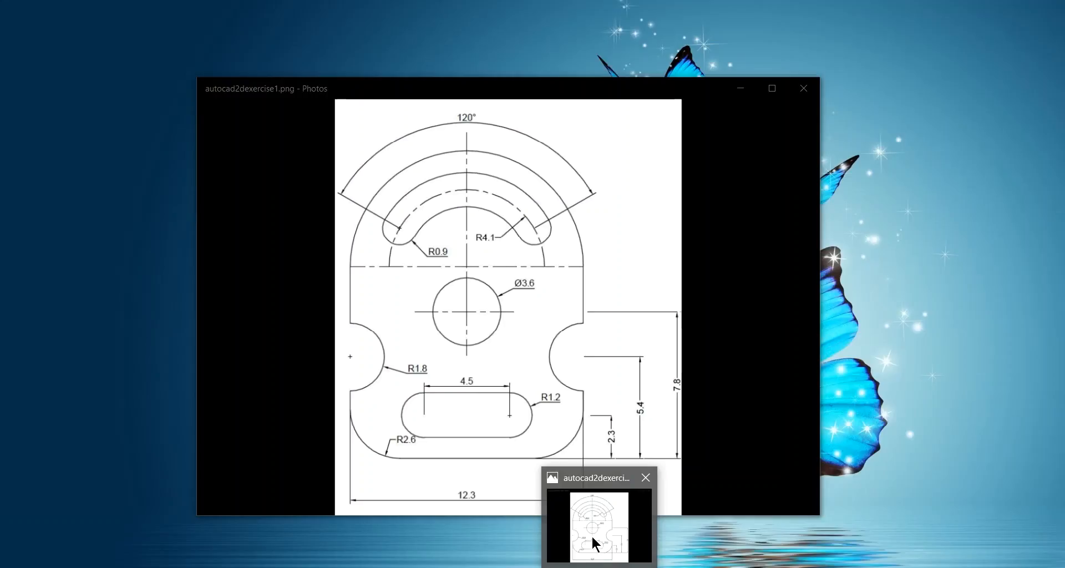
text(2.3)
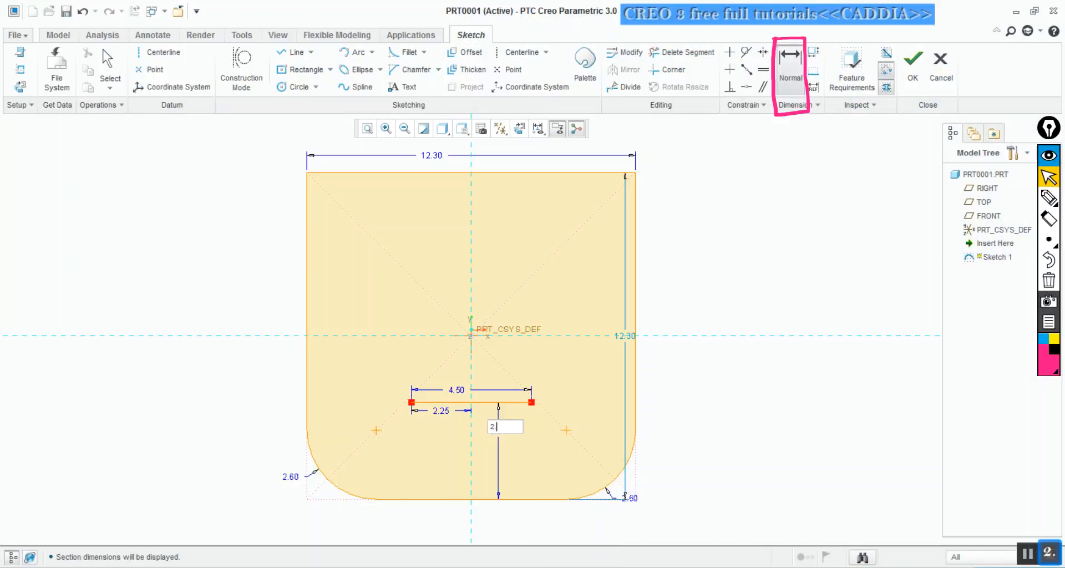
key(Return)
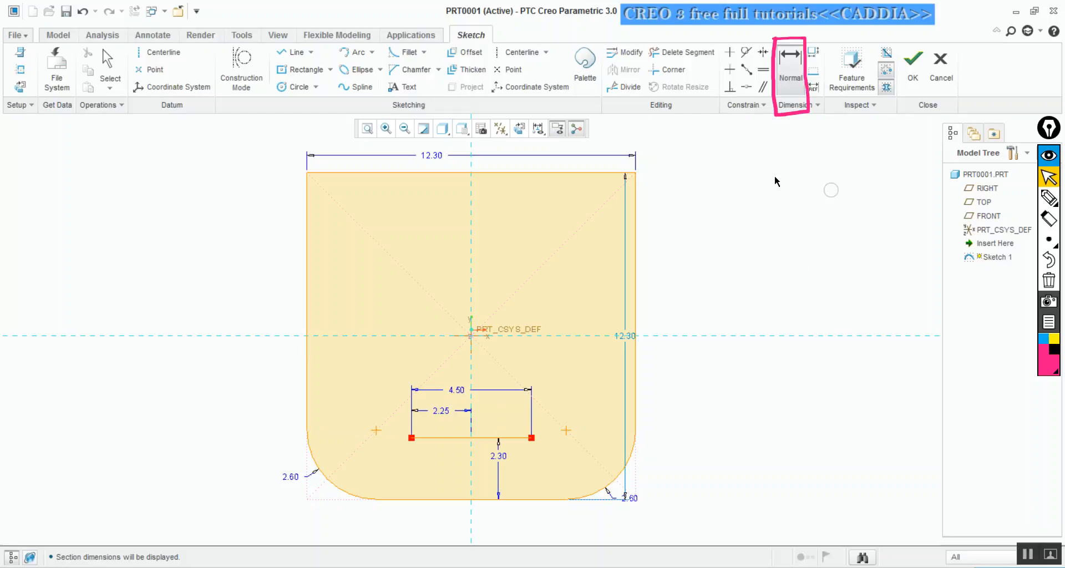
click(109, 62)
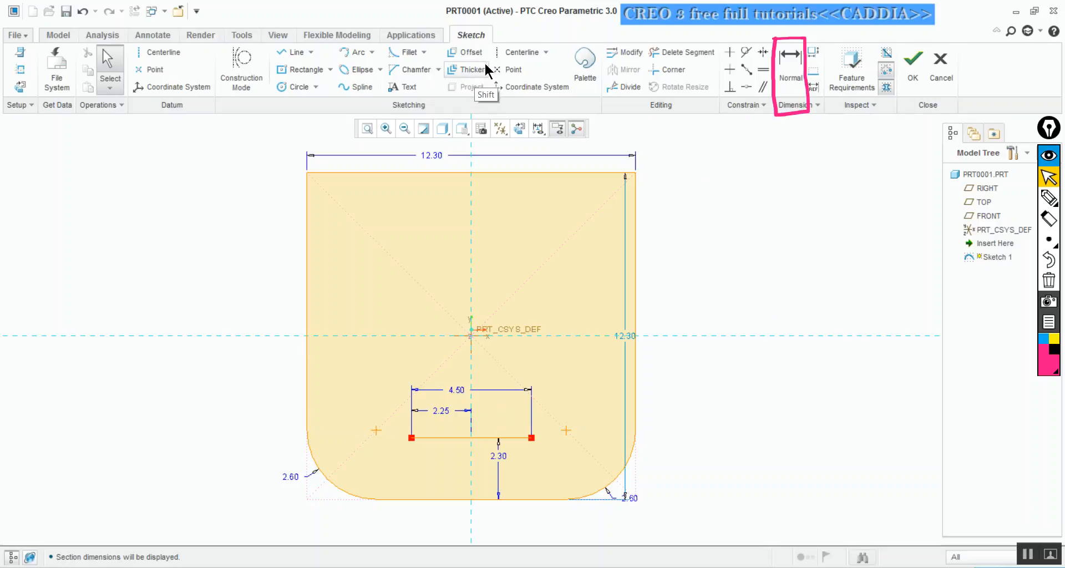
Step: Clear the pen marking and outline the Thicken command with the annotation pen
key(ctrl+shift+7)
key(ctrl+shift+3)
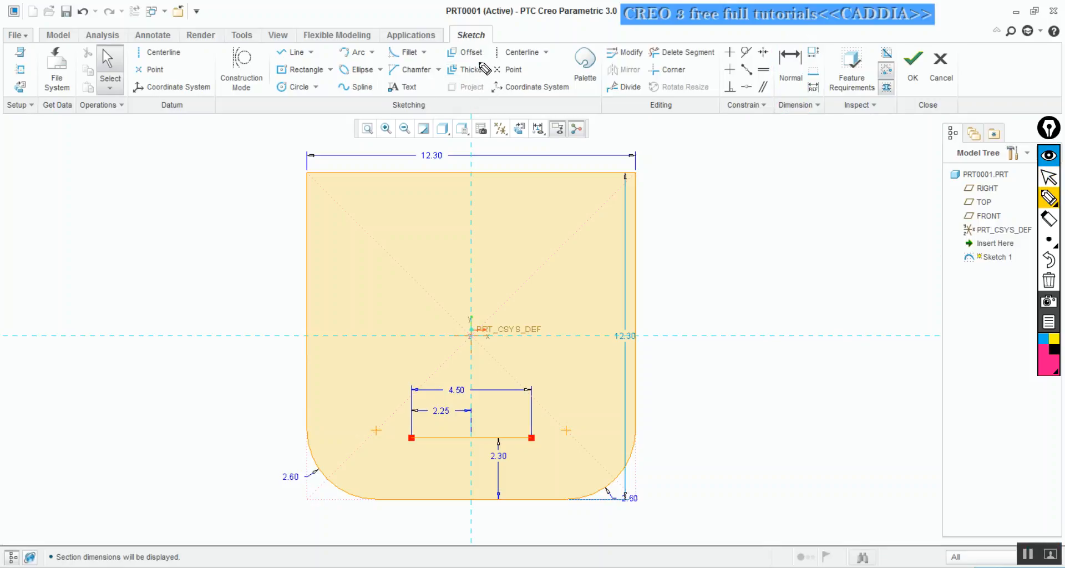
mouse_move(488, 57)
mouse_down()
mouse_move(447, 59)
mouse_move(443, 76)
mouse_move(489, 79)
mouse_move(491, 61)
mouse_up()
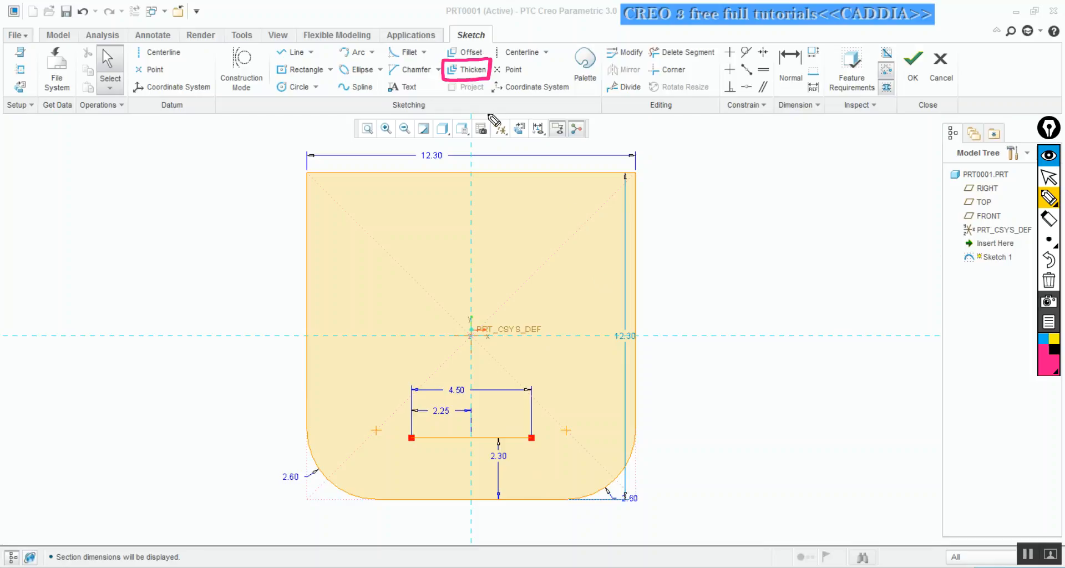
key(ctrl+shift+2)
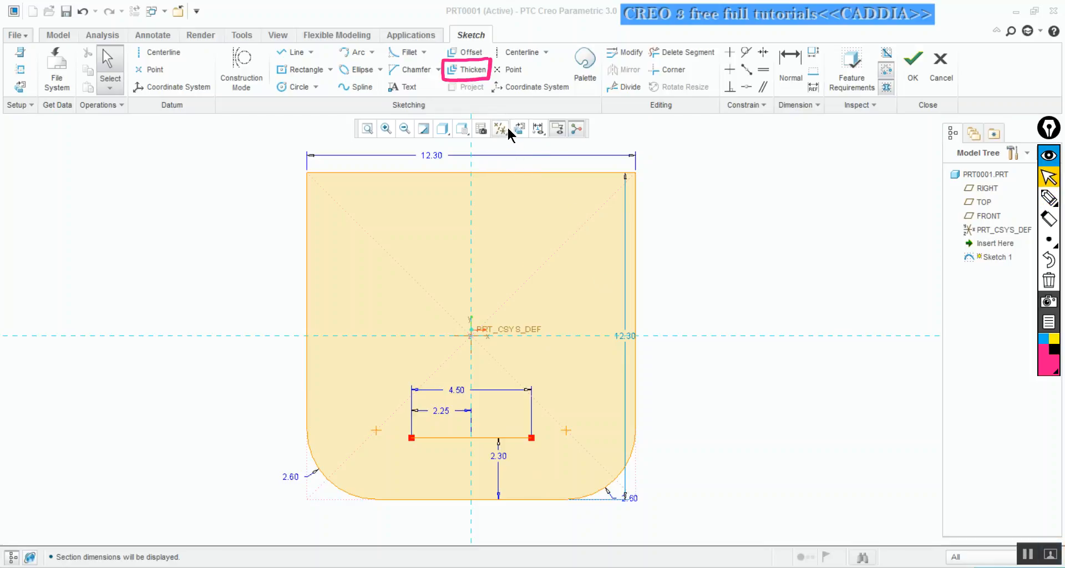
Step: Turn off the display of sketch dimensions
click(538, 129)
click(506, 160)
click(573, 142)
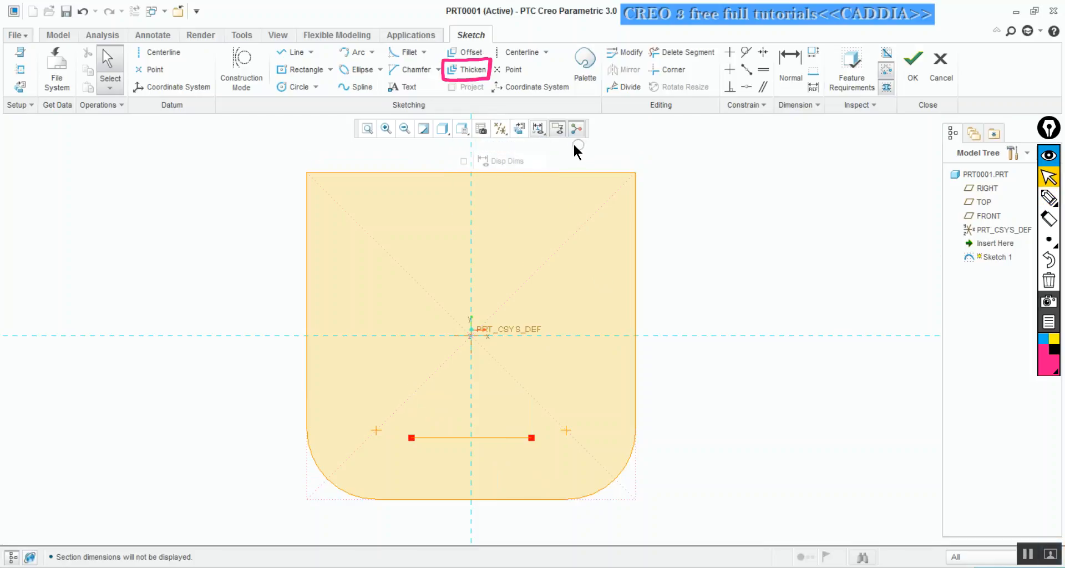
Step: Examine the slot's shape and end radius up close in the autocad2dexercise1.png reference drawing
key(x)
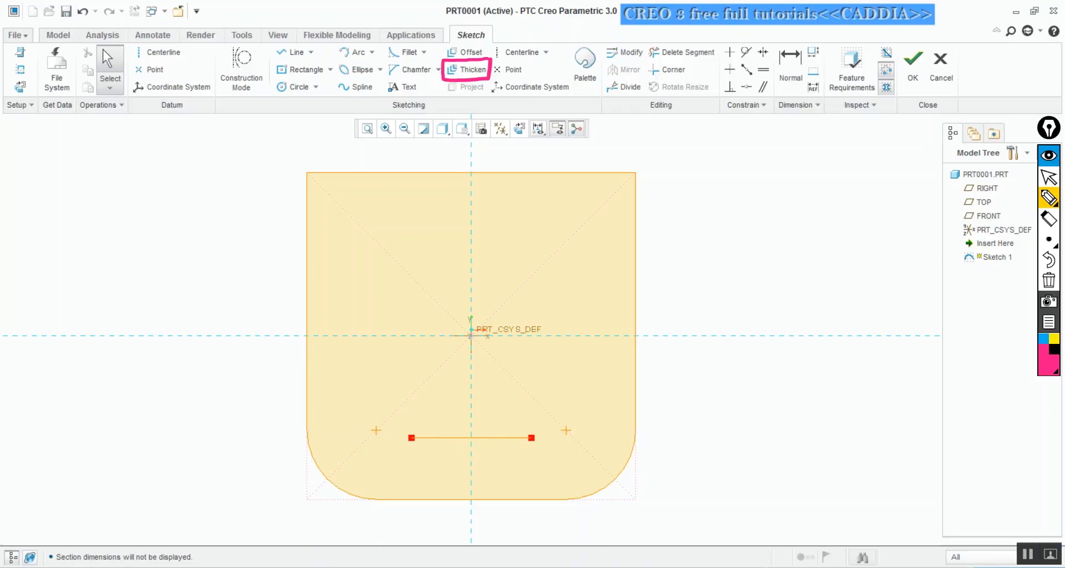
key(z)
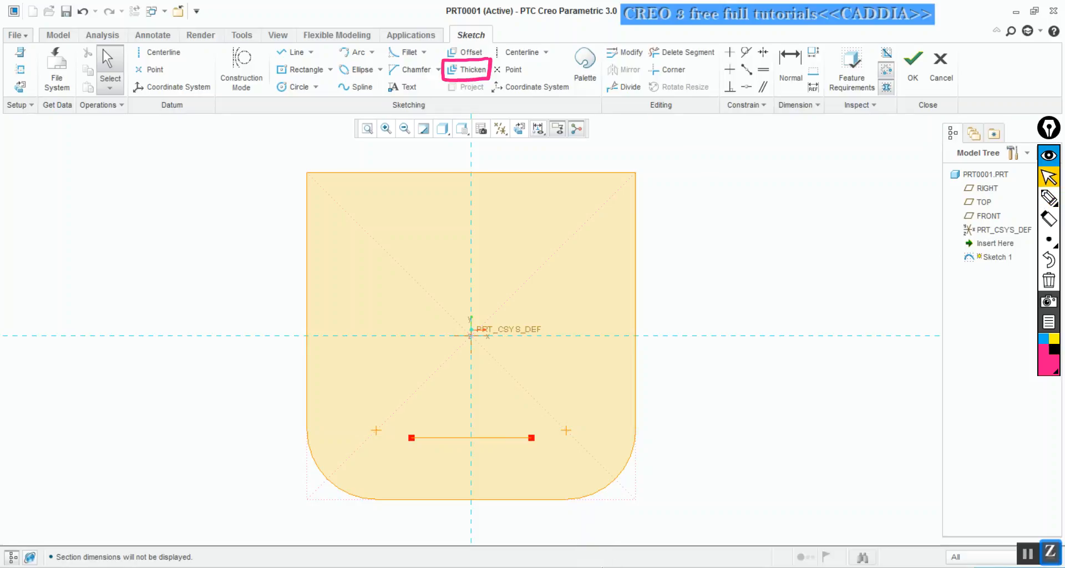
click(599, 566)
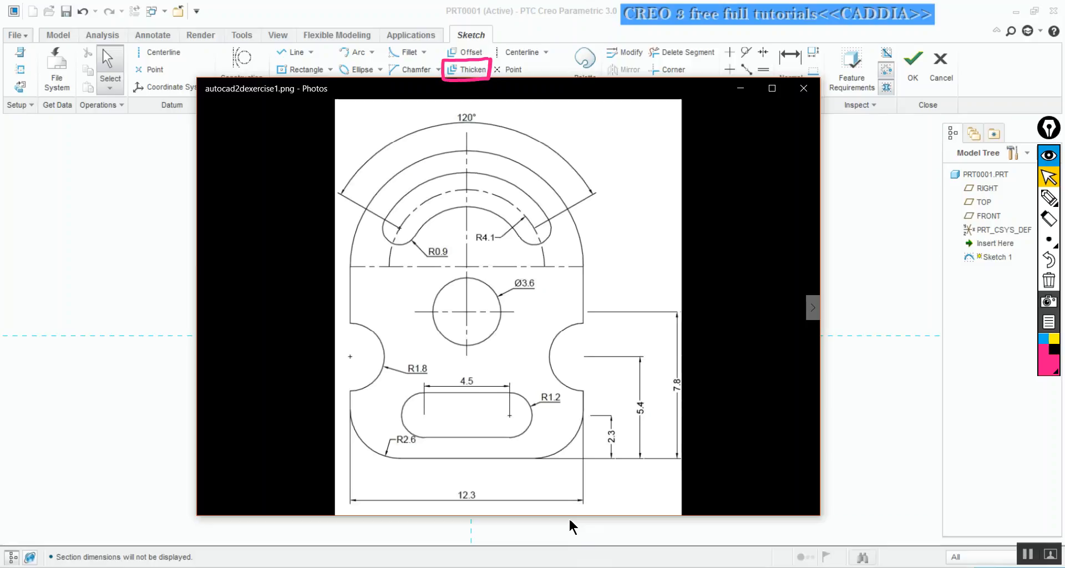
scroll(570, 521, up, 3)
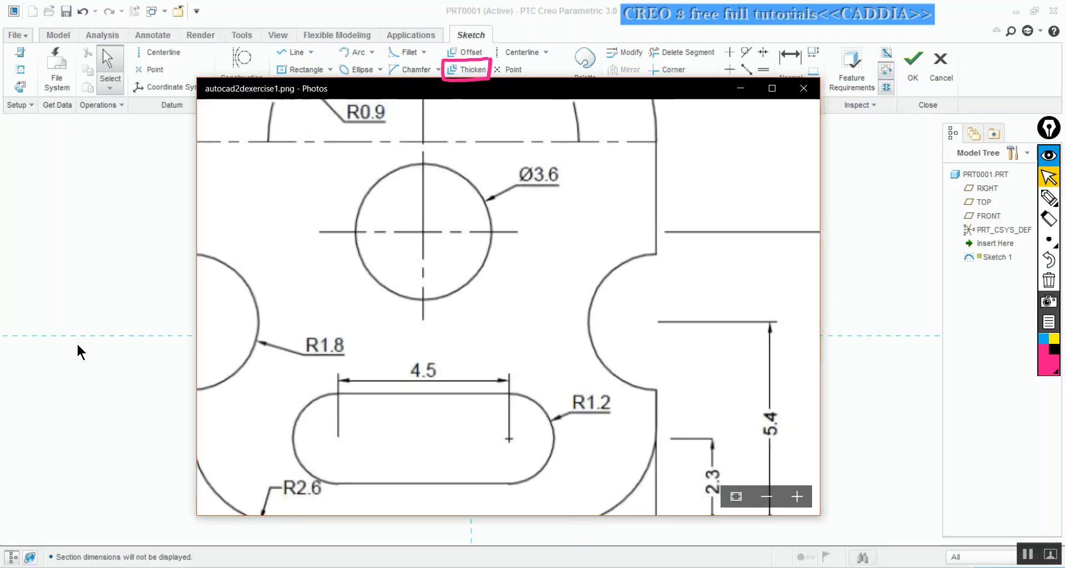
click(77, 341)
Step: Mark up the slot outline with rounded ends around the centre line using the annotation pen, and clear all markings
key(x)
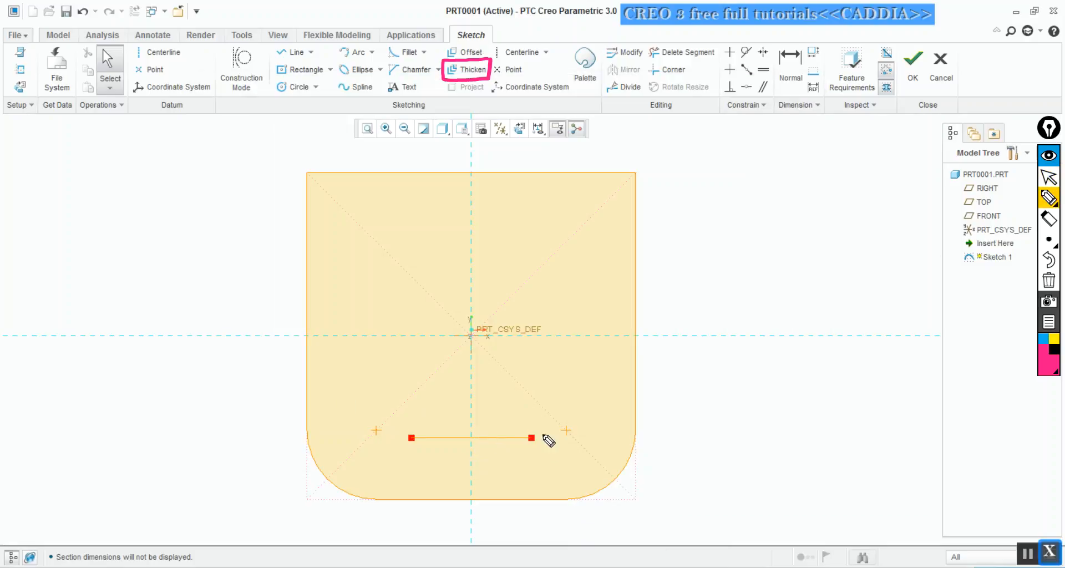
mouse_move(406, 414)
mouse_down()
mouse_move(530, 410)
mouse_move(488, 457)
mouse_up()
drag(408, 470, 524, 467)
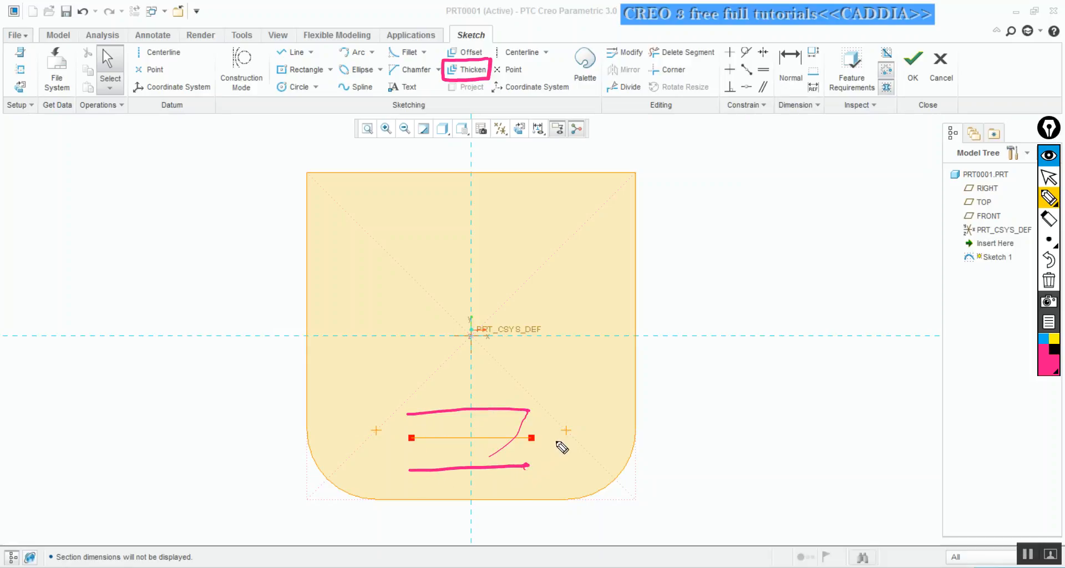
mouse_move(529, 411)
mouse_down()
mouse_move(553, 435)
mouse_move(551, 457)
mouse_move(530, 469)
mouse_up()
mouse_move(408, 412)
mouse_down()
mouse_move(386, 433)
mouse_move(404, 467)
mouse_up()
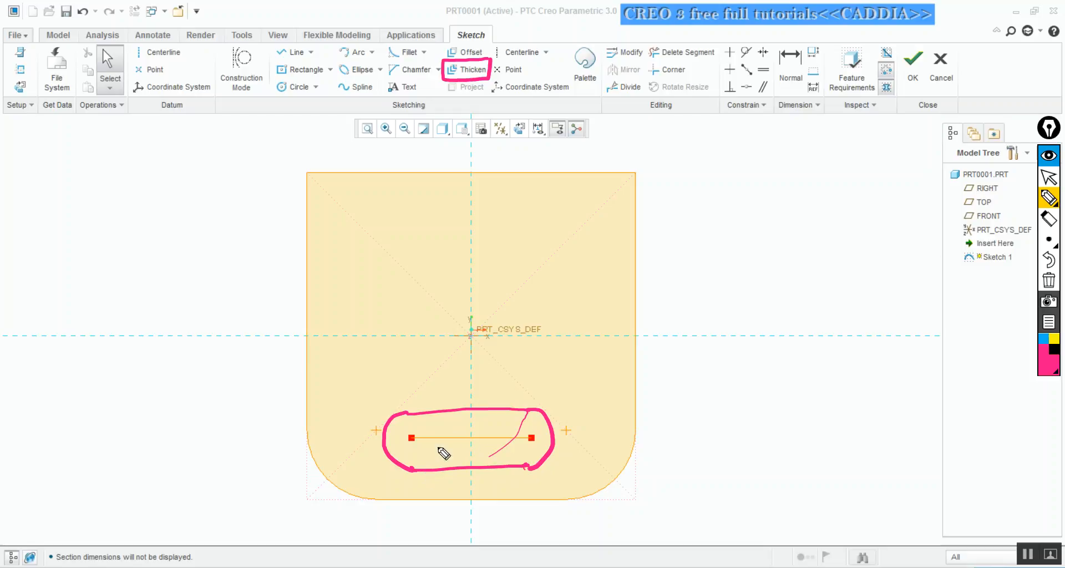
key(shift)
key(ctrl+shift+7)
key(ctrl+shift+1)
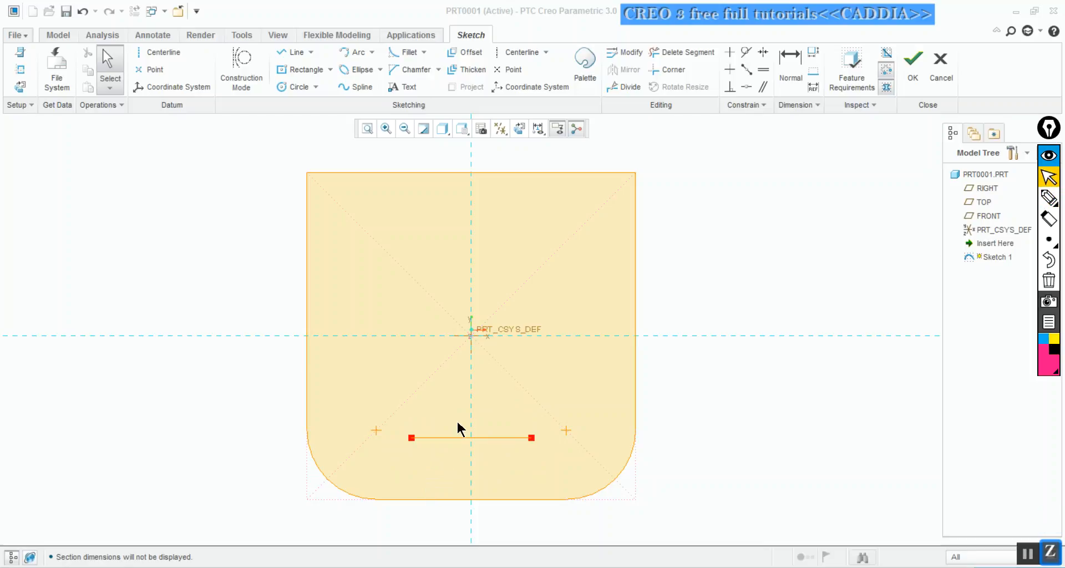
Step: Set the Thicken options for the slot's line to a single edge with circular end caps
click(467, 72)
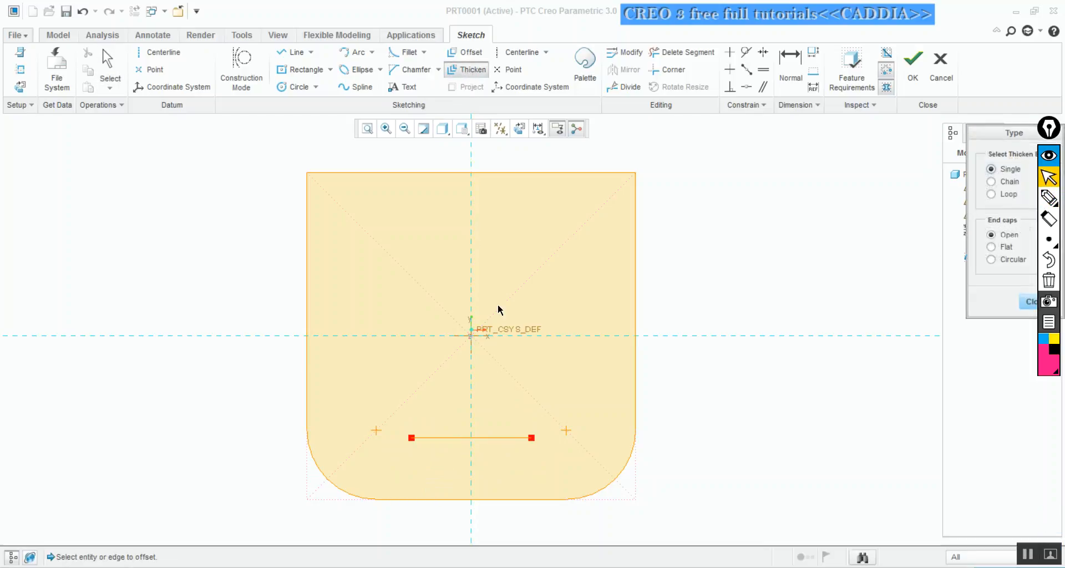
click(494, 438)
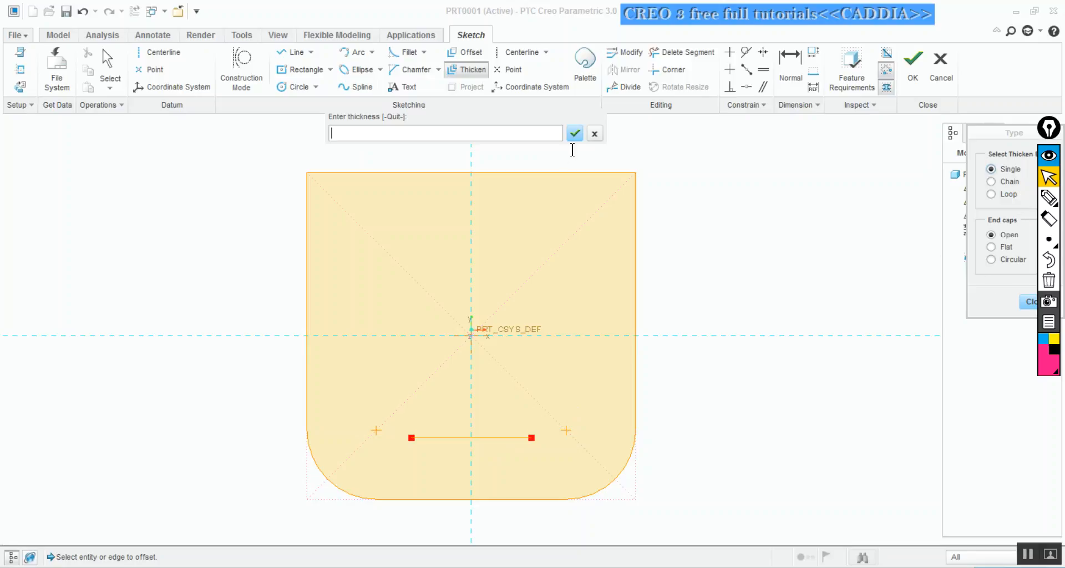
click(594, 135)
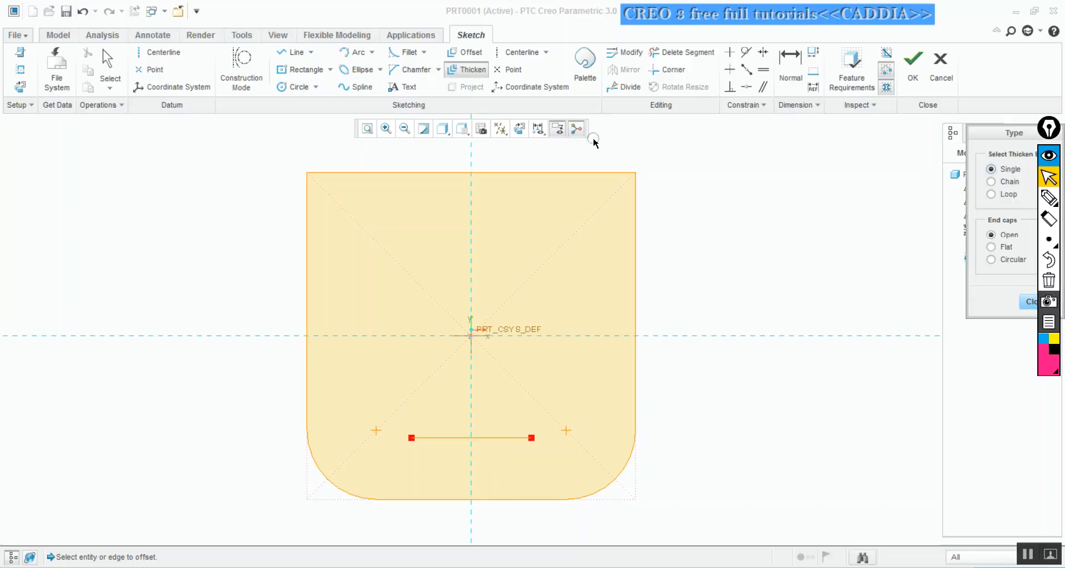
click(991, 259)
drag(1003, 132, 859, 138)
Step: Mark the Circular and Single options and the Thicken command with the annotation pen
key(ctrl+shift+3)
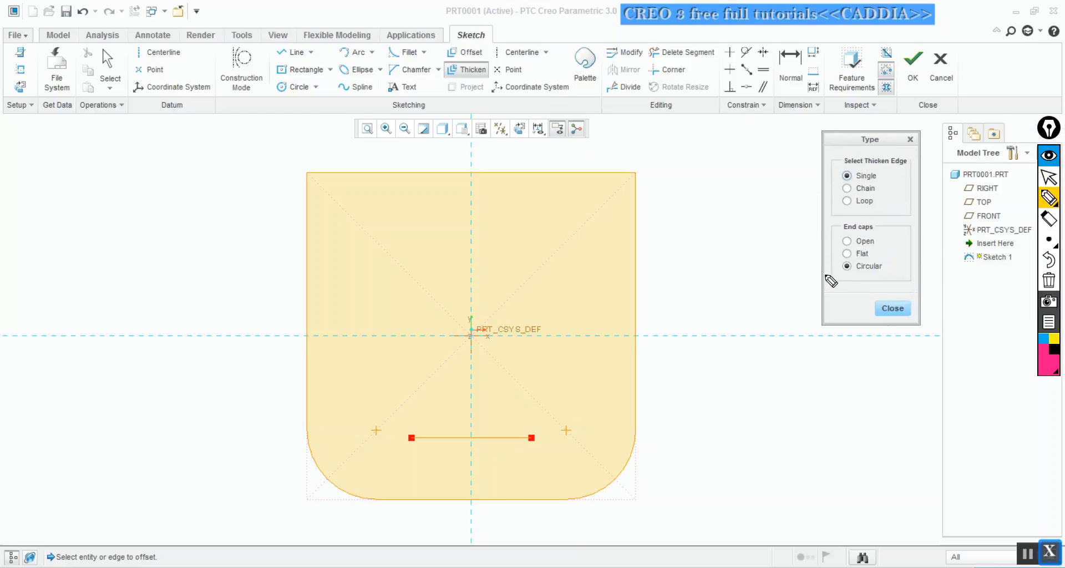
drag(775, 284, 826, 273)
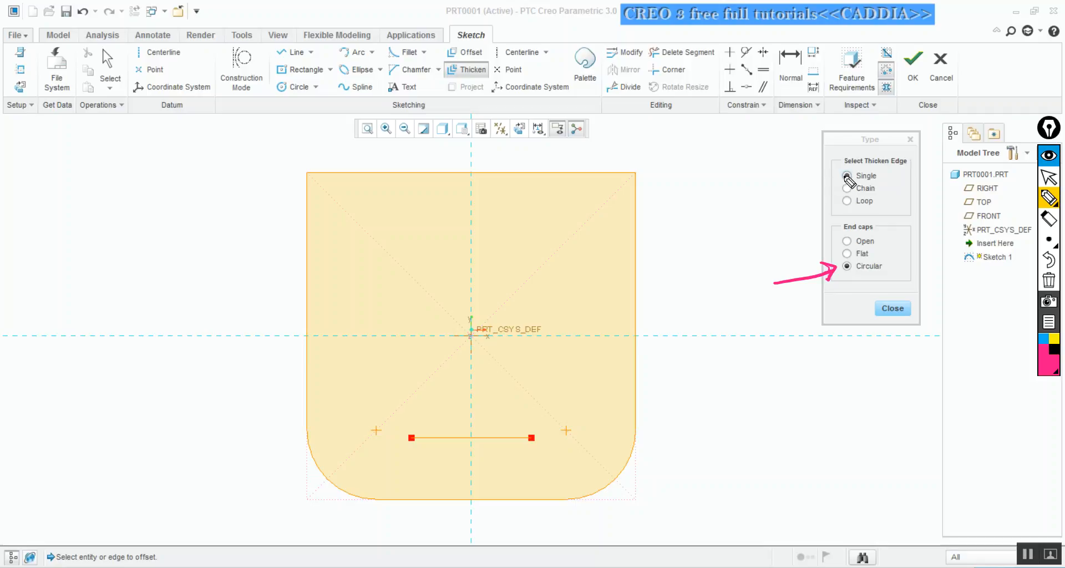
drag(804, 182, 816, 204)
mouse_move(491, 59)
mouse_down()
mouse_move(432, 73)
mouse_move(504, 86)
mouse_up()
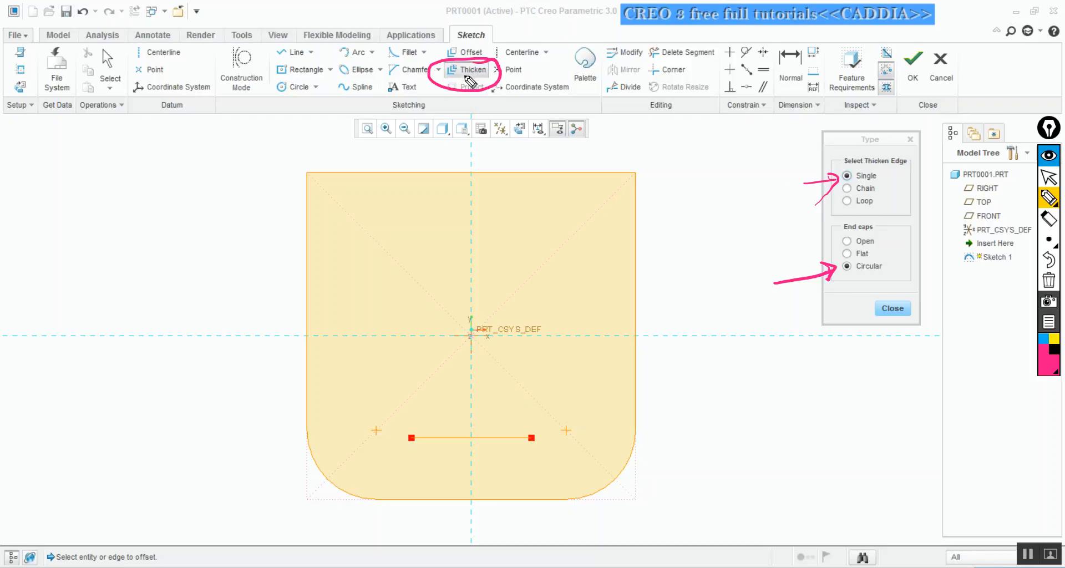
key(shift)
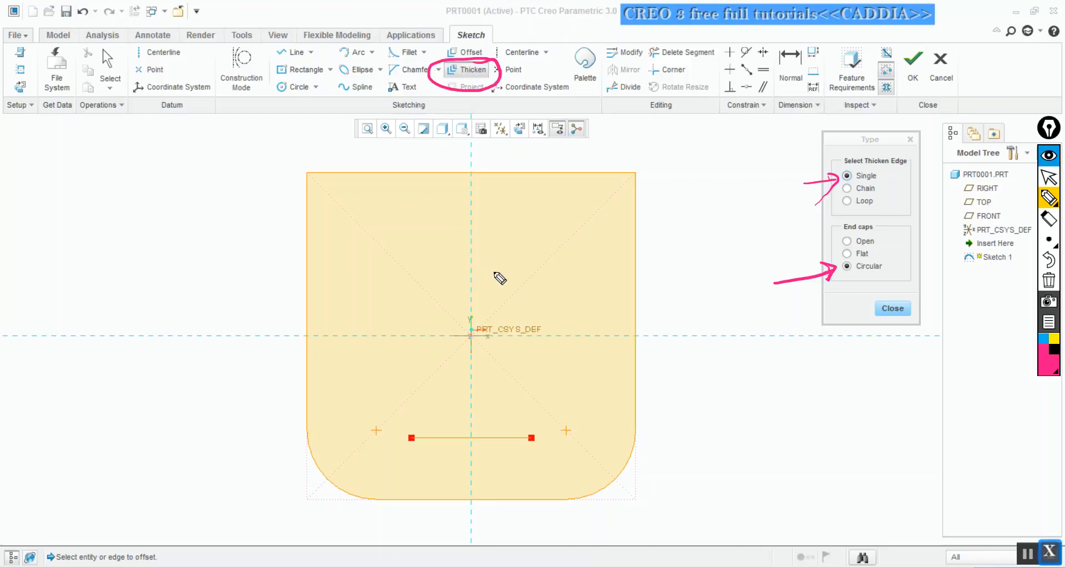
key(shift+z)
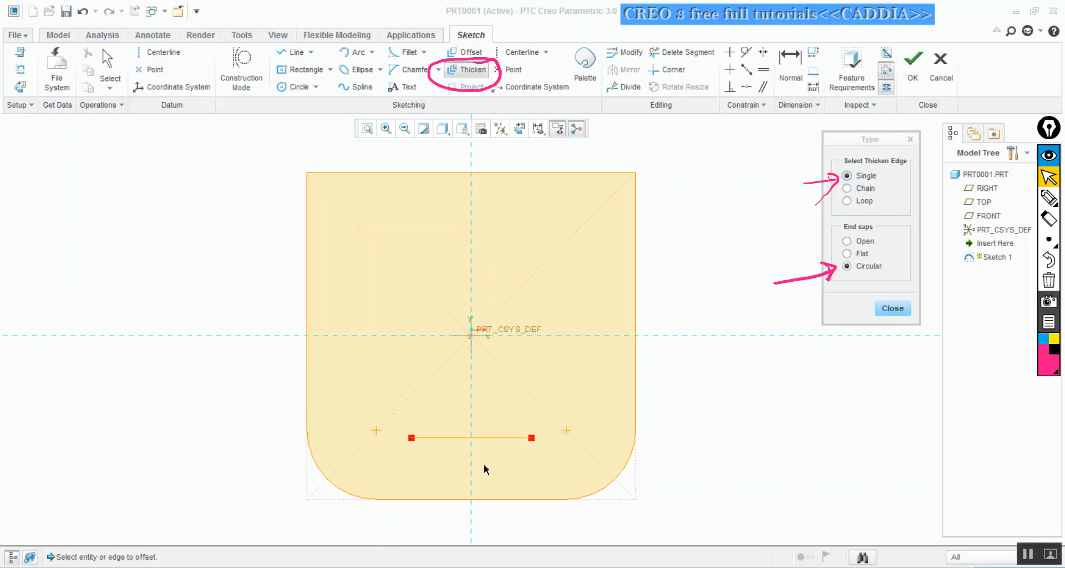
Step: Thicken the slot's centre line with a thickness of 2.4 and an offset of 1.2 to form the round-ended slot outline
click(496, 437)
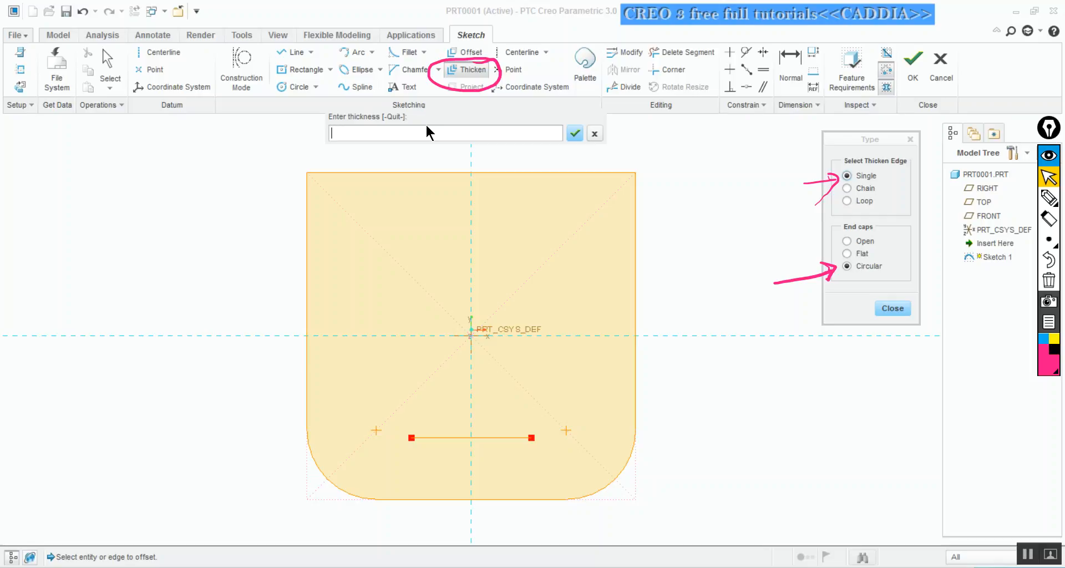
key(Down)
text(2.4)
key(Return)
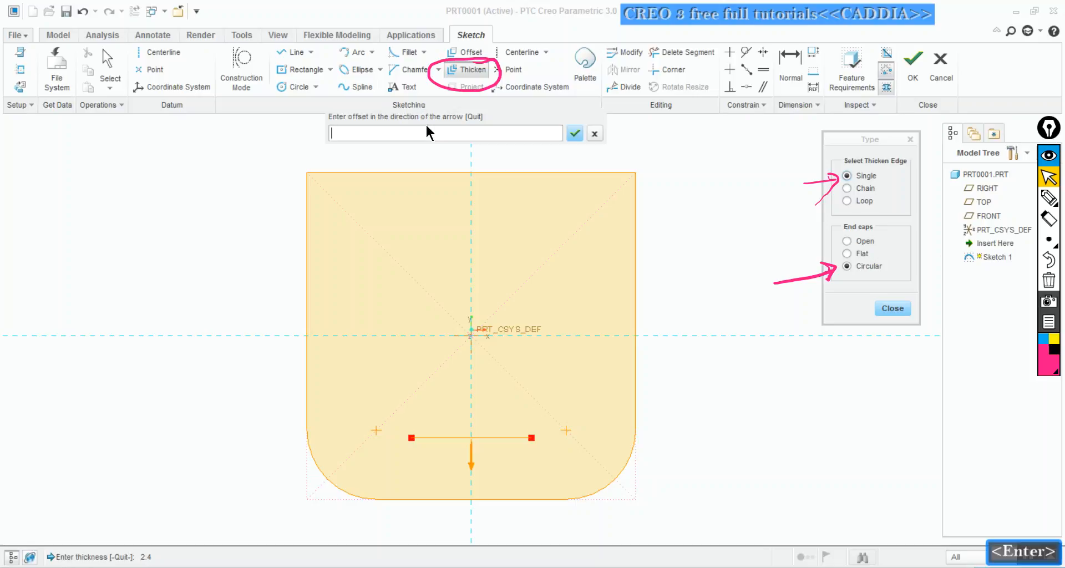
text(1.2)
key(Return)
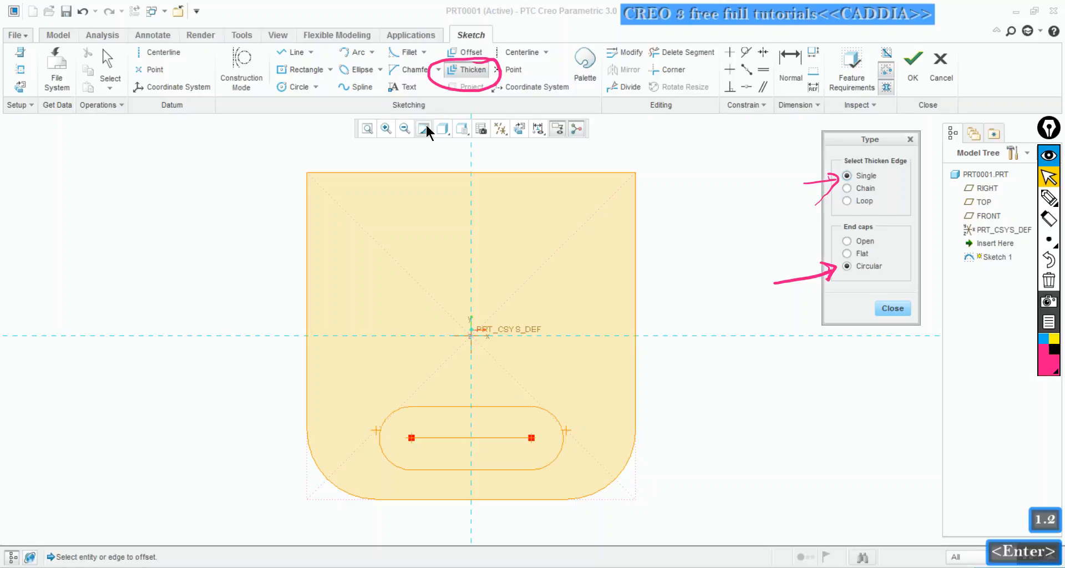
click(498, 438)
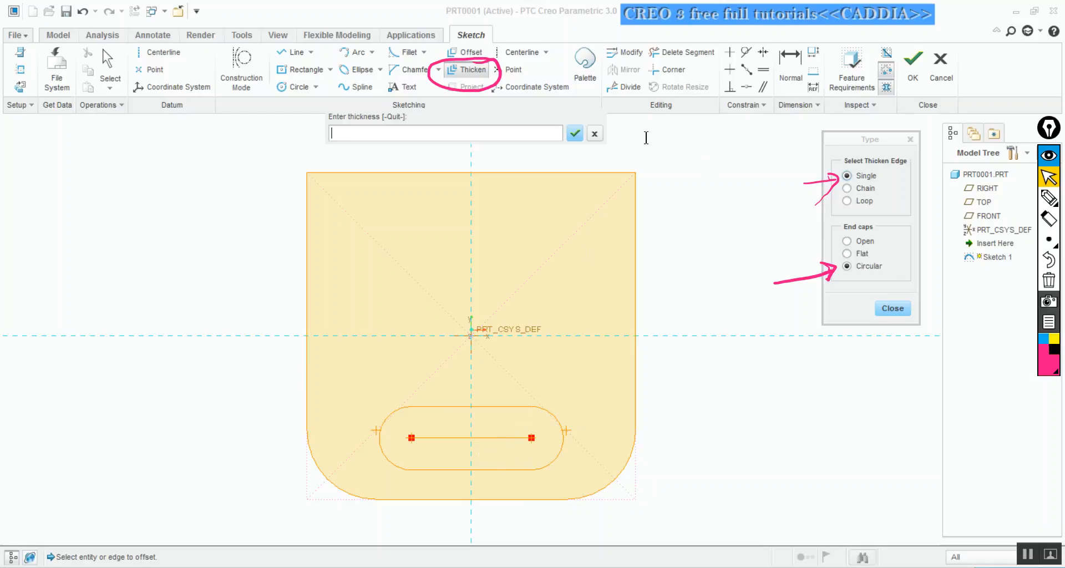
key(Escape)
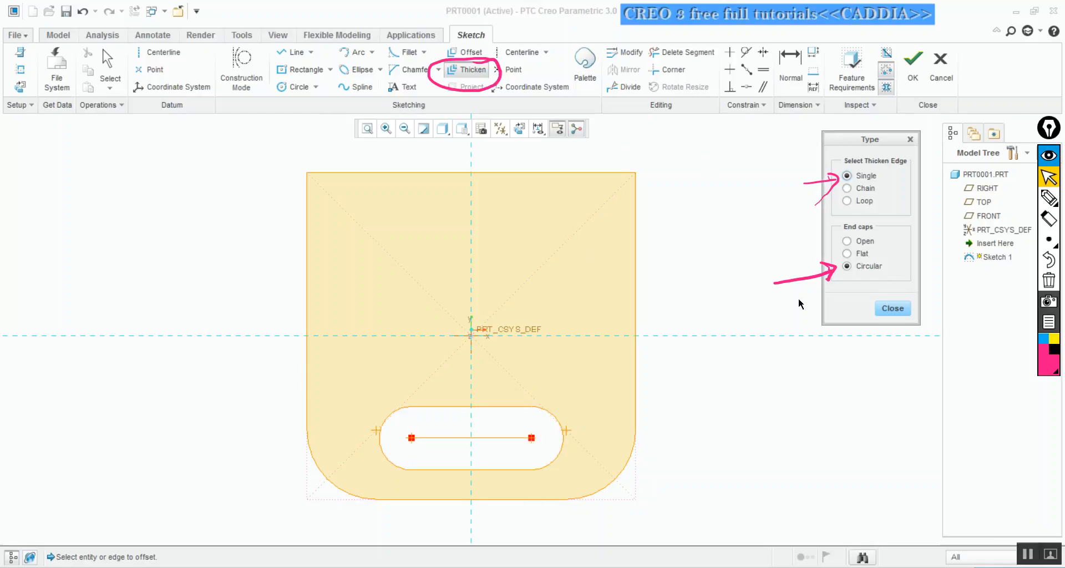
Step: Finish the Thicken command and delete the centre line inside the slot
click(891, 309)
click(504, 438)
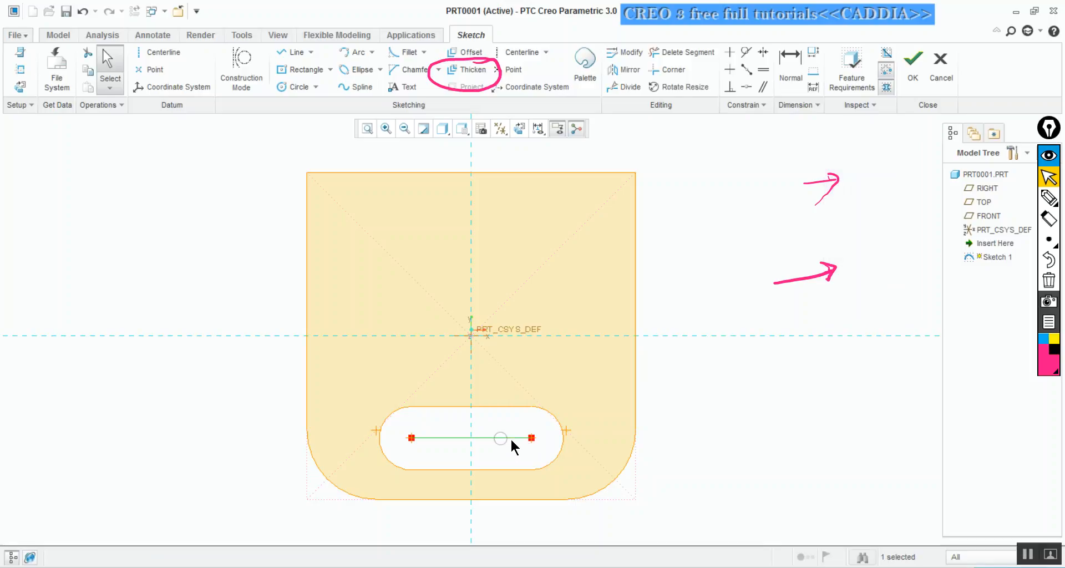
key(Delete)
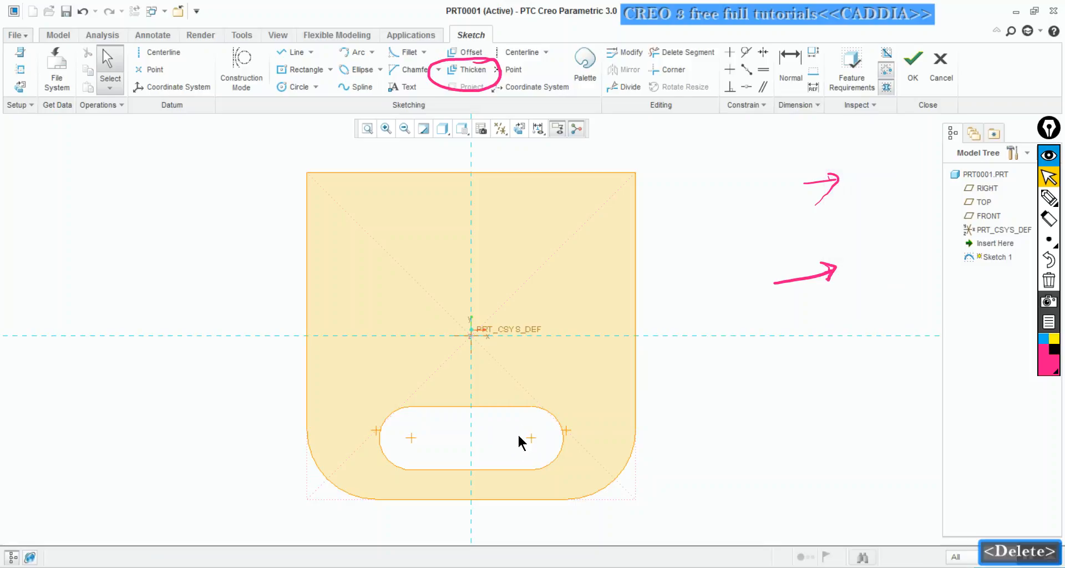
Step: Check the reference drawing and sketch a circle about 3.53 in diameter centred on the plate's right edge, below the horizontal reference line
click(582, 567)
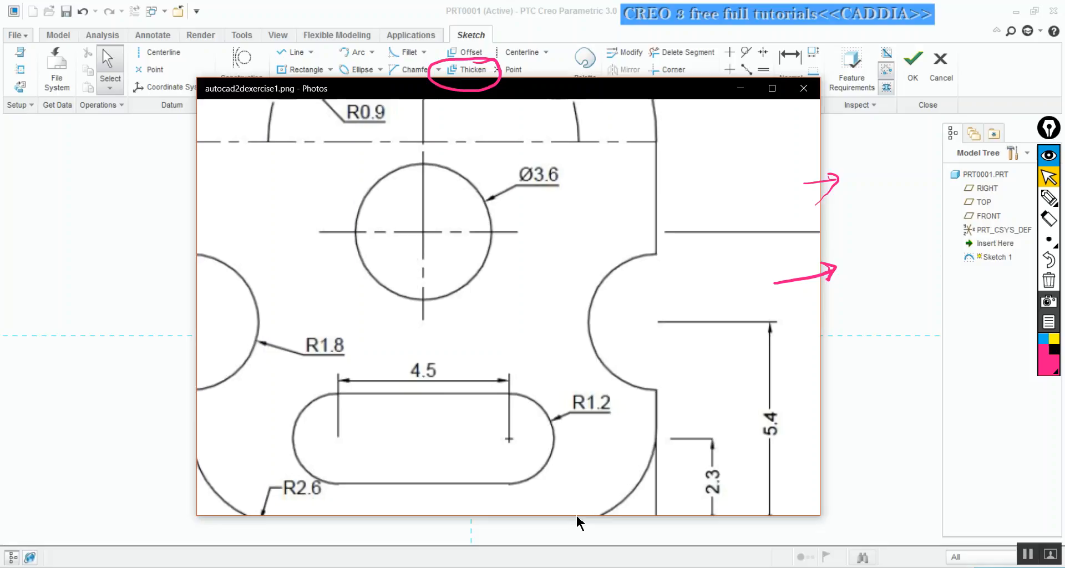
click(138, 382)
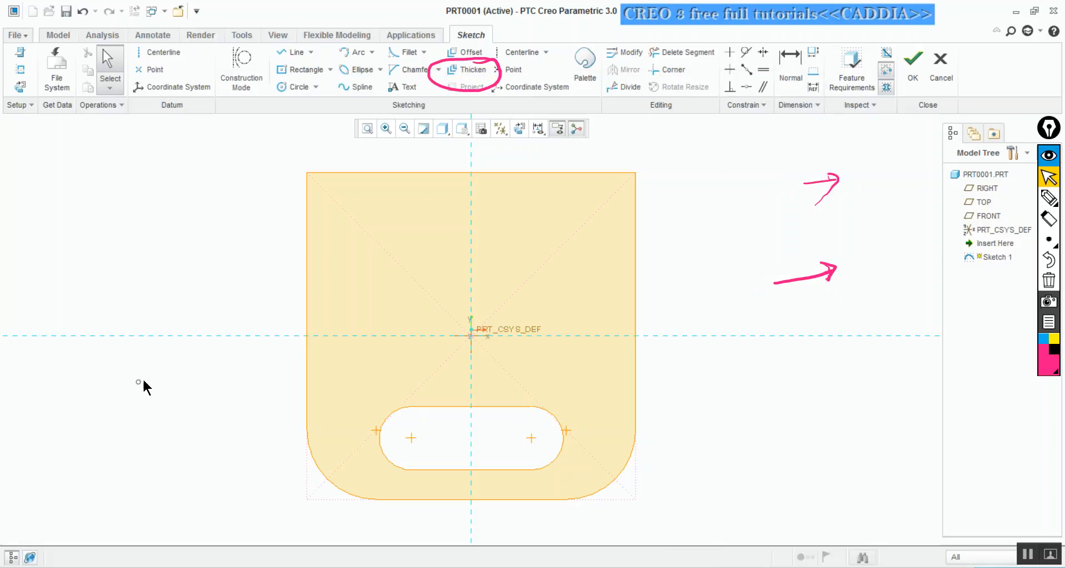
click(300, 87)
click(634, 366)
click(682, 376)
click(111, 62)
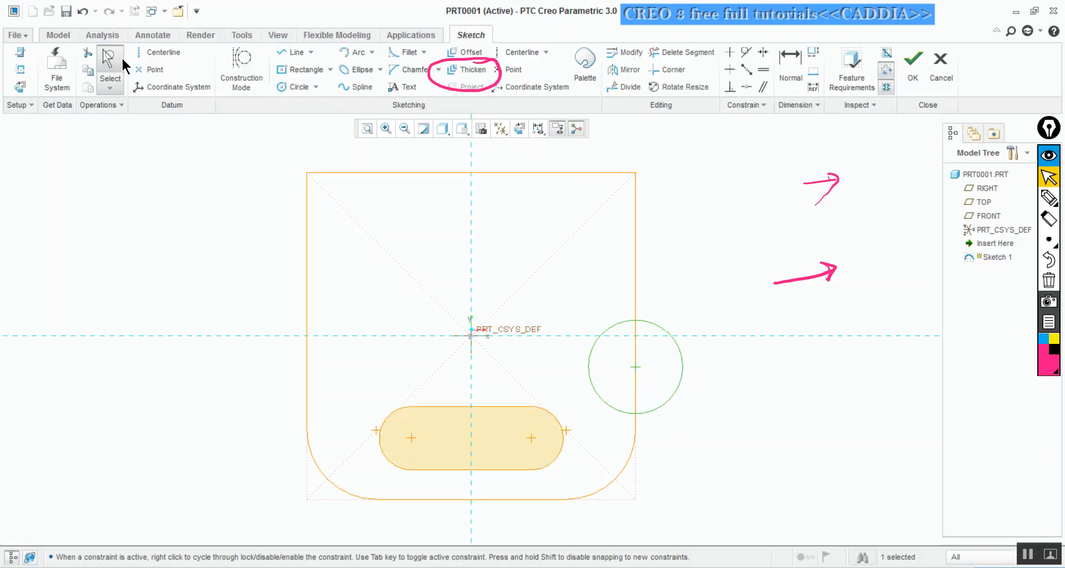
Step: Turn on the display of sketch dimensions and set the edge circle's diameter to 3.6
click(535, 133)
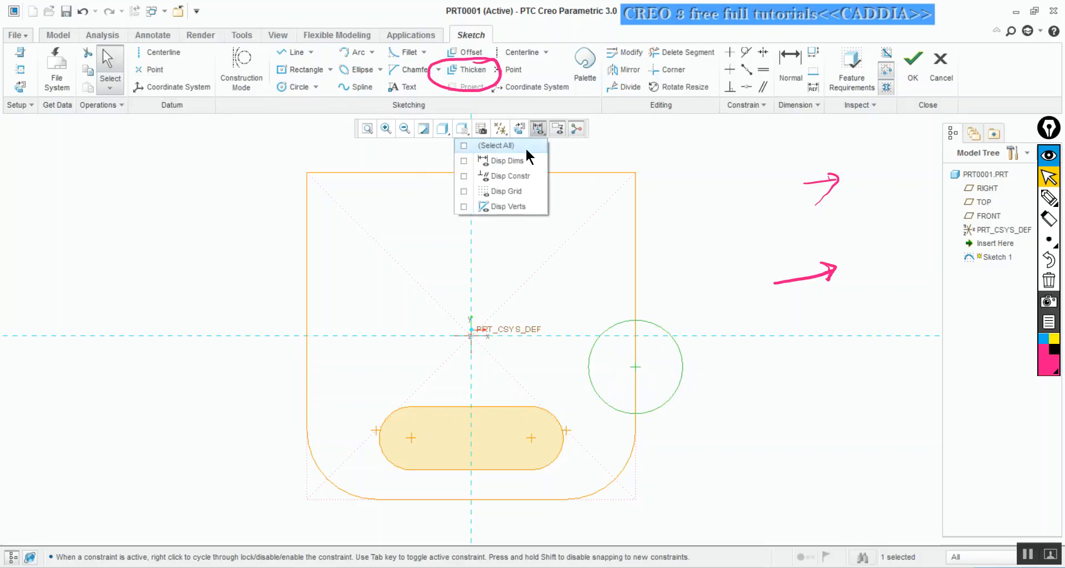
click(507, 160)
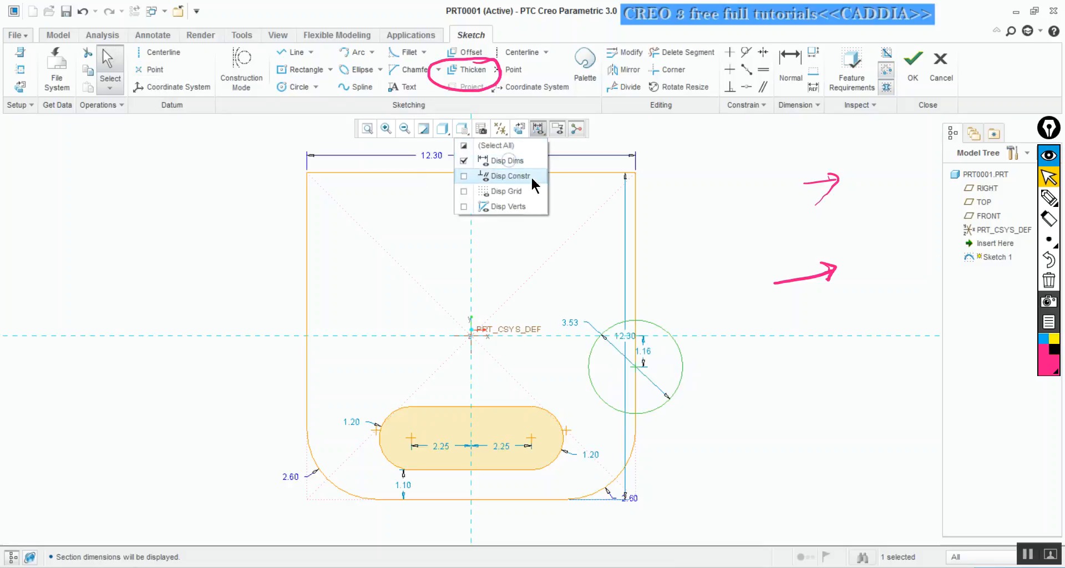
double_click(578, 321)
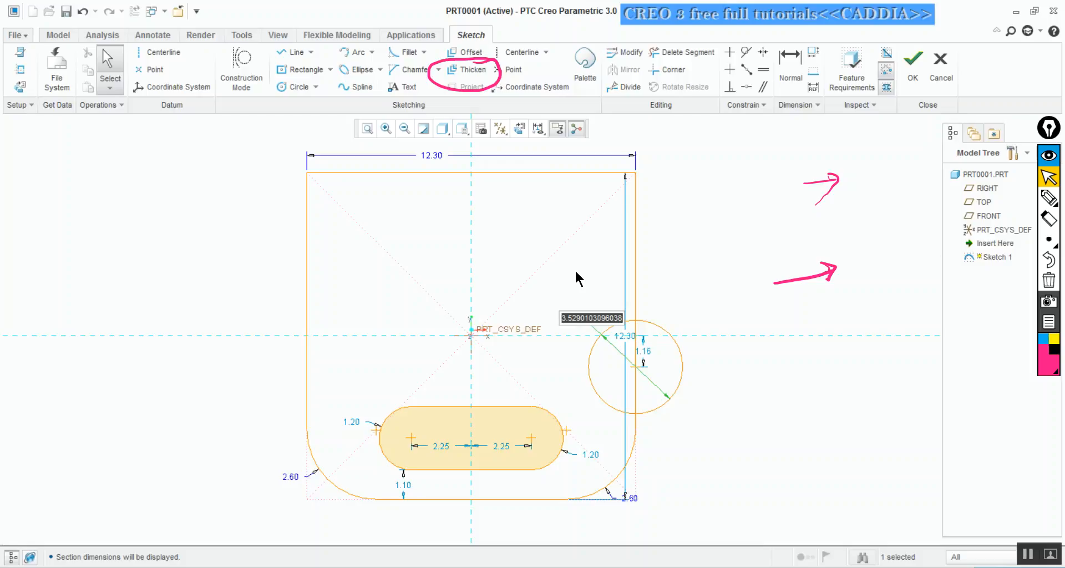
mouse_move(599, 566)
text(3.6)
key(Return)
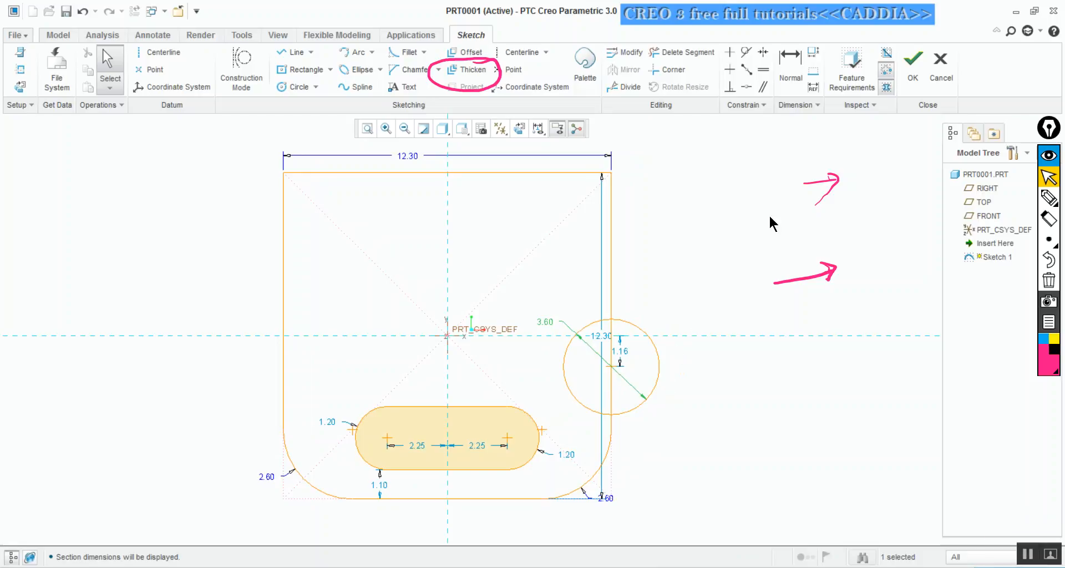
Step: Dimension the edge circle's centre at a height of 5.4 from the plate's bottom edge
click(792, 70)
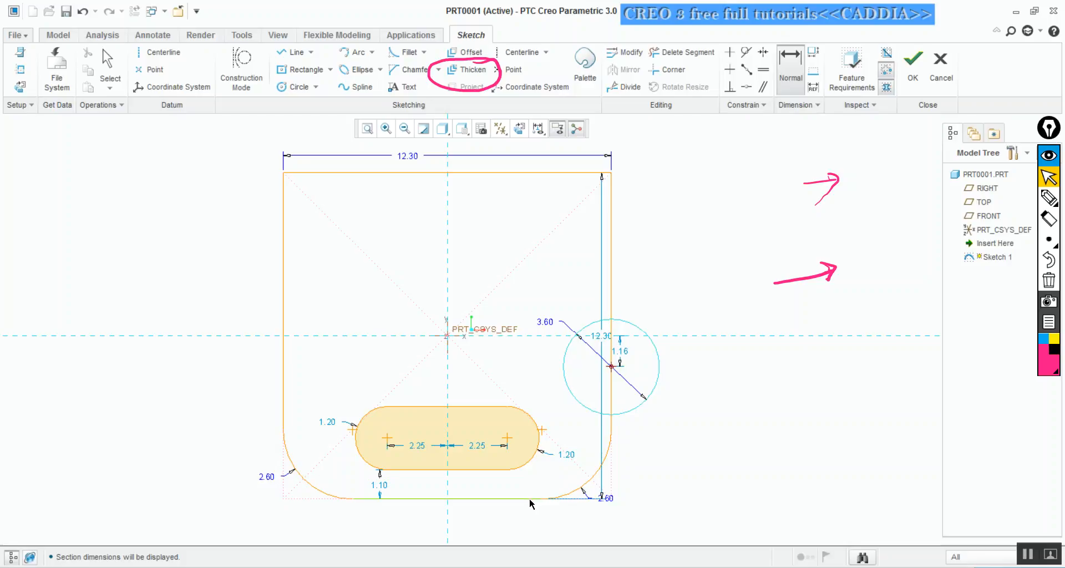
middle_click(667, 415)
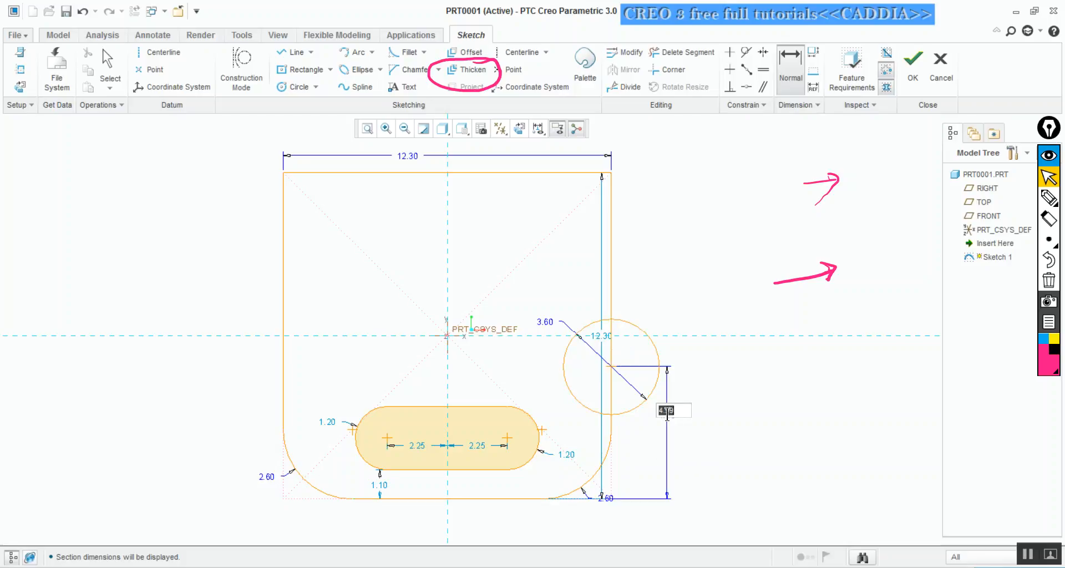
text(5)
key(Return)
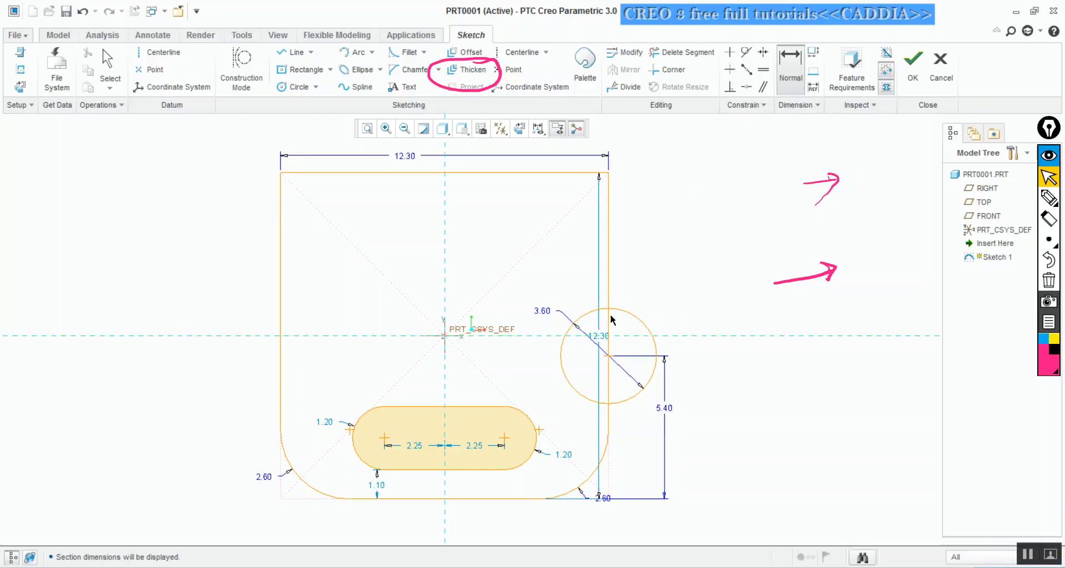
Step: Trim away the circle's outer half and the plate edge inside the circle to leave a semicircular notch
click(688, 53)
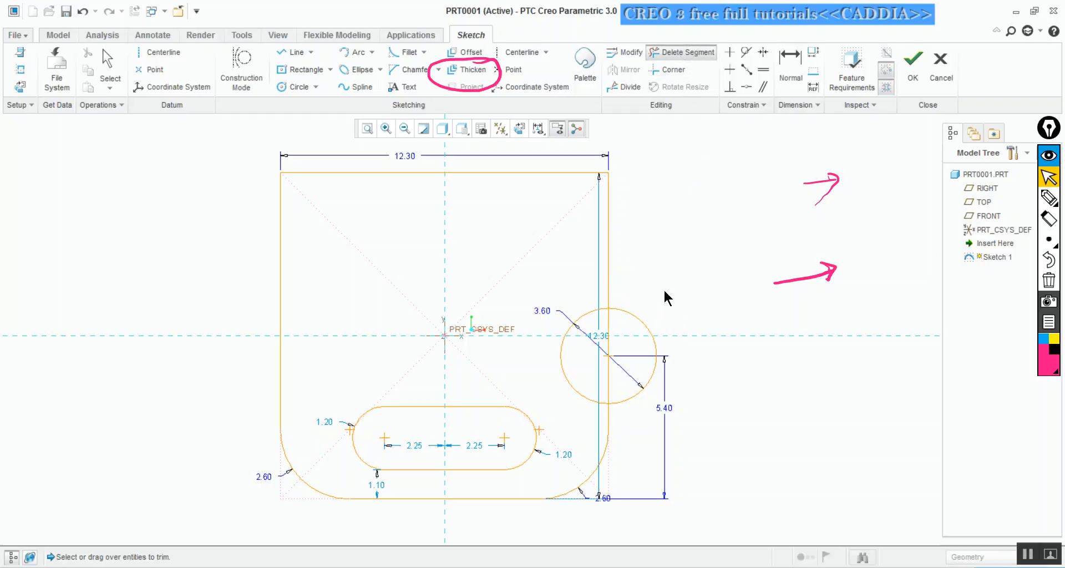
mouse_move(650, 302)
mouse_down()
mouse_move(646, 375)
mouse_move(657, 386)
mouse_up()
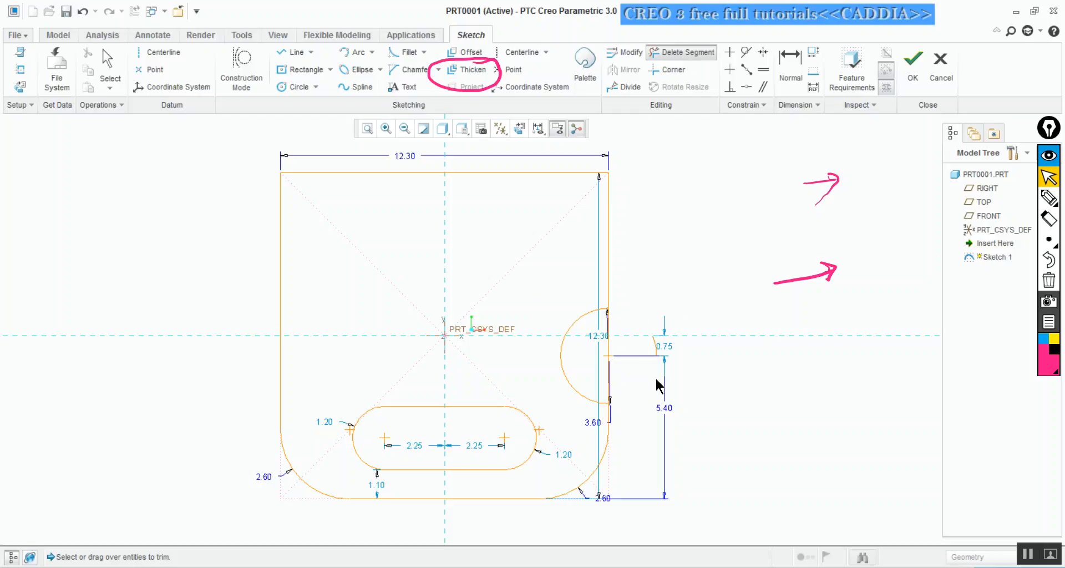
click(658, 351)
click(610, 379)
click(608, 333)
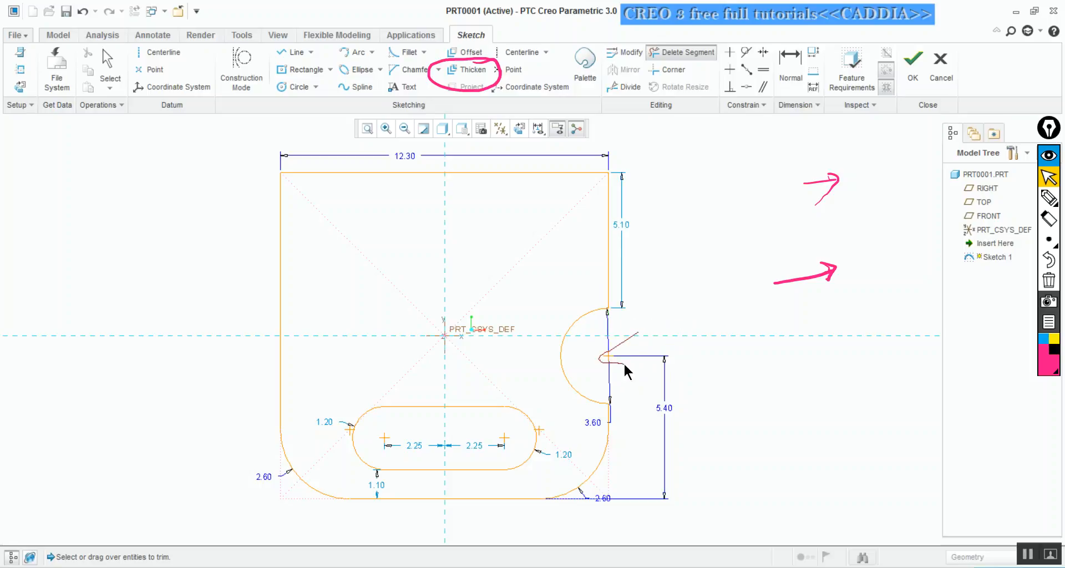
Step: Turn off the display of sketch dimensions and end segment trimming
click(539, 130)
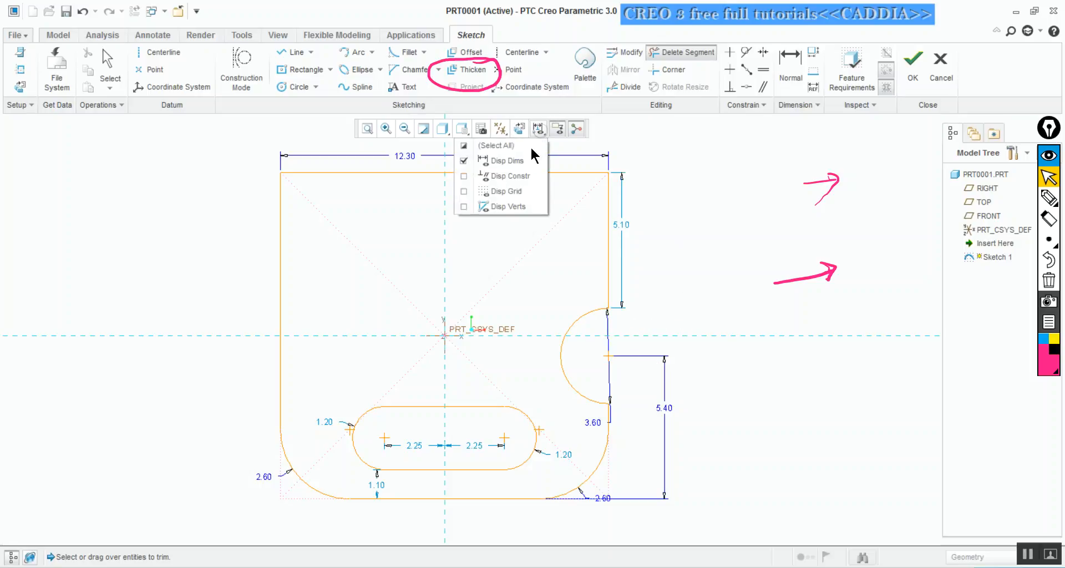
click(537, 160)
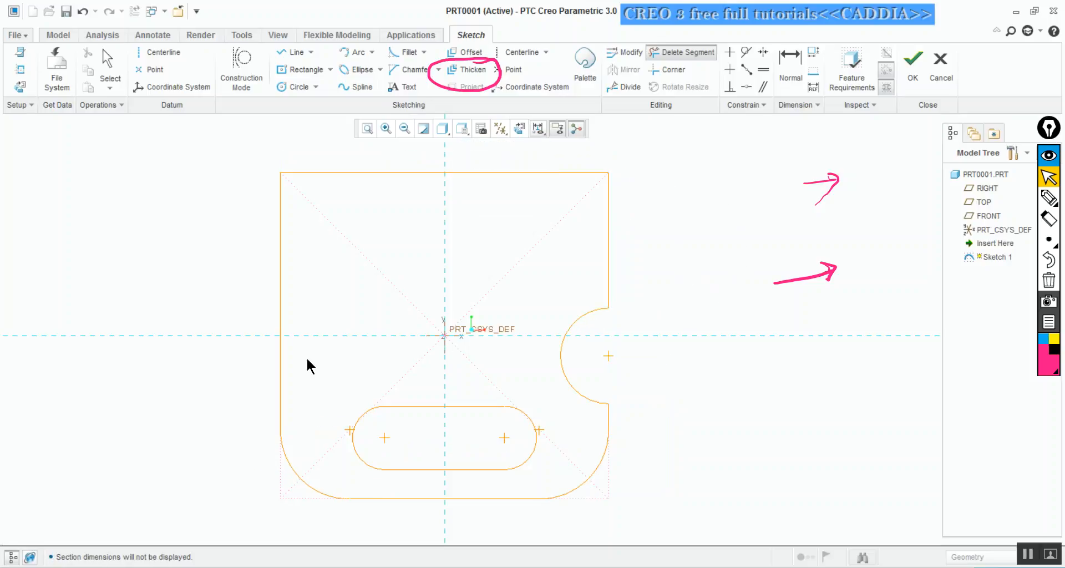
click(108, 61)
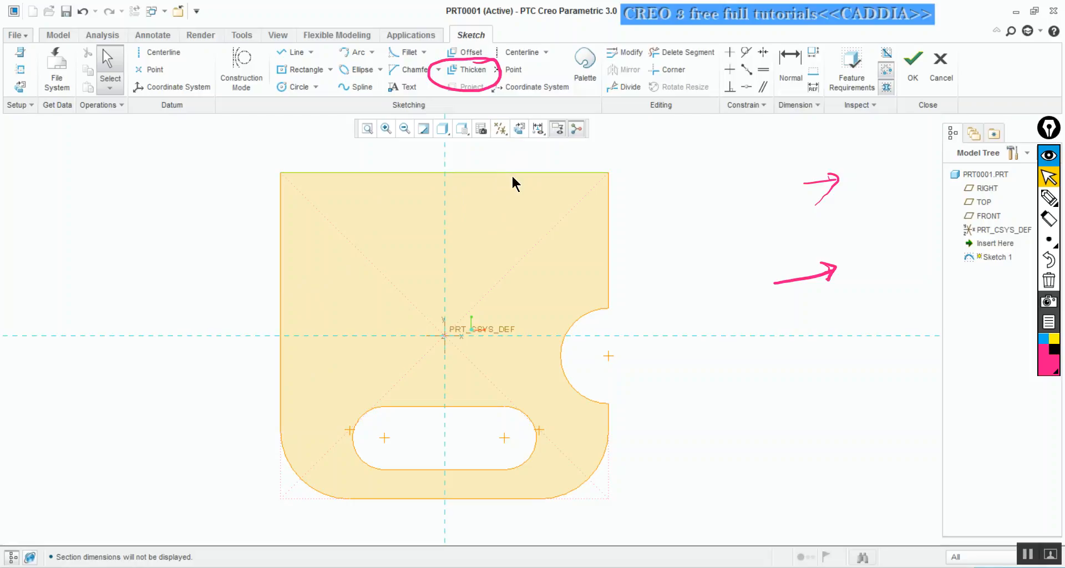
Step: Clear the existing pen markings and outline the Mirror command with the annotation pen
key(ctrl+shift+7)
key(ctrl+shift+3)
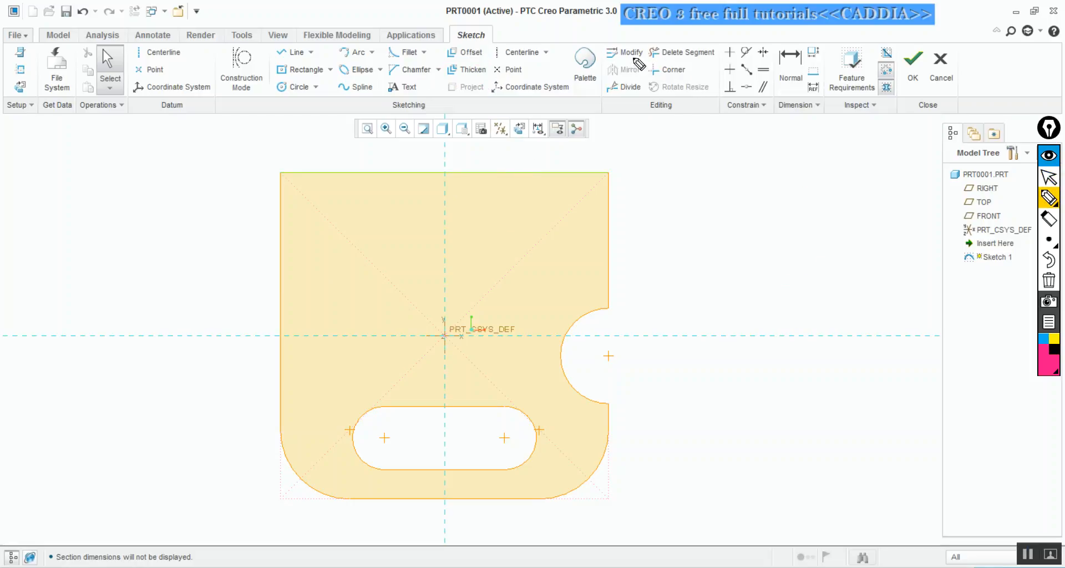
mouse_move(634, 61)
mouse_down()
mouse_move(644, 63)
mouse_move(603, 65)
mouse_move(607, 89)
mouse_move(641, 89)
mouse_move(645, 65)
mouse_up()
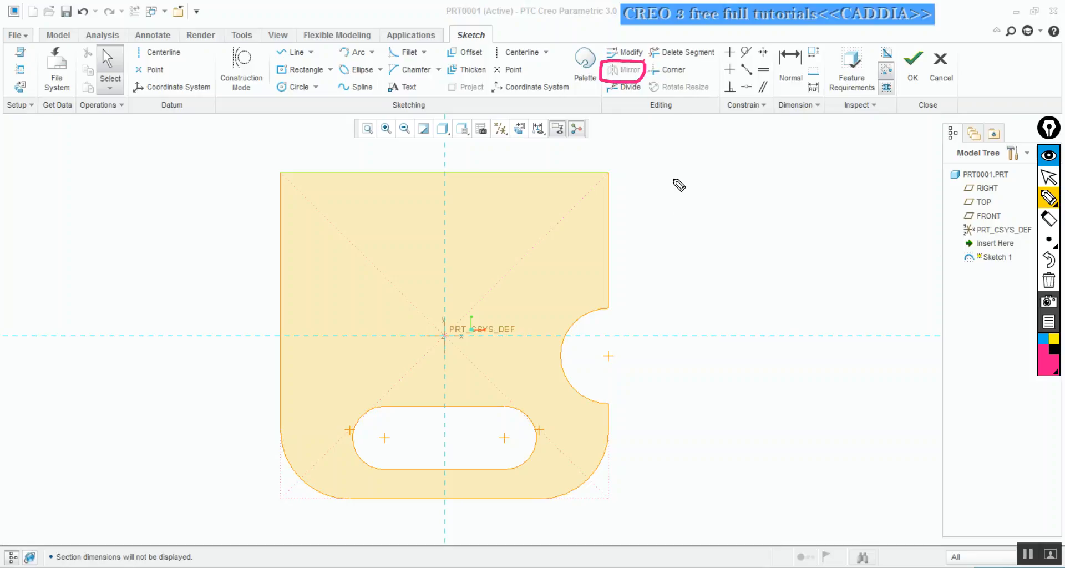
key(shift)
key(shift+2)
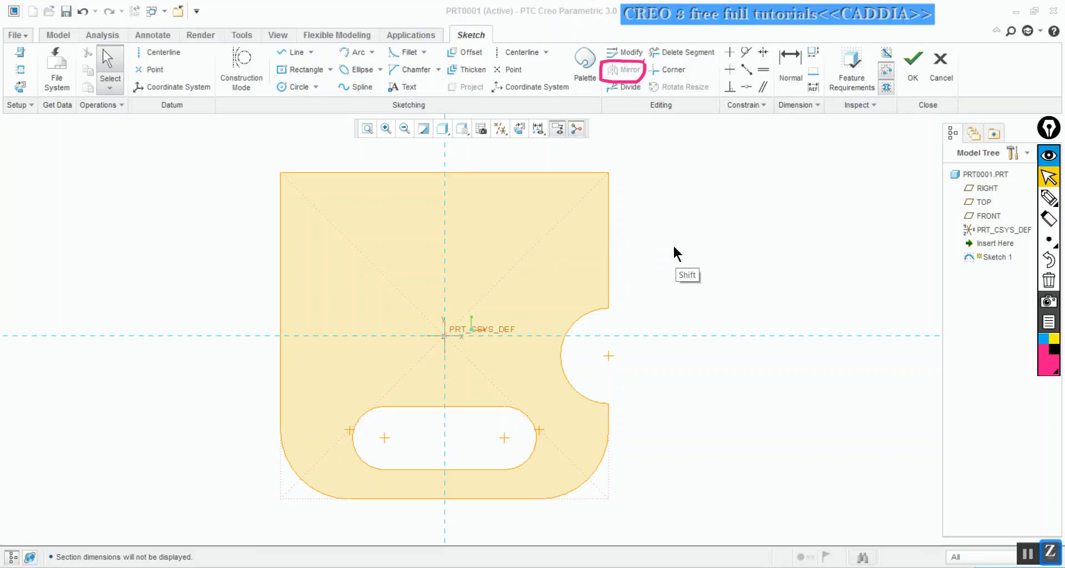
click(682, 246)
key(ctrl)
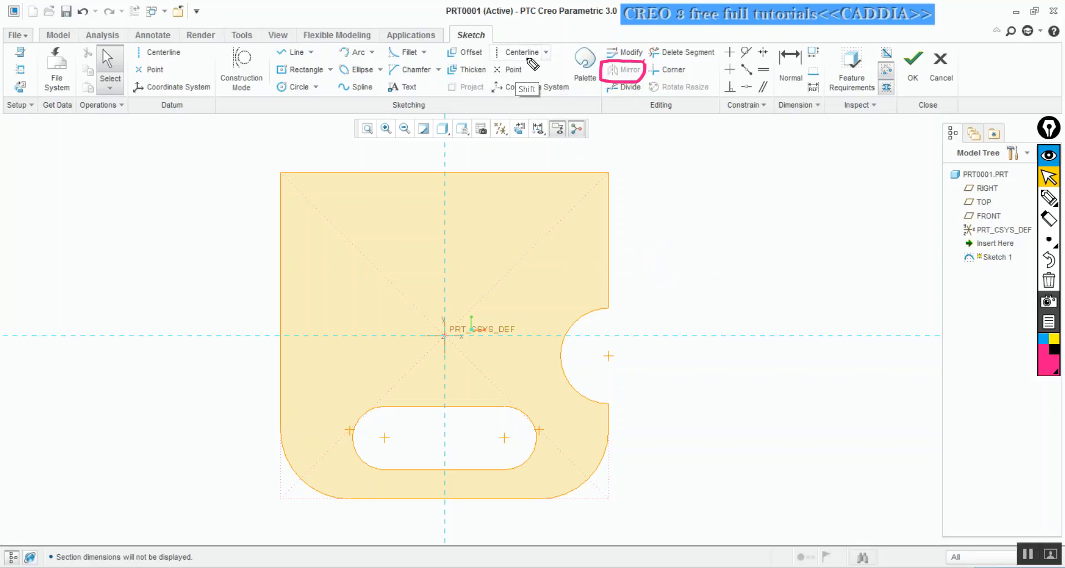
Step: Mark the Centerline command with the annotation pen and sketch a dashed vertical axis with a notched edge beside the plate
key(ctrl+shift+3)
mouse_move(541, 42)
mouse_down()
mouse_move(489, 55)
mouse_move(514, 66)
mouse_move(549, 61)
mouse_move(541, 42)
mouse_move(517, 49)
mouse_up()
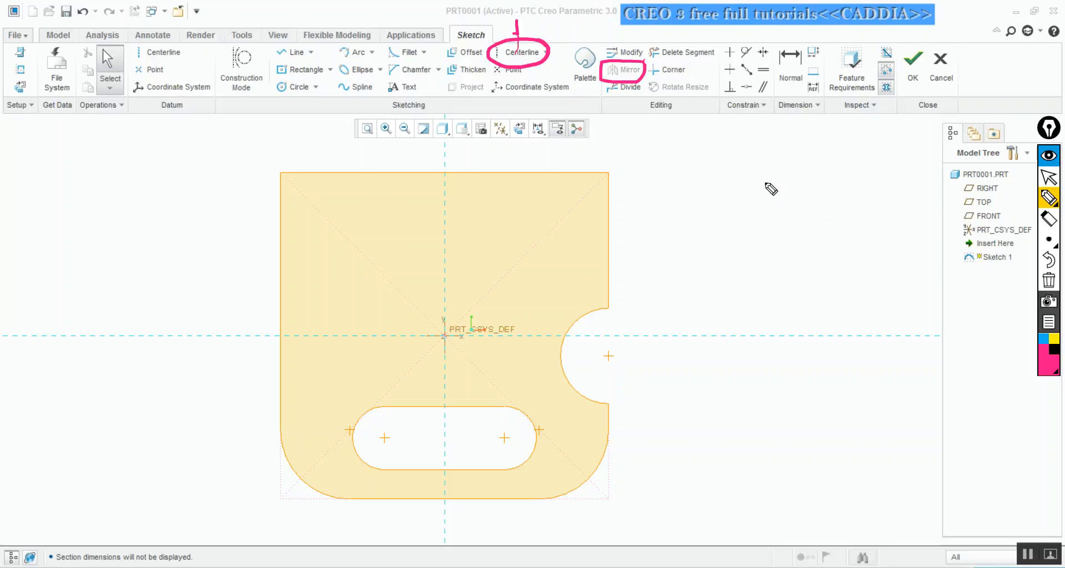
drag(757, 178, 759, 277)
drag(758, 284, 758, 321)
drag(758, 323, 757, 336)
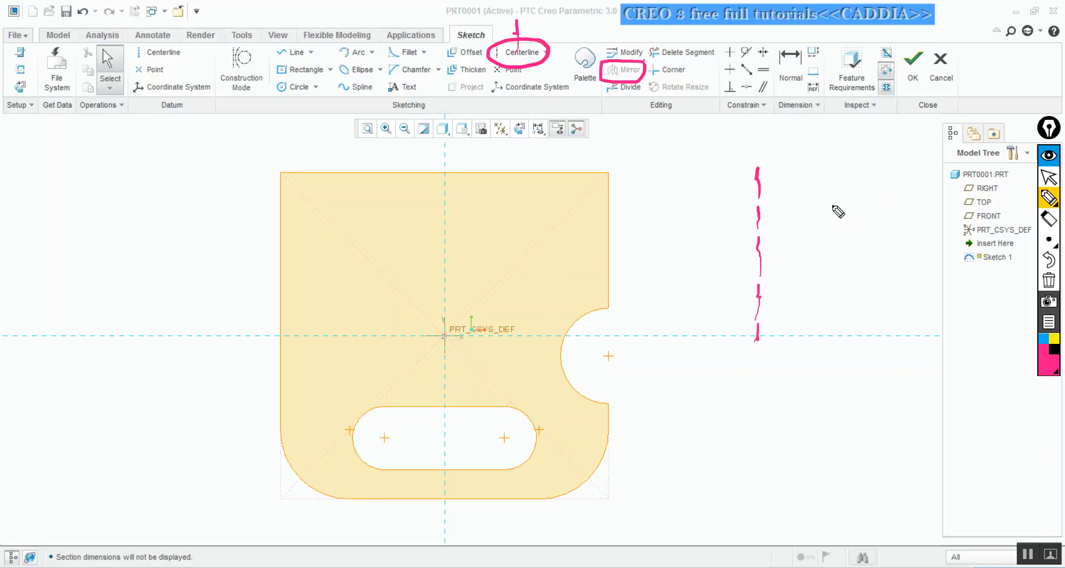
mouse_move(806, 185)
mouse_down()
mouse_move(804, 219)
mouse_move(784, 237)
mouse_move(804, 260)
mouse_move(806, 307)
mouse_up()
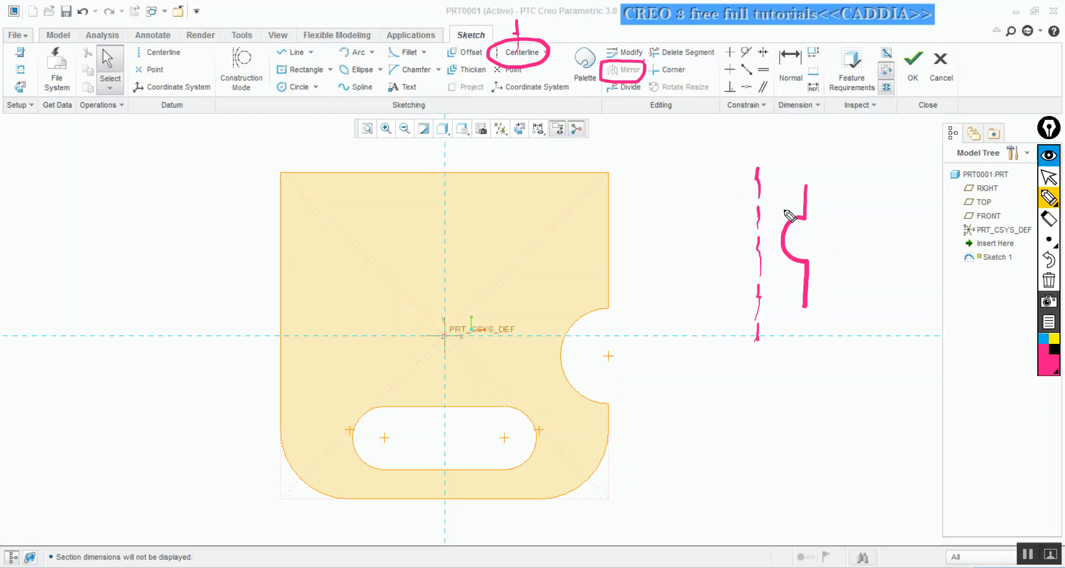
Step: Draw the mirrored notched edge across the dashed axis with distance arrows in pen, and clear all the pen markings
key(shift)
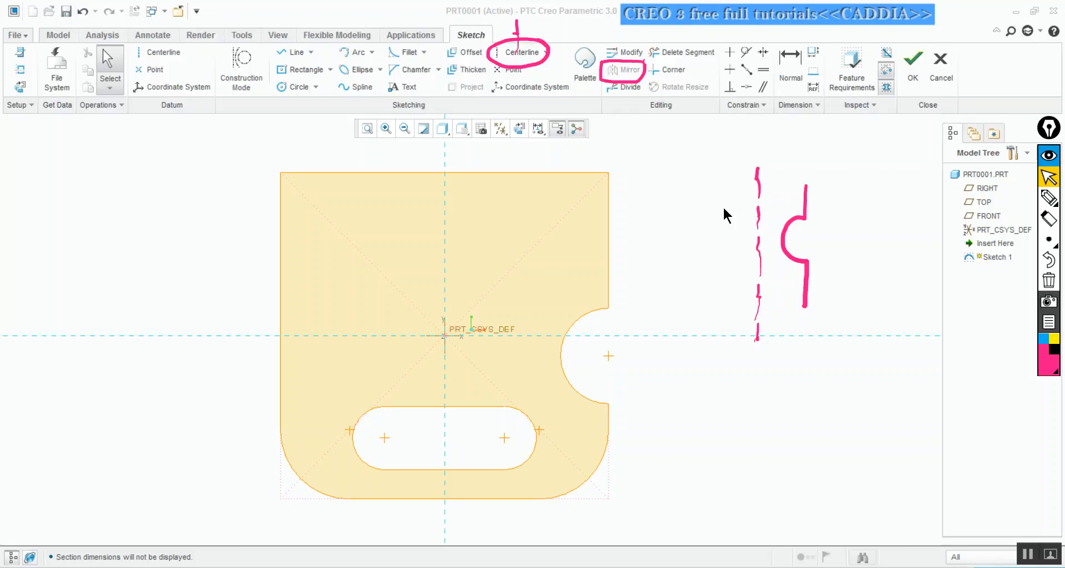
key(ctrl+x)
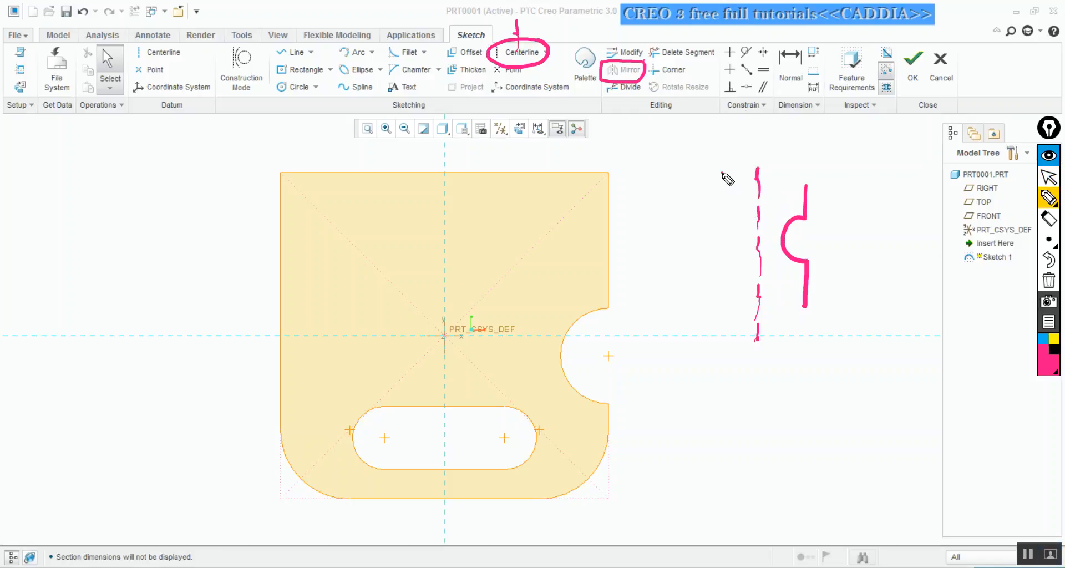
mouse_move(720, 173)
mouse_down()
mouse_move(714, 206)
mouse_move(727, 252)
mouse_move(714, 257)
mouse_move(712, 302)
mouse_up()
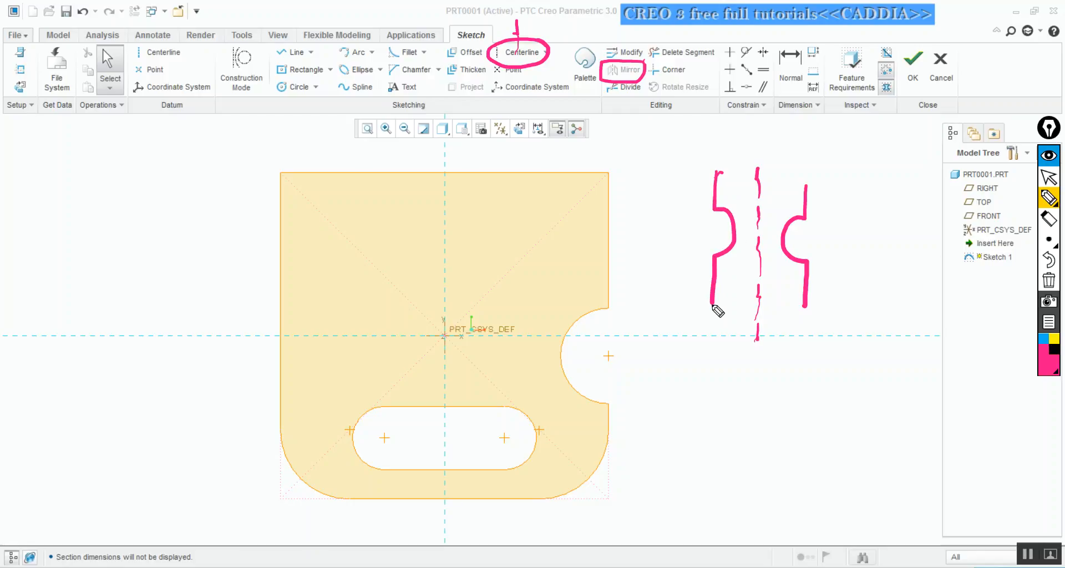
mouse_move(759, 189)
mouse_down()
mouse_move(804, 190)
mouse_move(770, 180)
mouse_move(769, 195)
mouse_up()
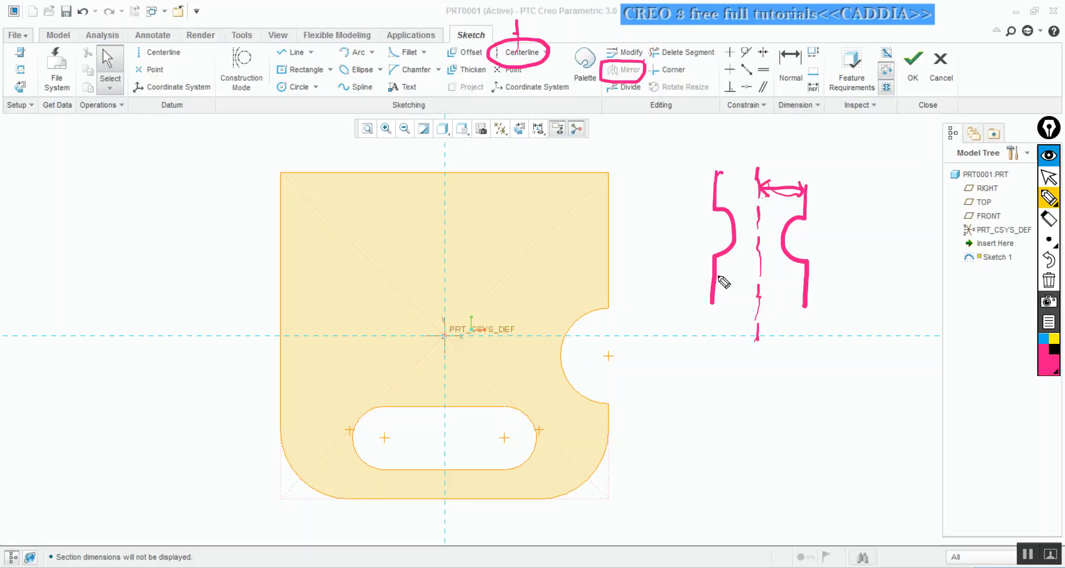
mouse_move(719, 278)
mouse_down()
mouse_move(752, 282)
mouse_move(716, 277)
mouse_move(727, 286)
mouse_up()
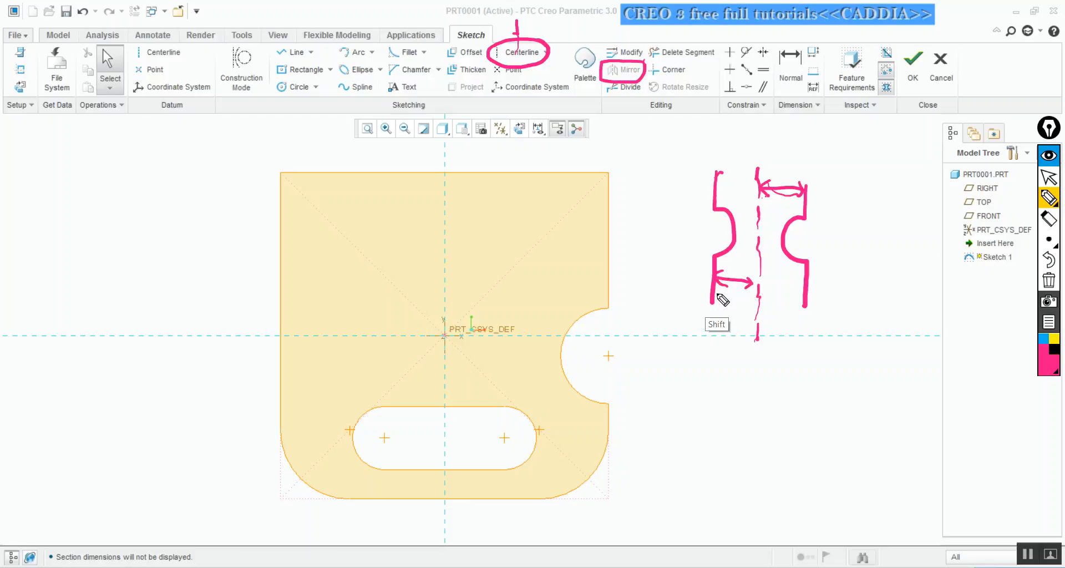
key(shift+z)
key(shift+c)
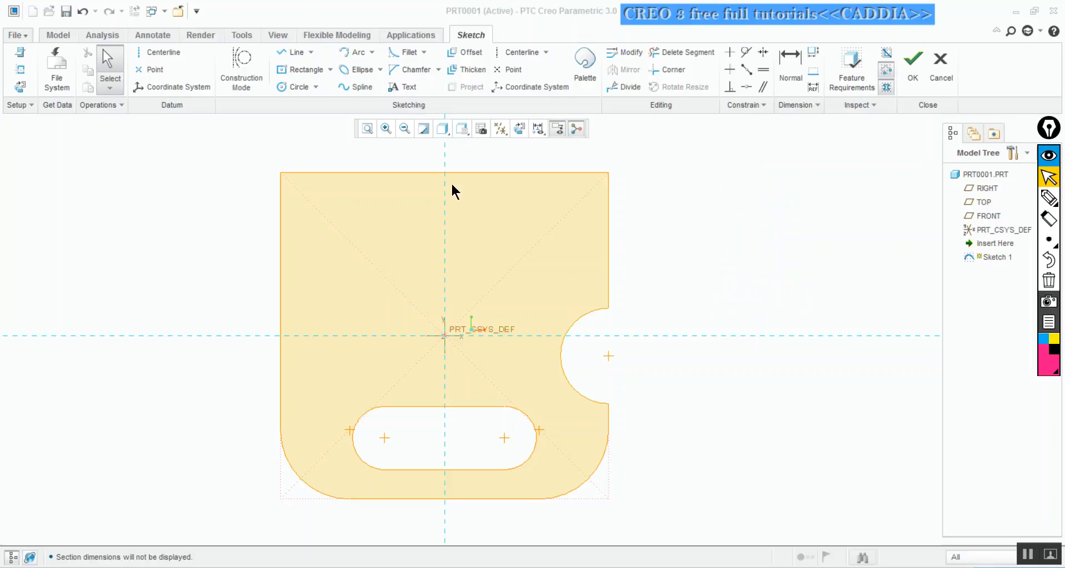
Step: Draw a vertical centerline through the middle of the plate and leave it deselected
click(513, 52)
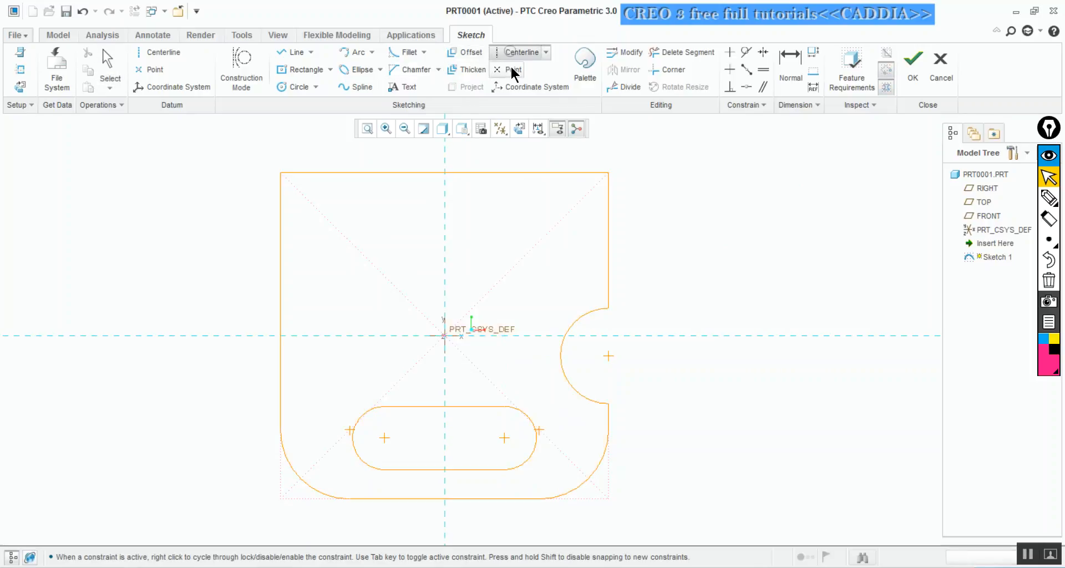
click(445, 189)
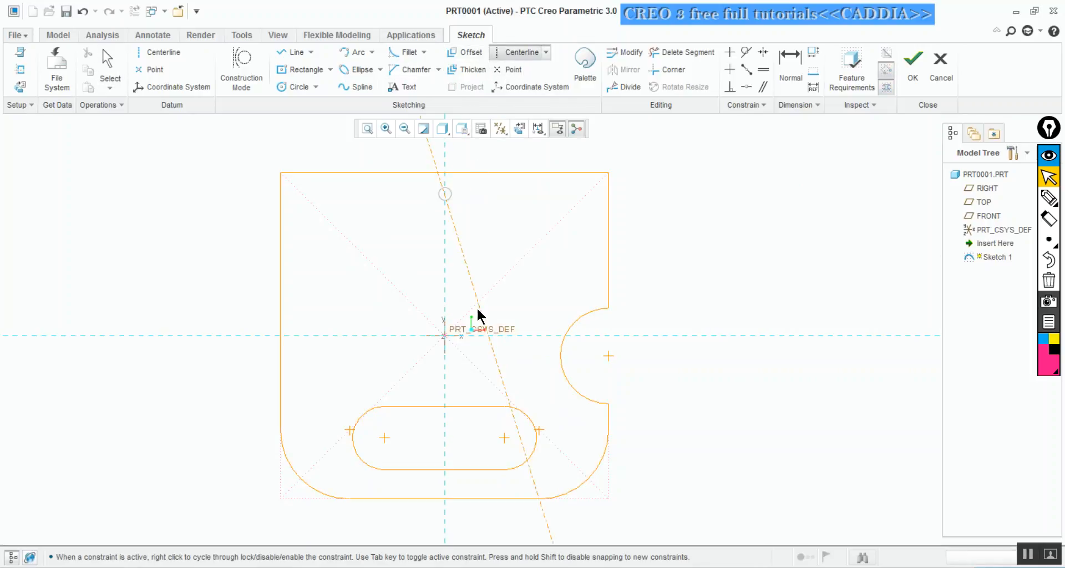
click(446, 395)
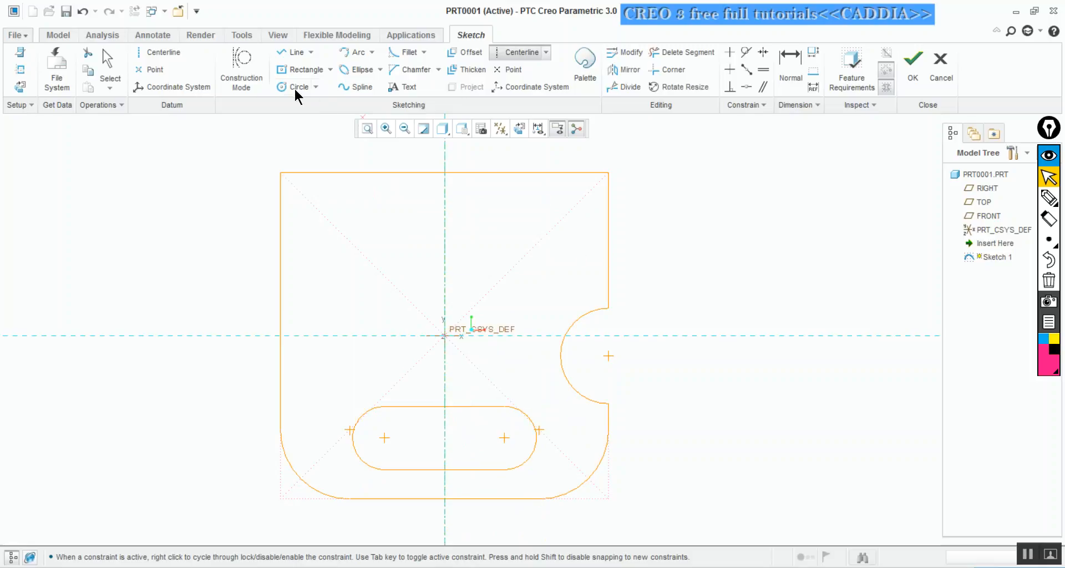
click(114, 77)
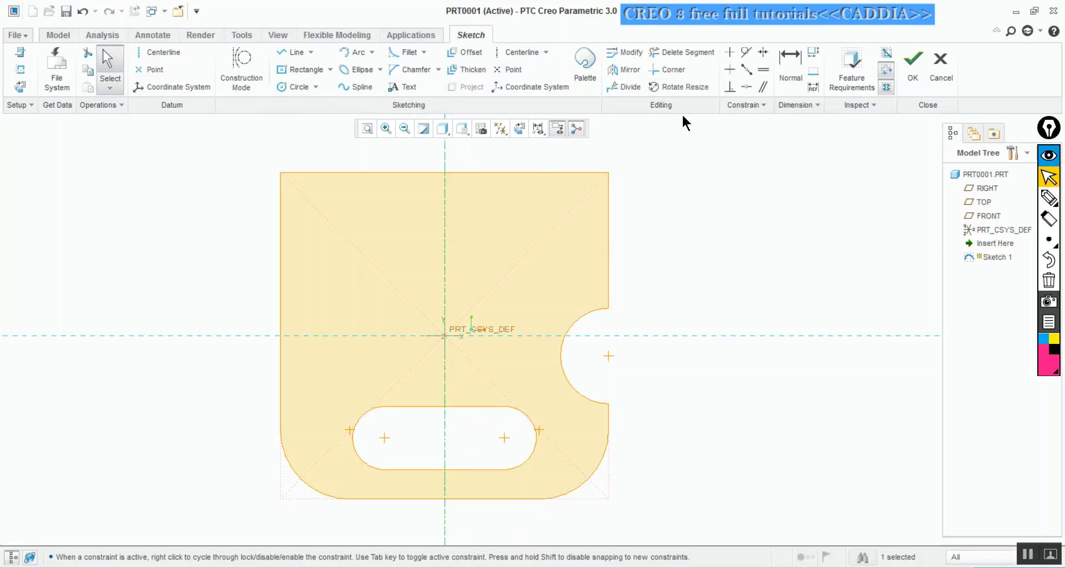
click(667, 304)
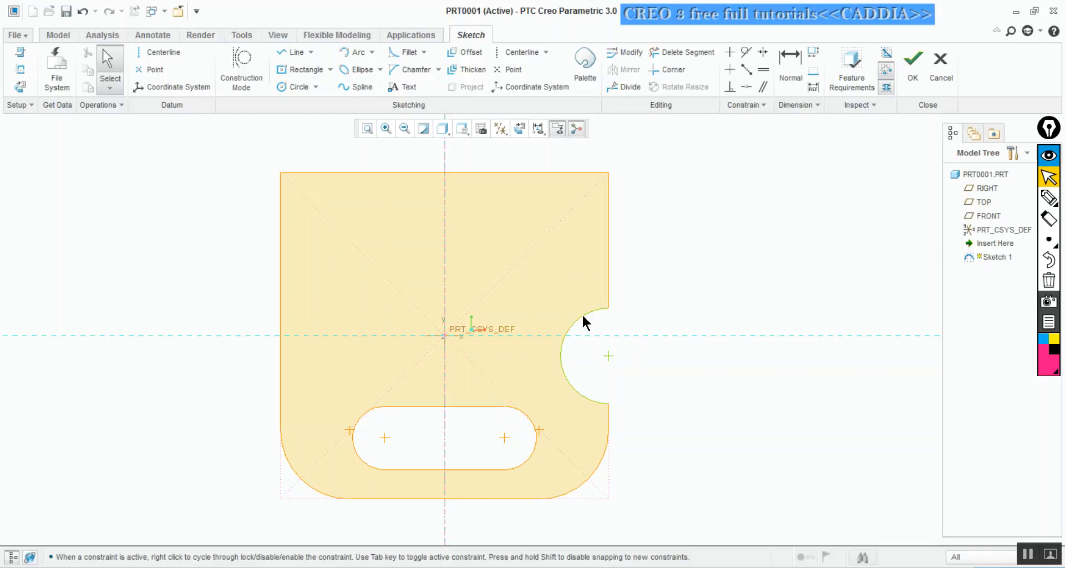
Step: Select the notch arc, and number the arc 1 and the vertical centerline 2 with the annotation pen
click(585, 322)
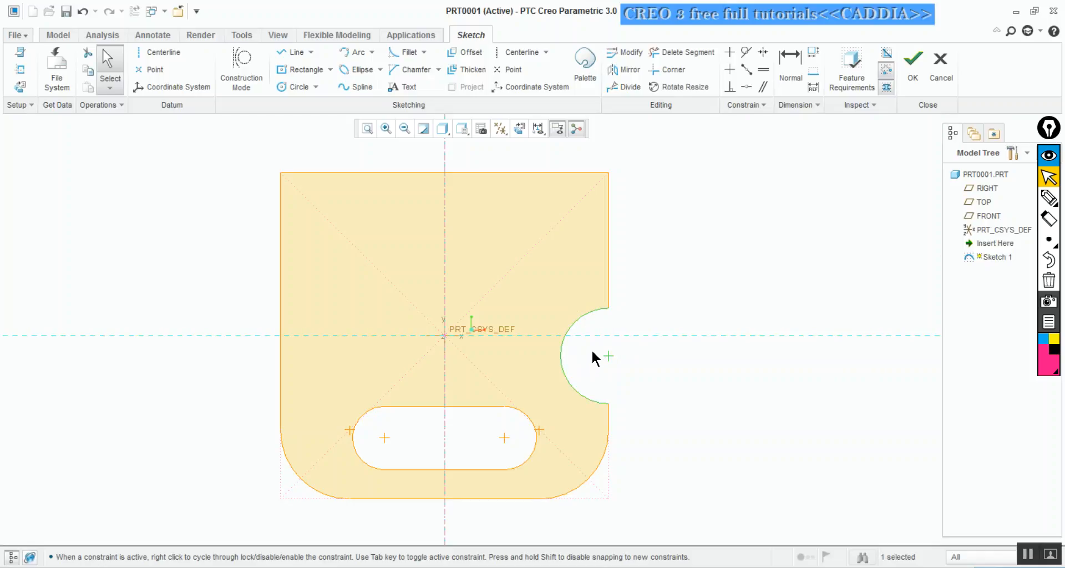
key(ctrl+shift+3)
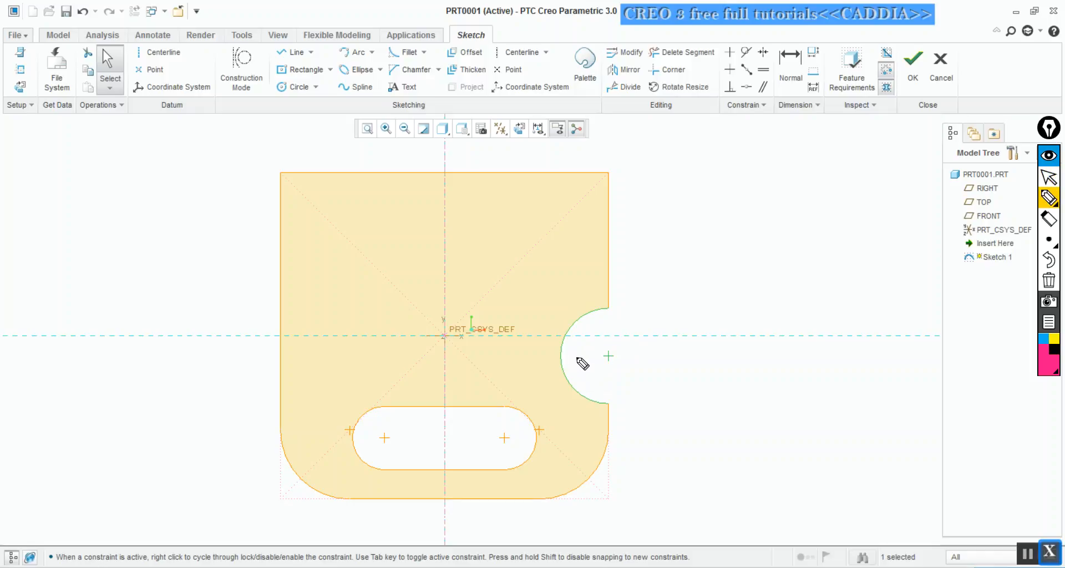
drag(572, 357, 580, 374)
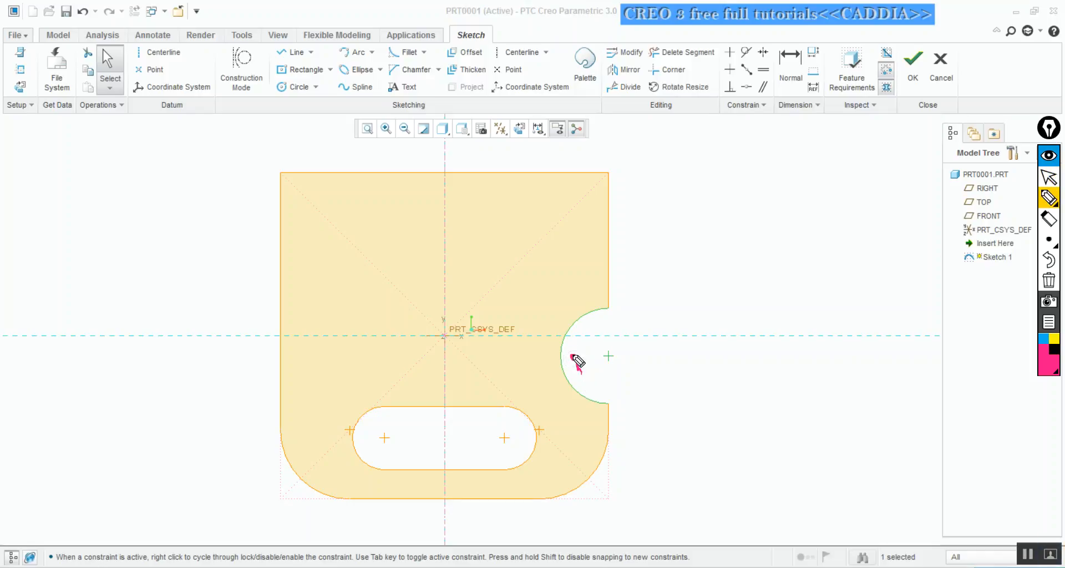
mouse_move(442, 261)
mouse_down()
mouse_move(456, 275)
mouse_move(447, 256)
mouse_up()
key(ctrl+shift+1)
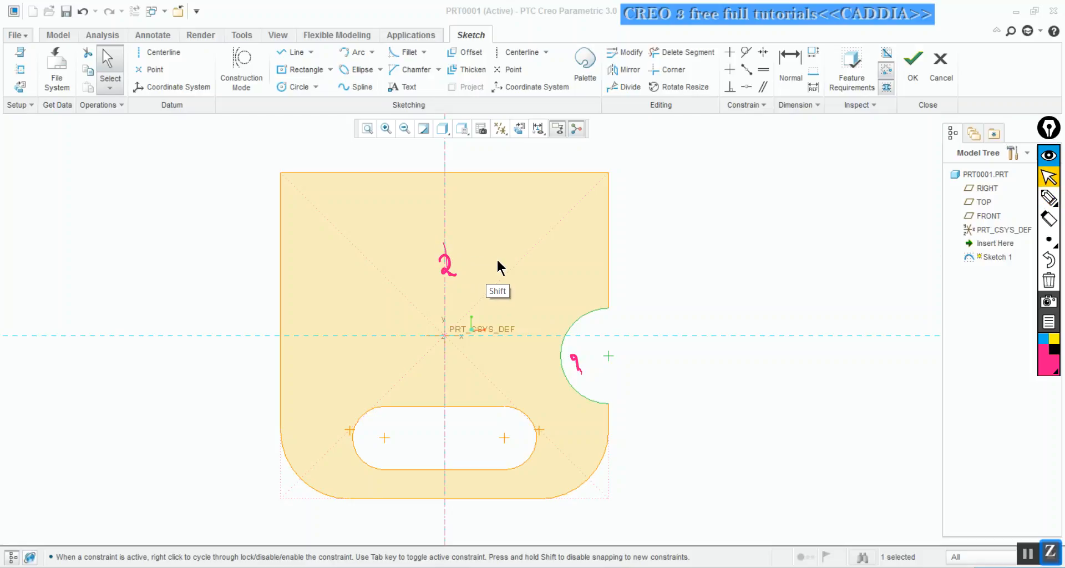
Step: Try to mirror the notch arc about the vertical centerline and undo the attempt
click(625, 87)
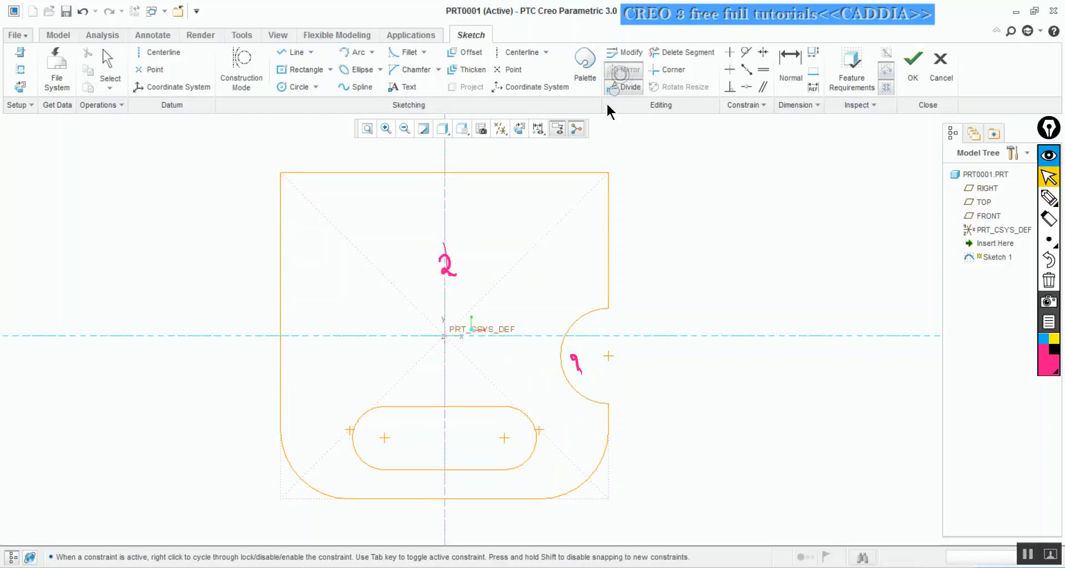
middle_click(445, 224)
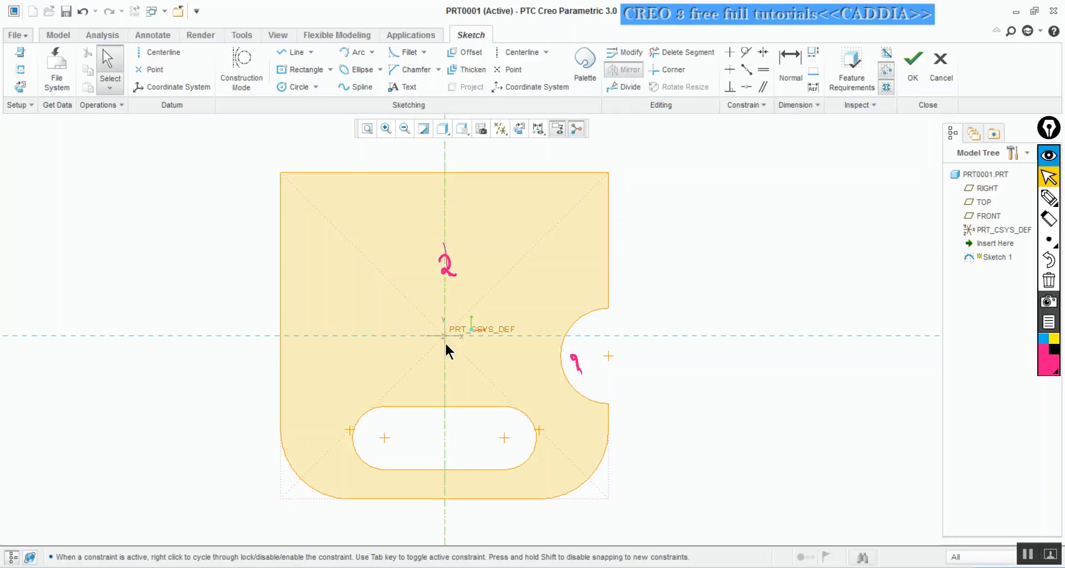
click(446, 371)
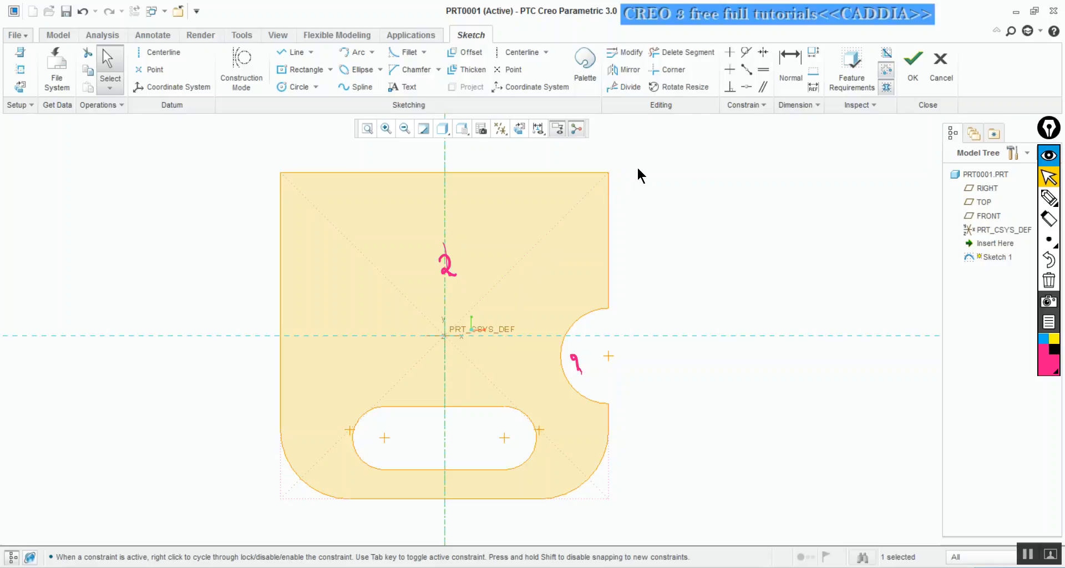
key(ctrl+shift+z)
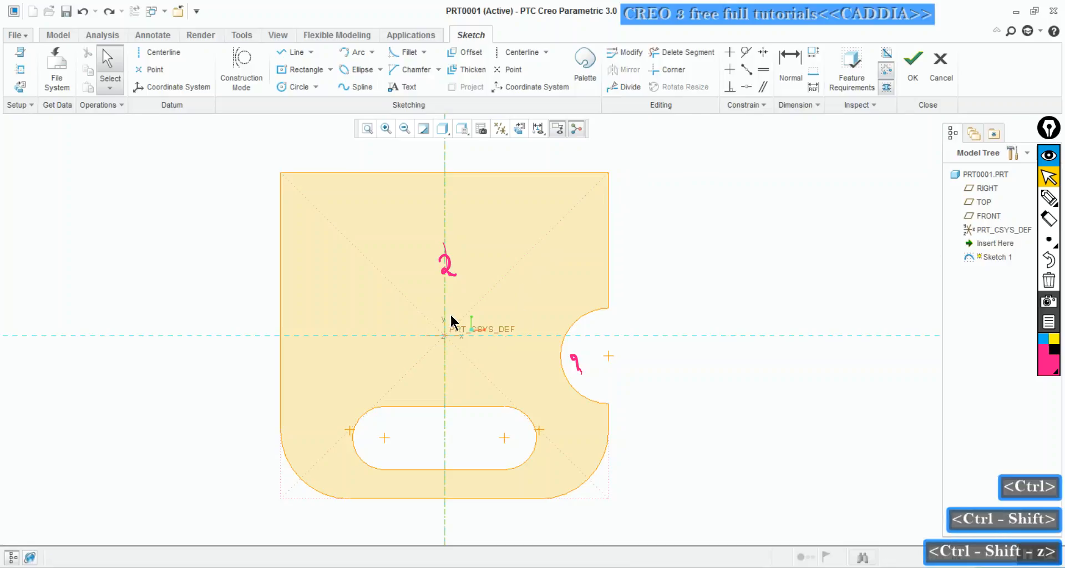
Step: Mirror the semicircular notch arc about the vertical centerline onto the plate's opposite edge
click(583, 317)
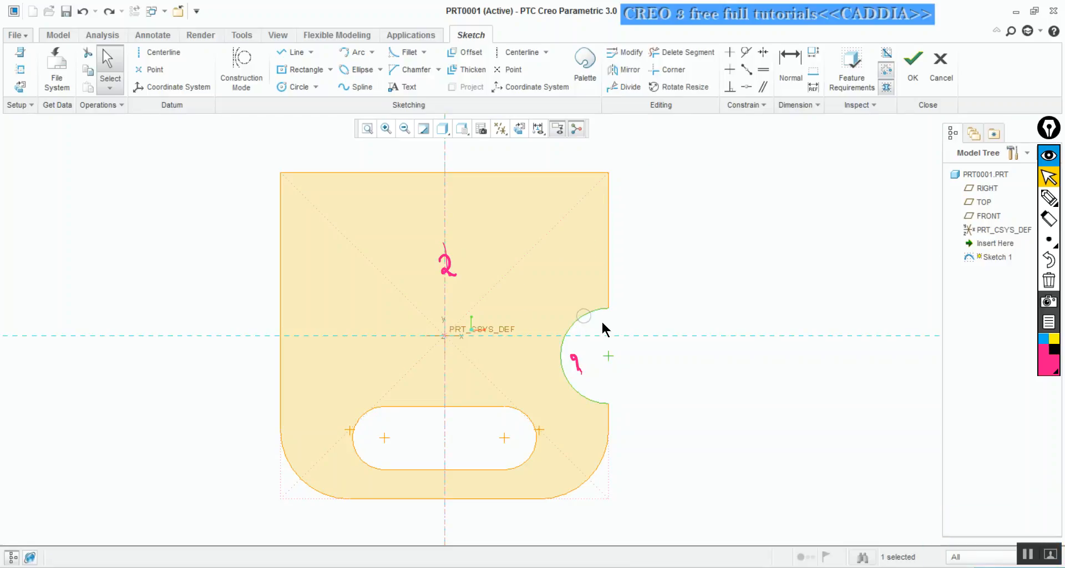
click(630, 71)
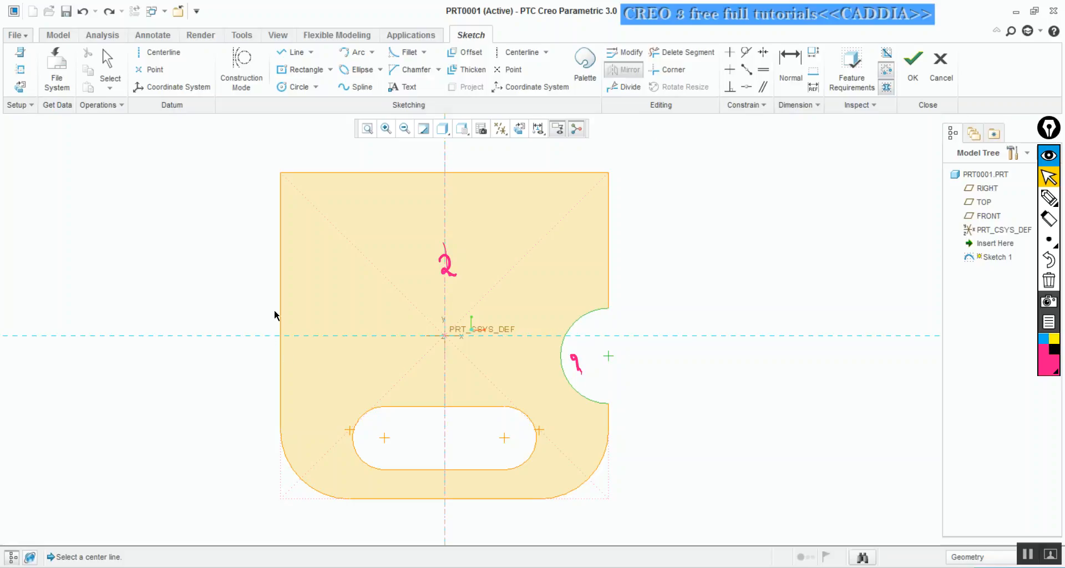
click(444, 200)
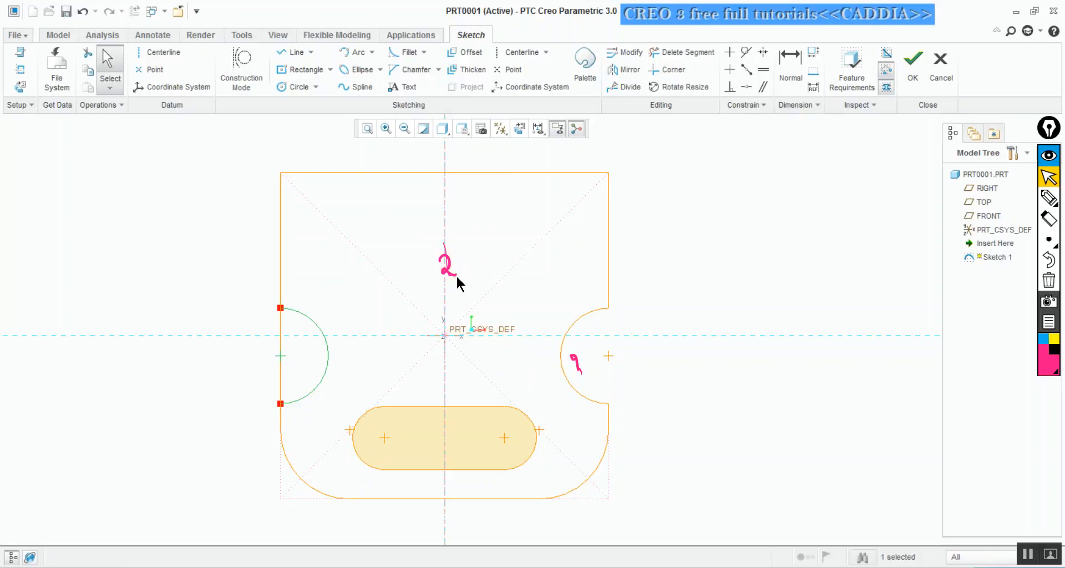
Step: Trim away the plate edge segment spanning the mirrored notch and clear the pen markings
click(656, 55)
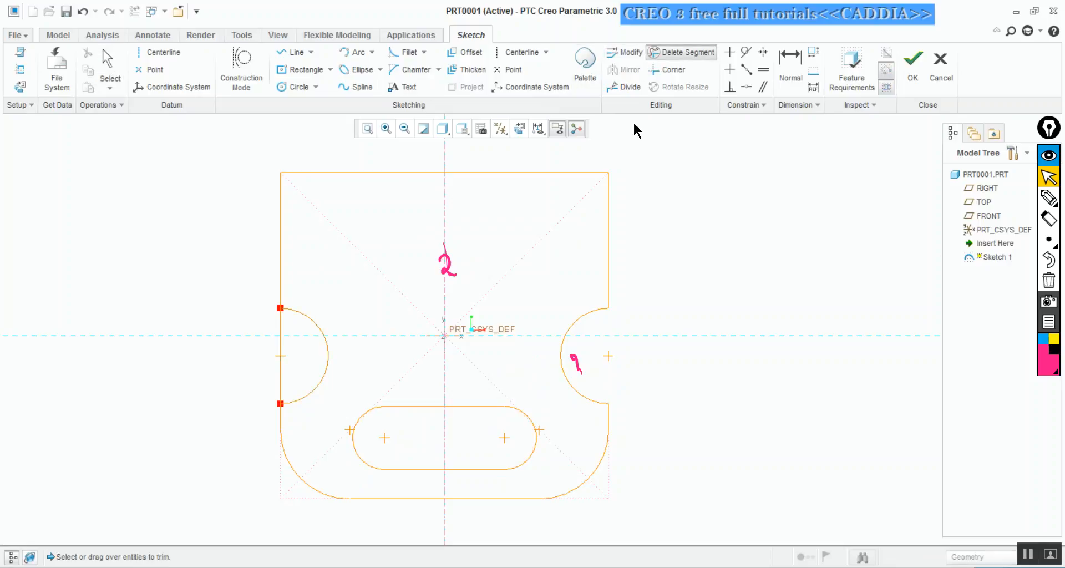
mouse_move(253, 321)
mouse_down()
mouse_move(279, 328)
mouse_move(268, 367)
mouse_up()
key(c)
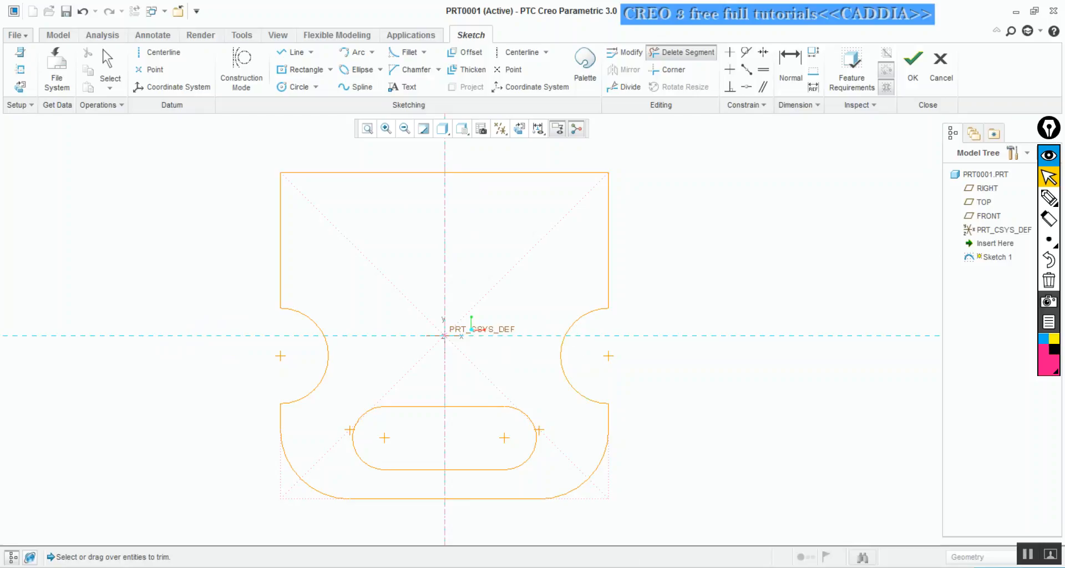
Step: Check the reference drawing and draw a circle about 2.8 in diameter on the vertical centerline in the plate's upper half
click(620, 567)
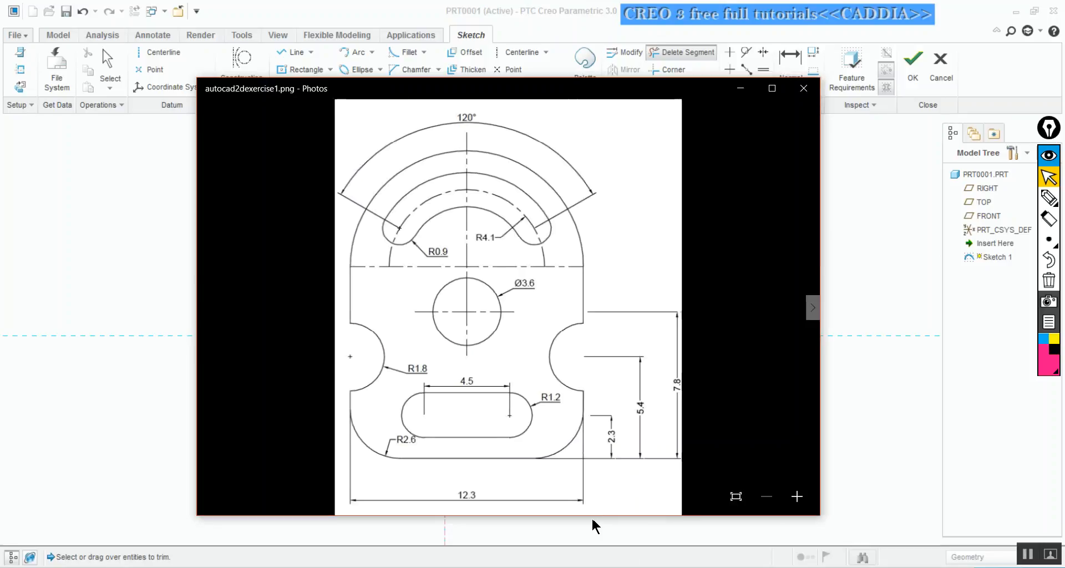
click(161, 255)
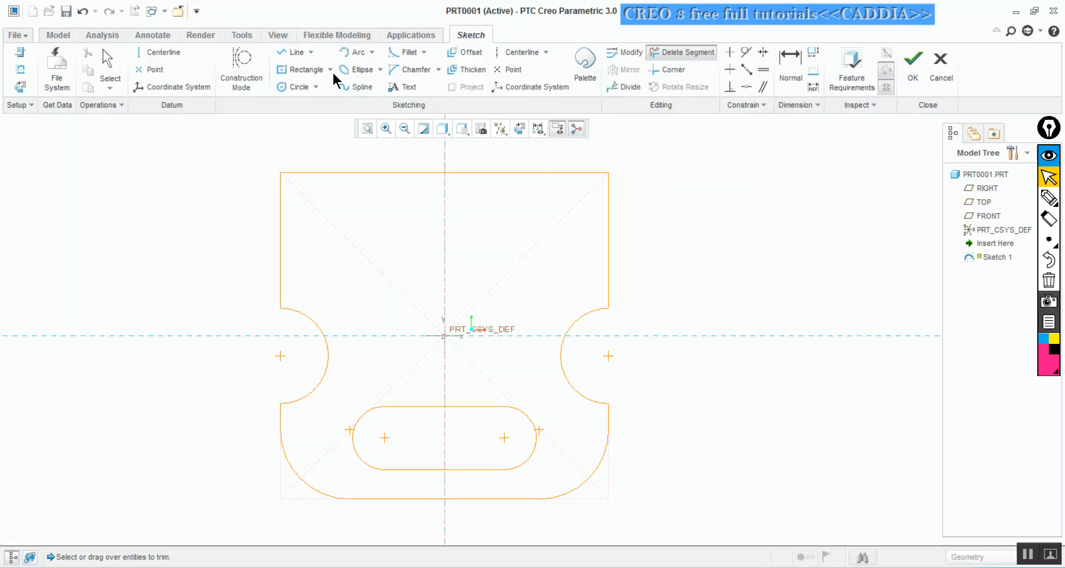
click(299, 87)
click(444, 234)
click(478, 221)
click(111, 64)
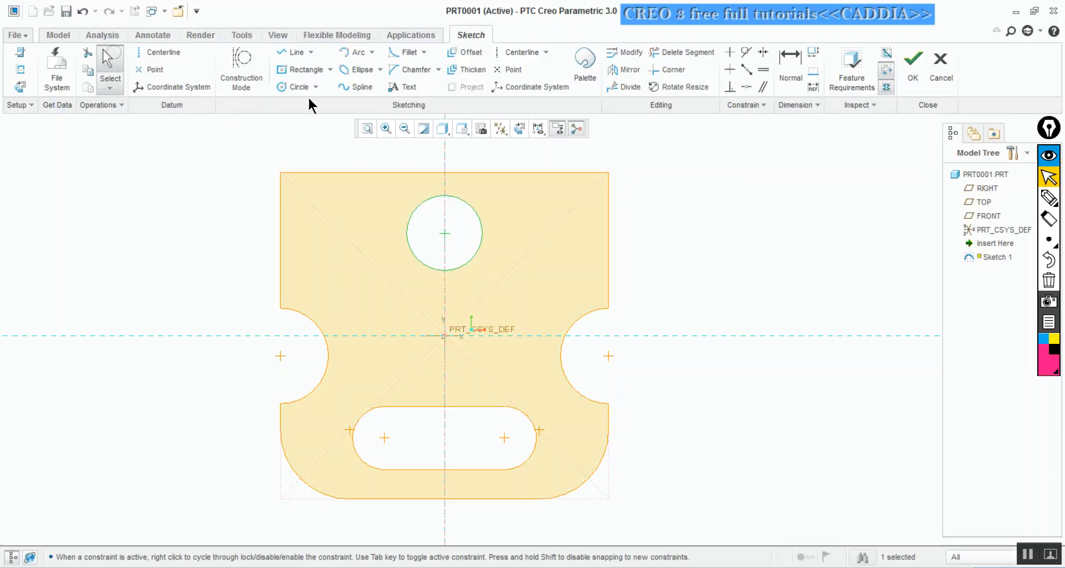
Step: Reorient the sketch to the 2D view and turn on the display of sketch dimensions
click(520, 129)
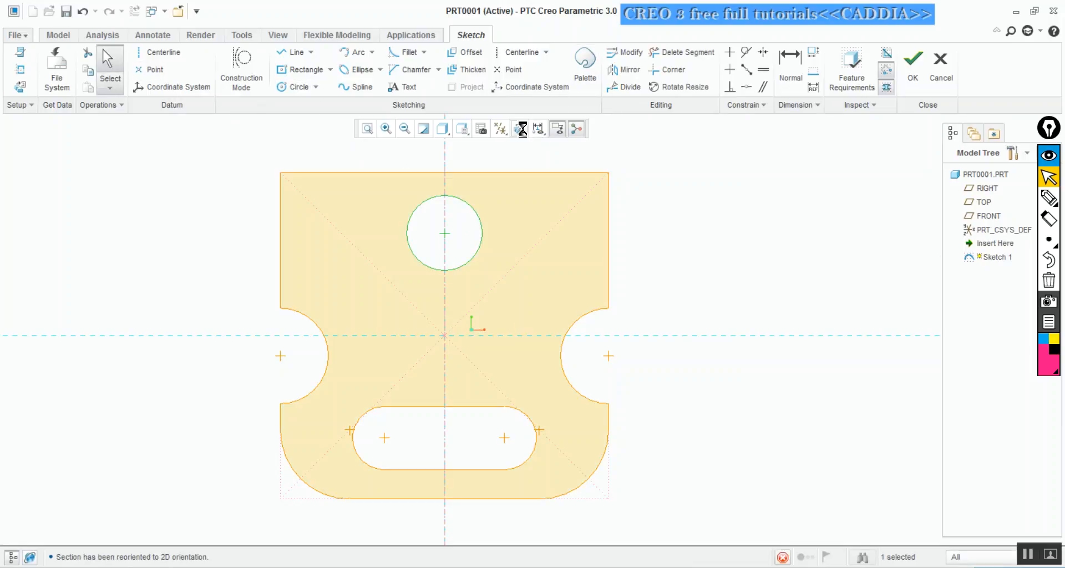
click(538, 129)
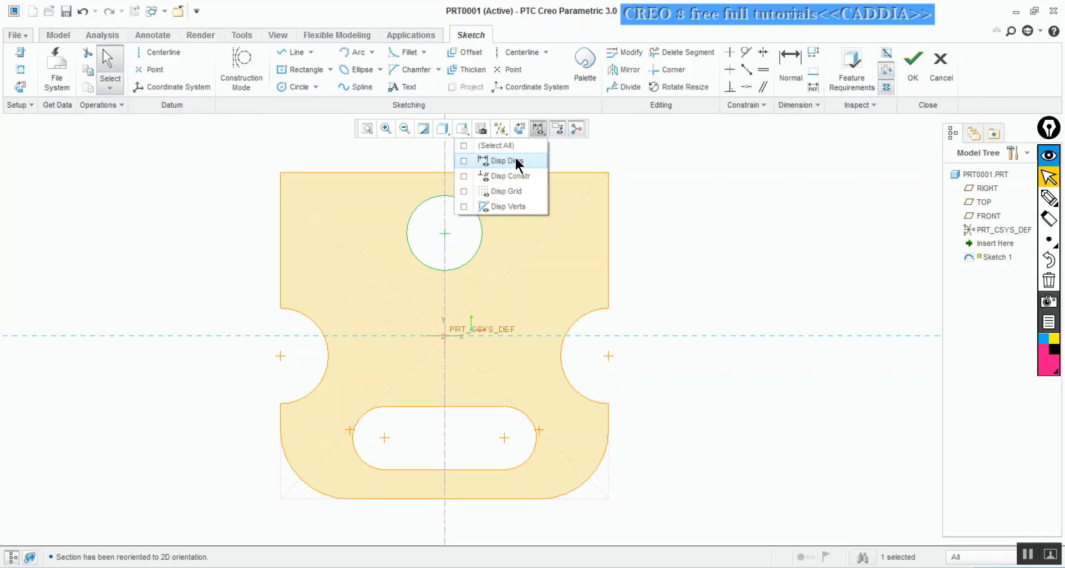
click(525, 161)
click(657, 154)
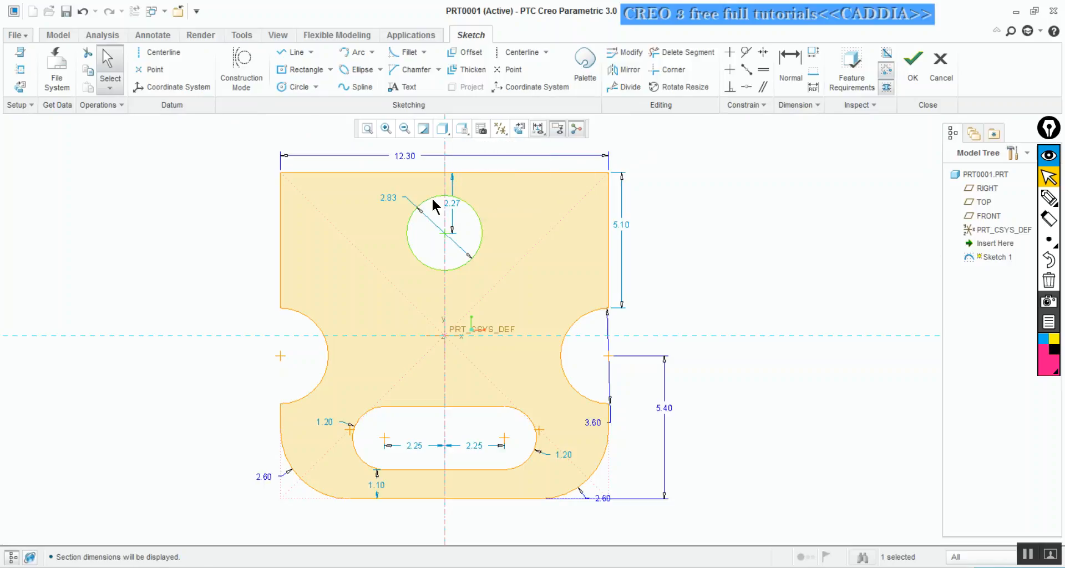
Step: Set the upper circle's diameter to 3.6
double_click(389, 199)
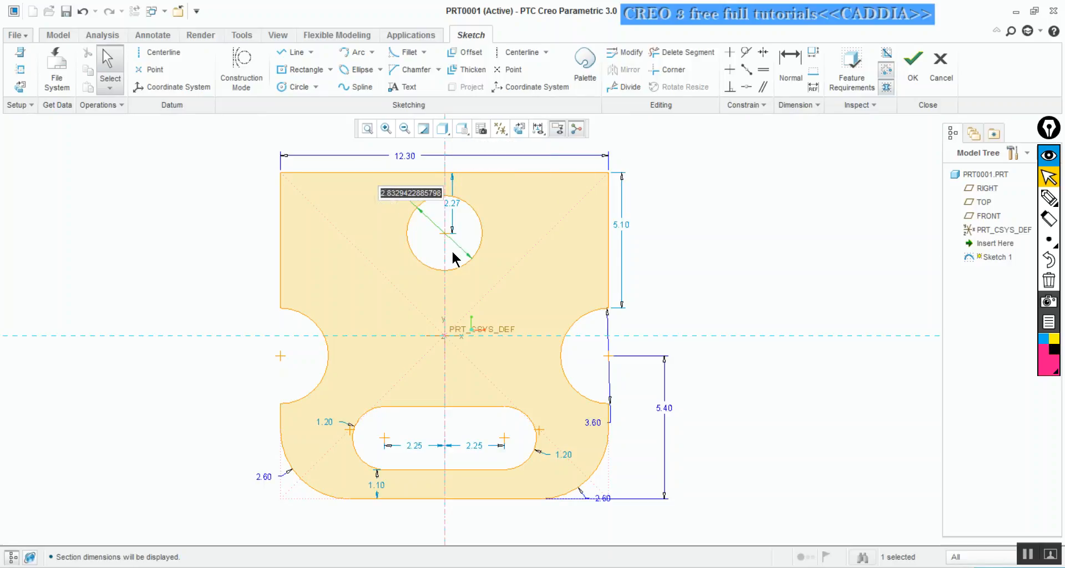
text(3.6)
key(Return)
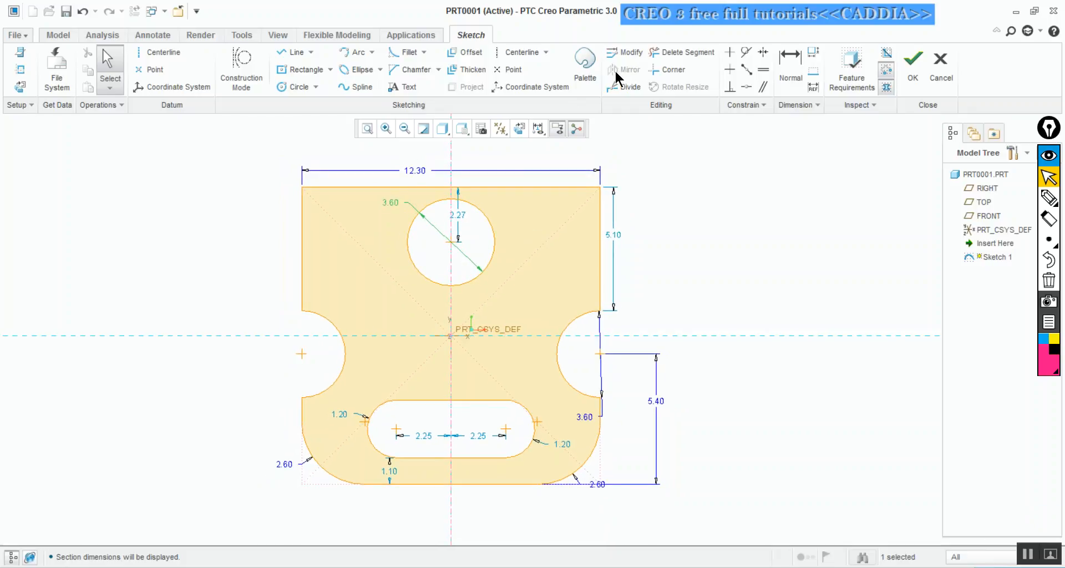
Step: Dimension the circle's center 7.8 above the plate's bottom edge
click(795, 70)
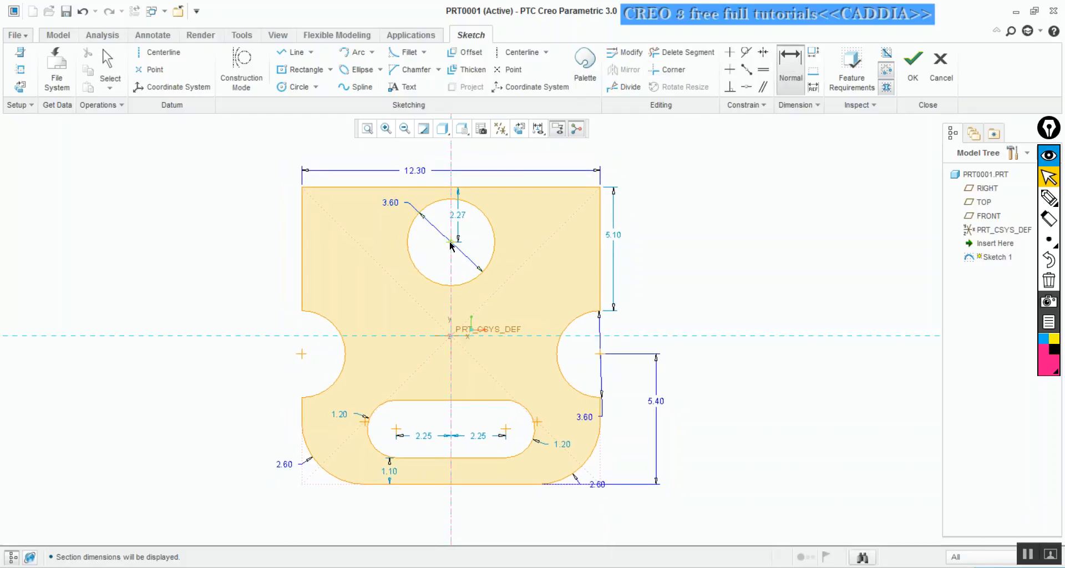
click(450, 243)
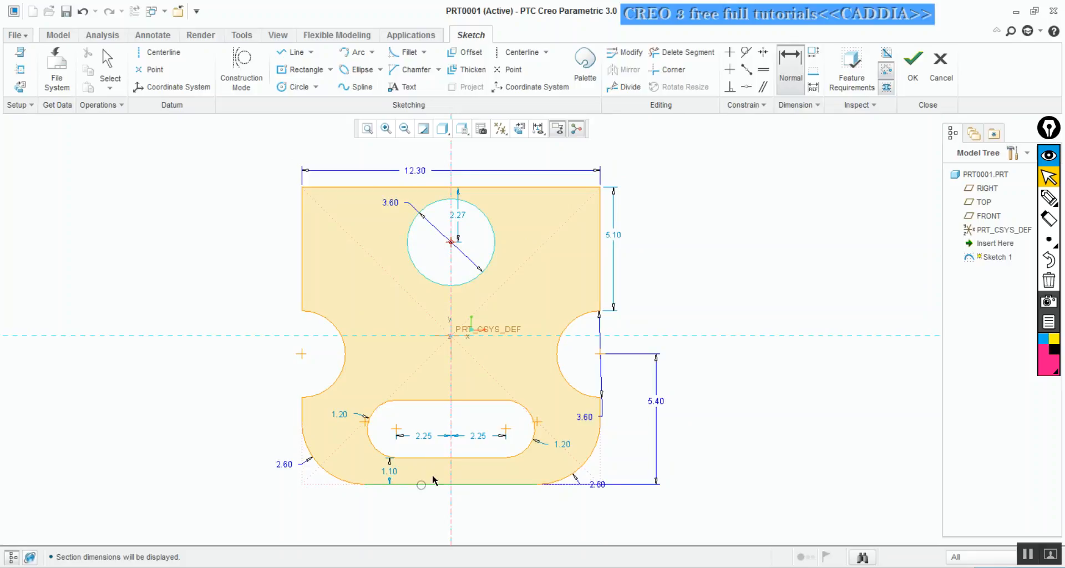
middle_click(686, 284)
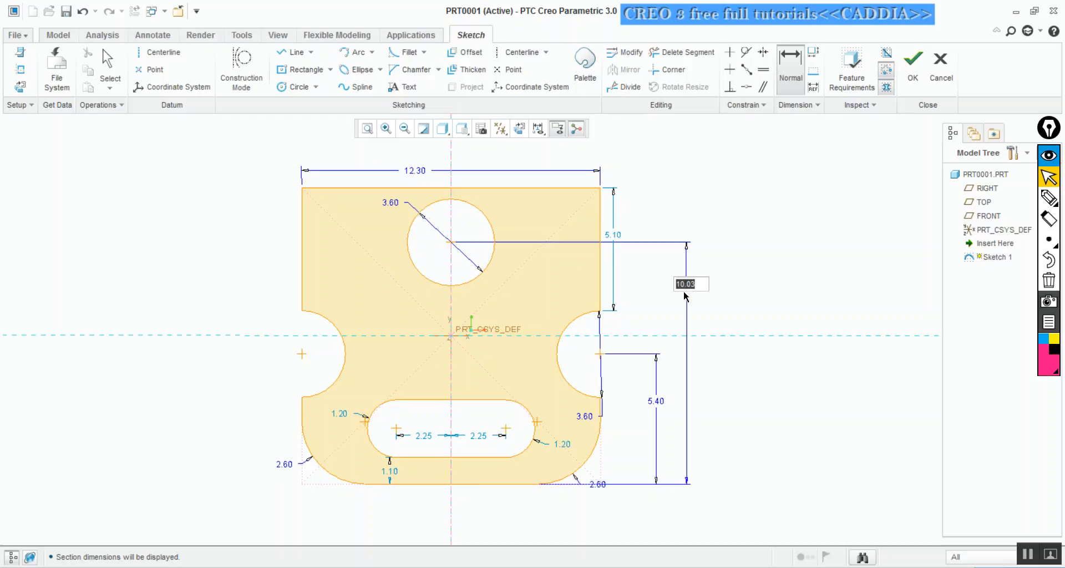
text(7.8)
key(Return)
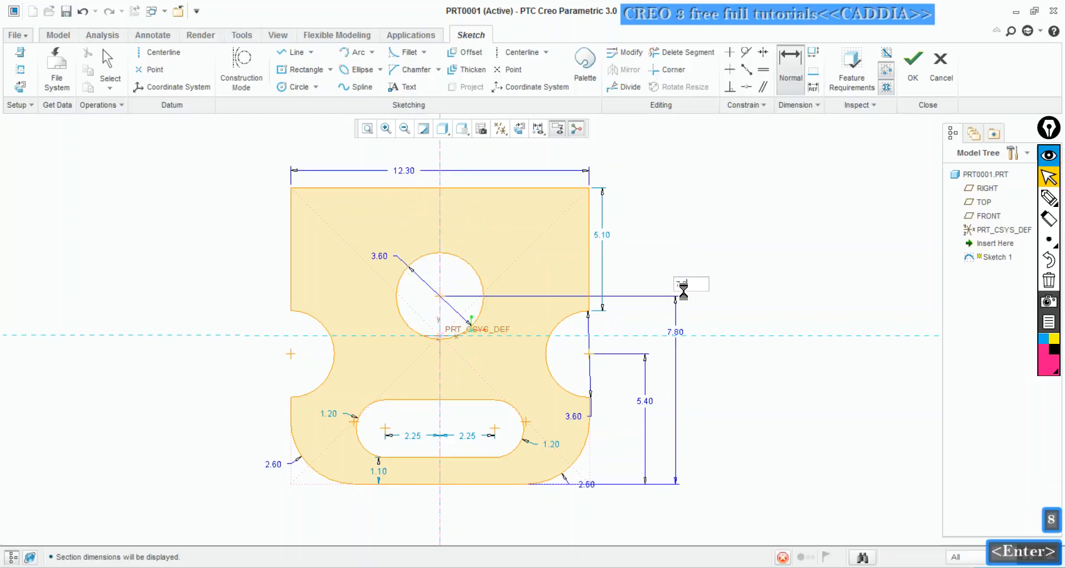
Step: Check the reference drawing and draw a circle centered on the plate's top edge midpoint, passing through both upper corners
click(629, 567)
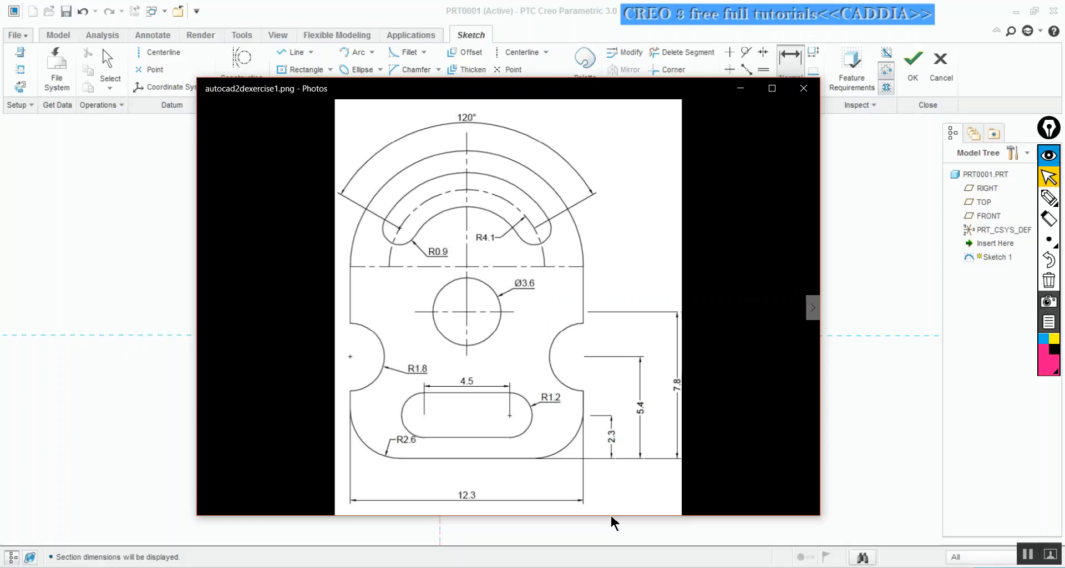
click(152, 237)
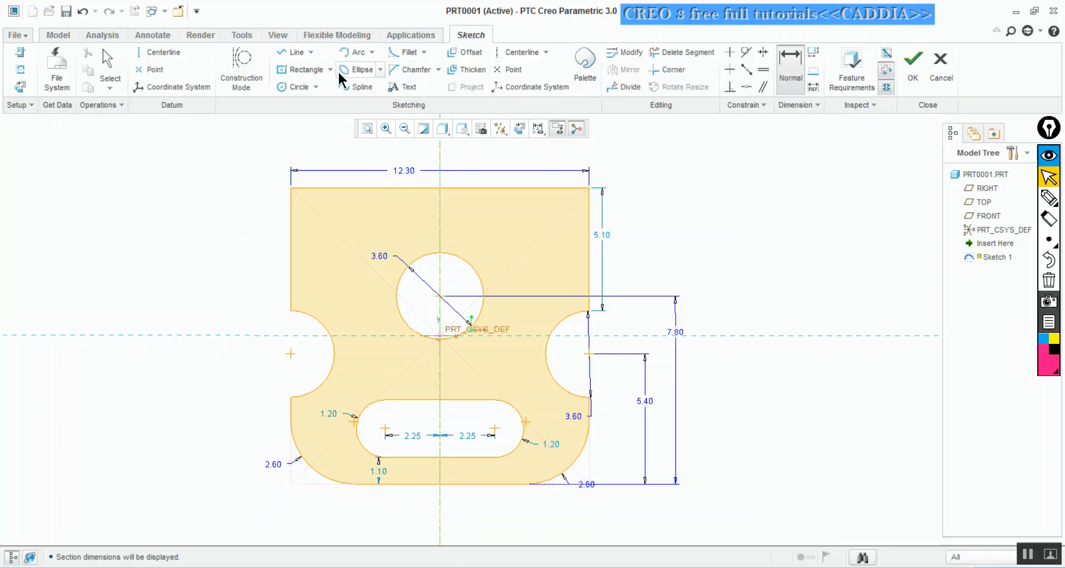
click(302, 87)
click(440, 188)
click(588, 208)
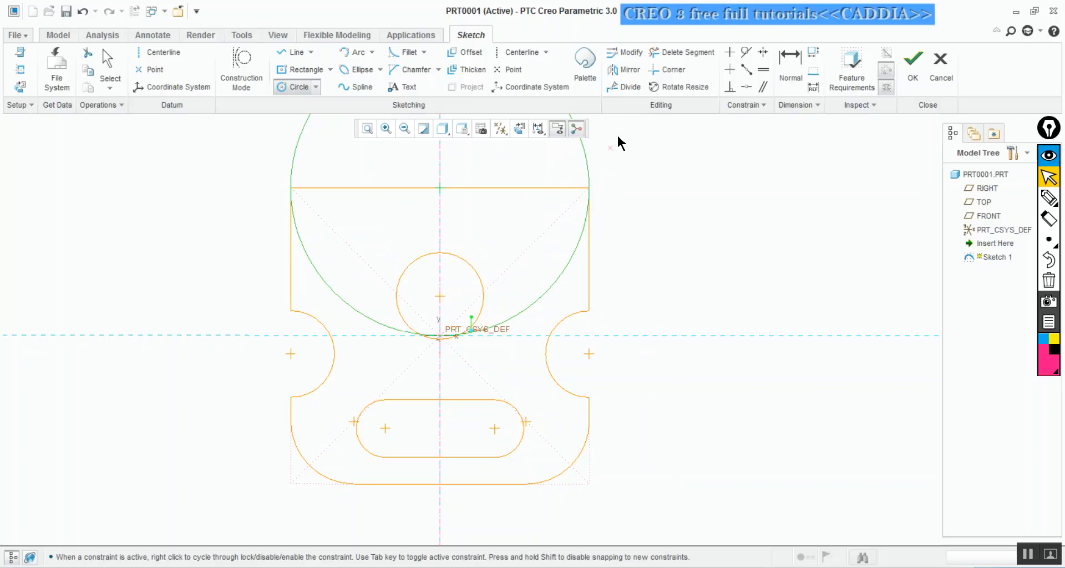
Step: Trim the large circle's lower arcs on both sides of the central hole and the plate's straight top edge
click(686, 54)
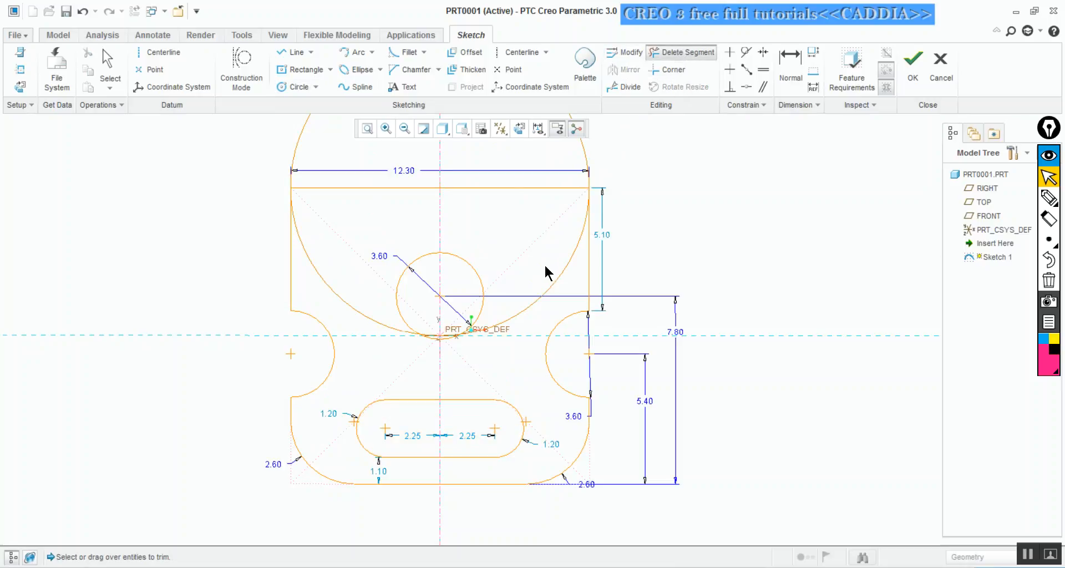
drag(549, 236, 563, 295)
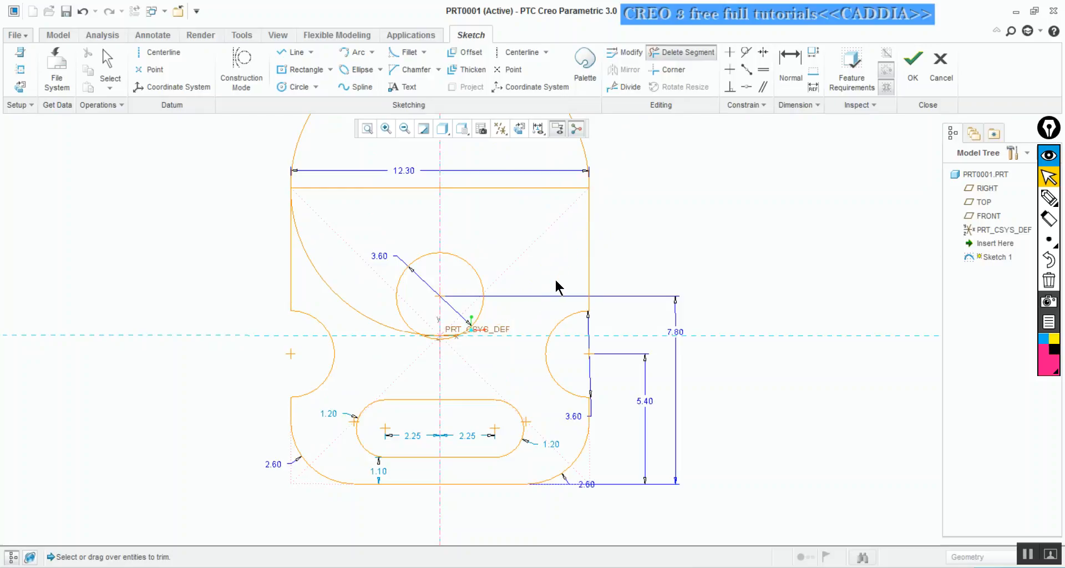
drag(366, 268, 368, 330)
click(478, 189)
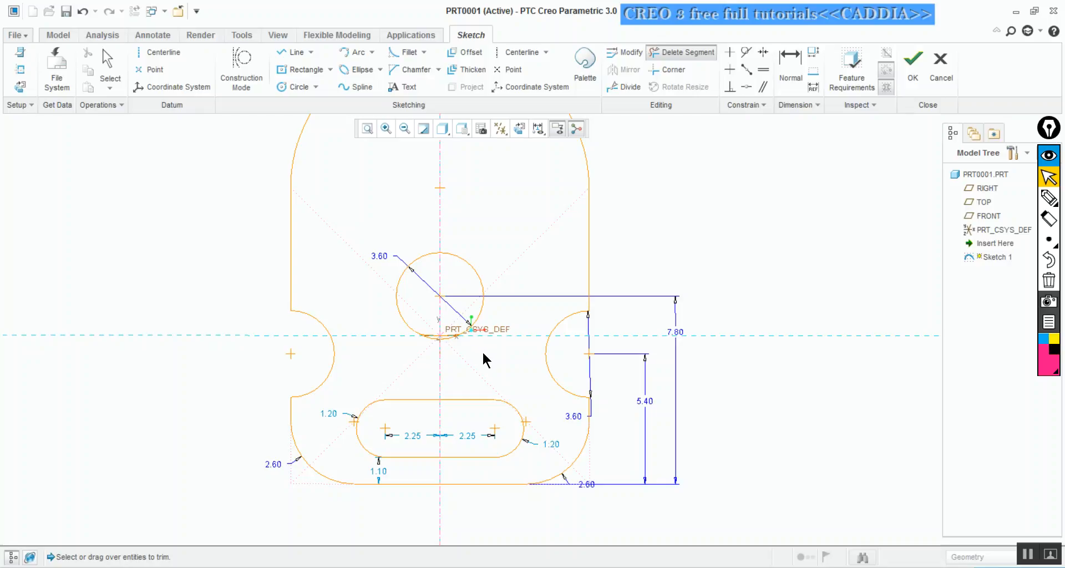
Step: Trim the leftover piece of the large circle inside the bottom of the 3.6 diameter hole
click(386, 129)
mouse_move(420, 317)
mouse_down()
mouse_move(484, 367)
mouse_move(478, 355)
mouse_up()
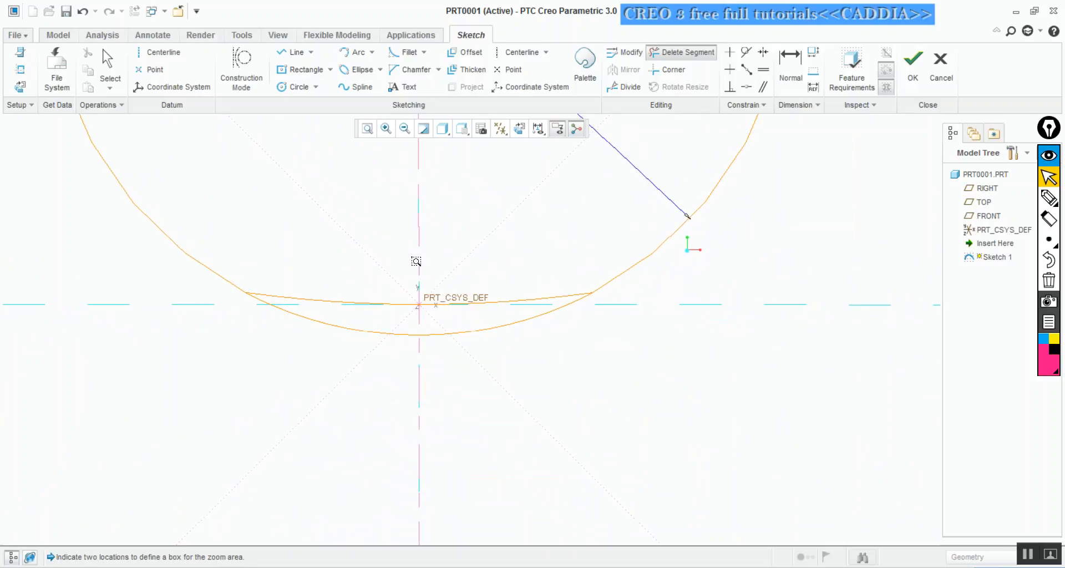
key(Escape)
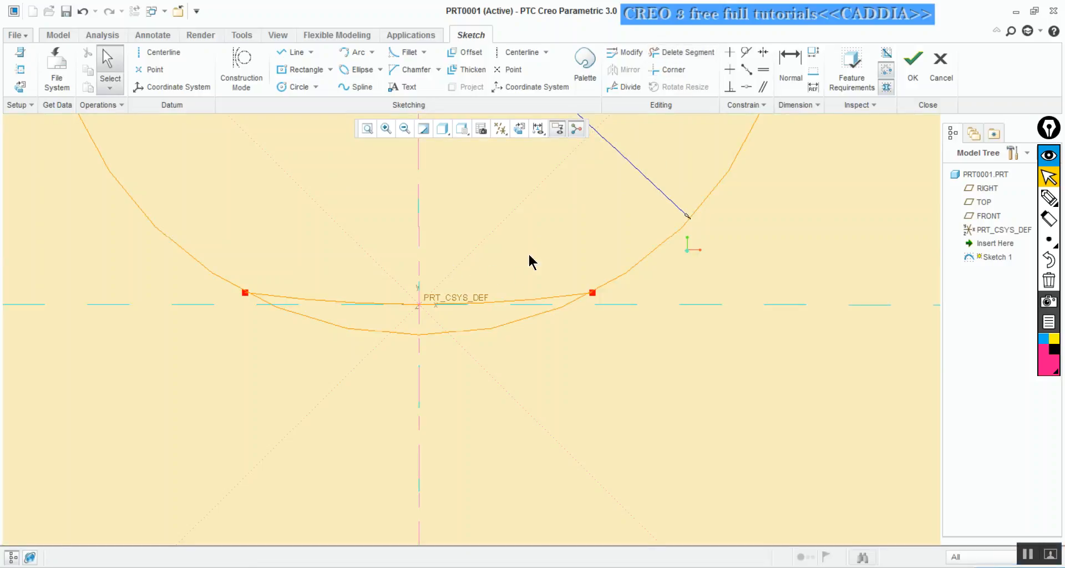
click(676, 53)
mouse_move(497, 277)
mouse_down()
mouse_move(475, 311)
mouse_move(406, 314)
mouse_move(347, 290)
mouse_up()
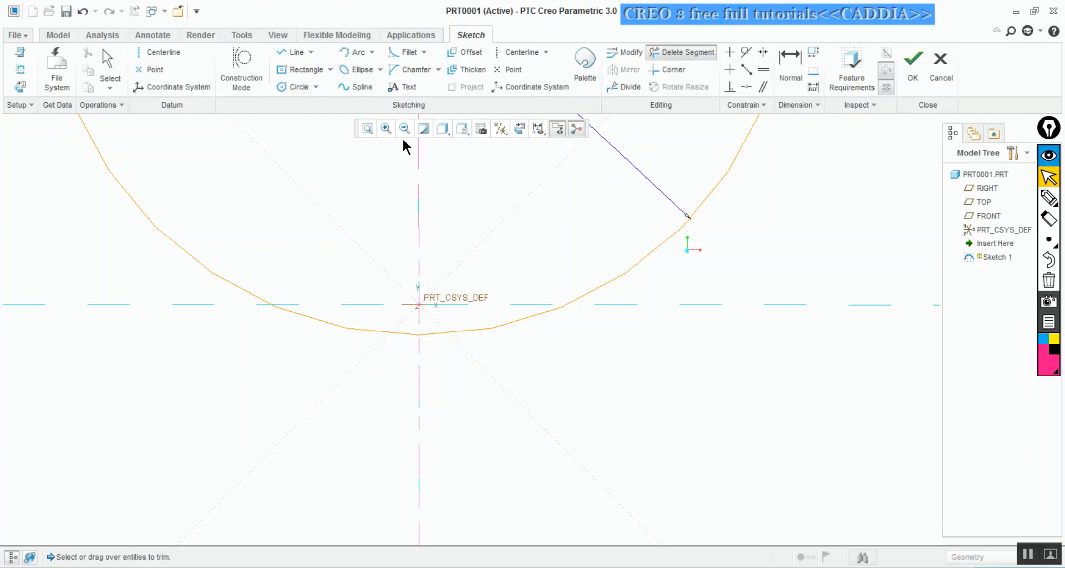
click(367, 128)
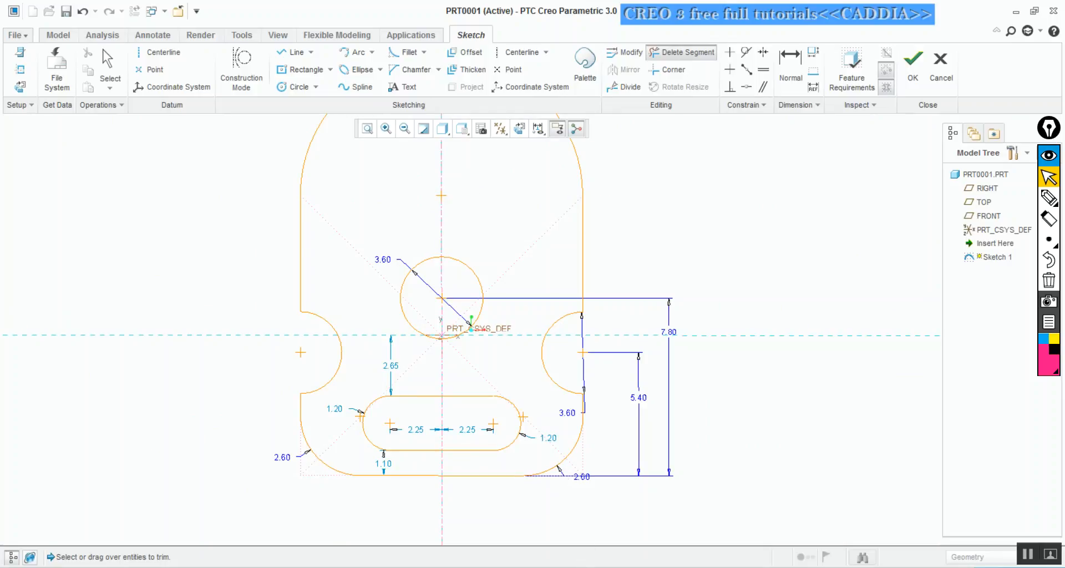
Step: Check the reference drawing and draw a center-and-ends arc of about 2.84 radius, concentric with the rounded top and symmetric about the centerline
click(598, 567)
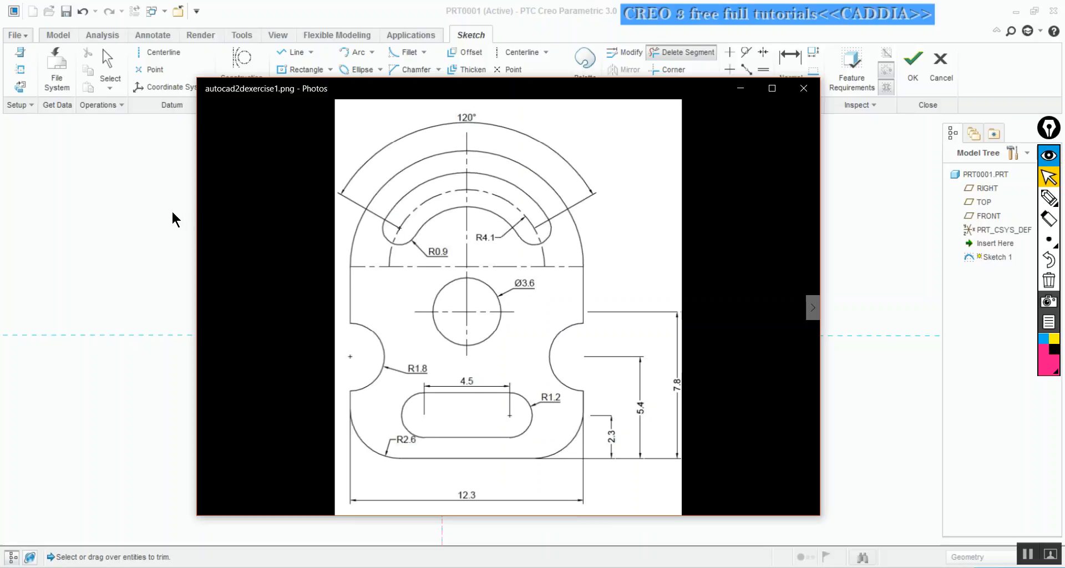
click(189, 228)
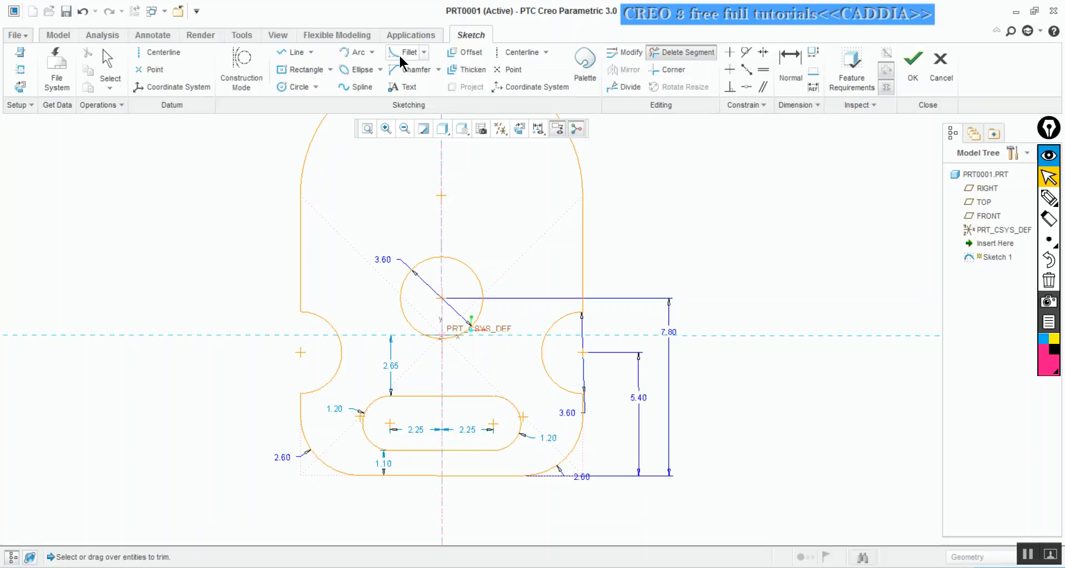
click(370, 54)
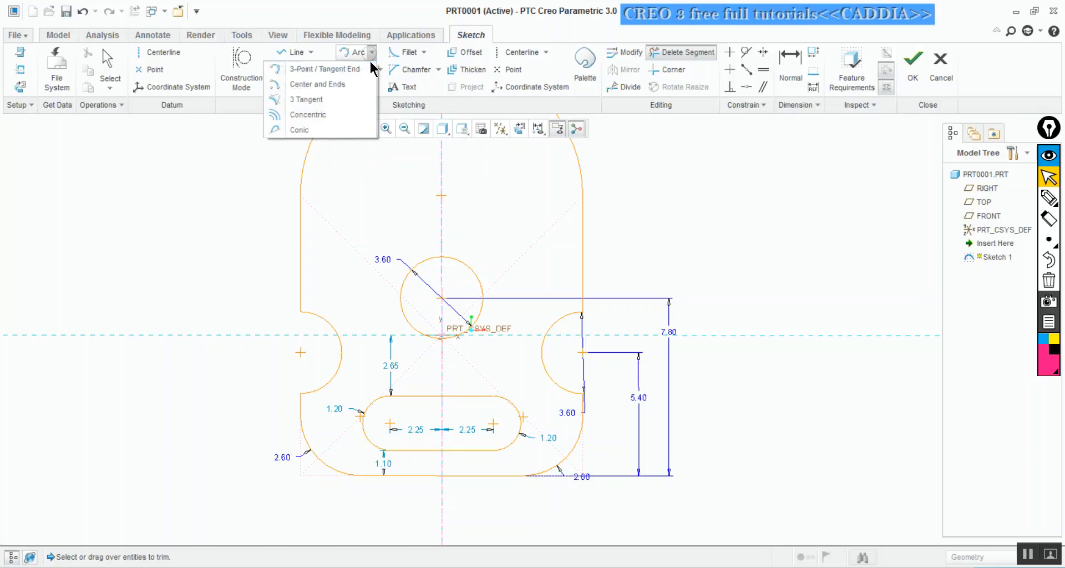
click(327, 84)
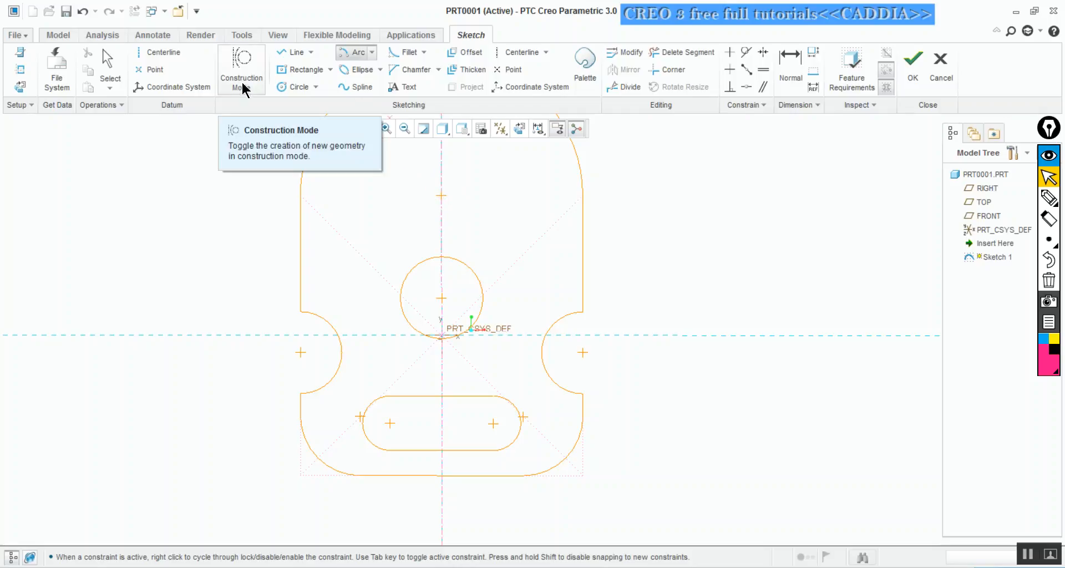
click(442, 195)
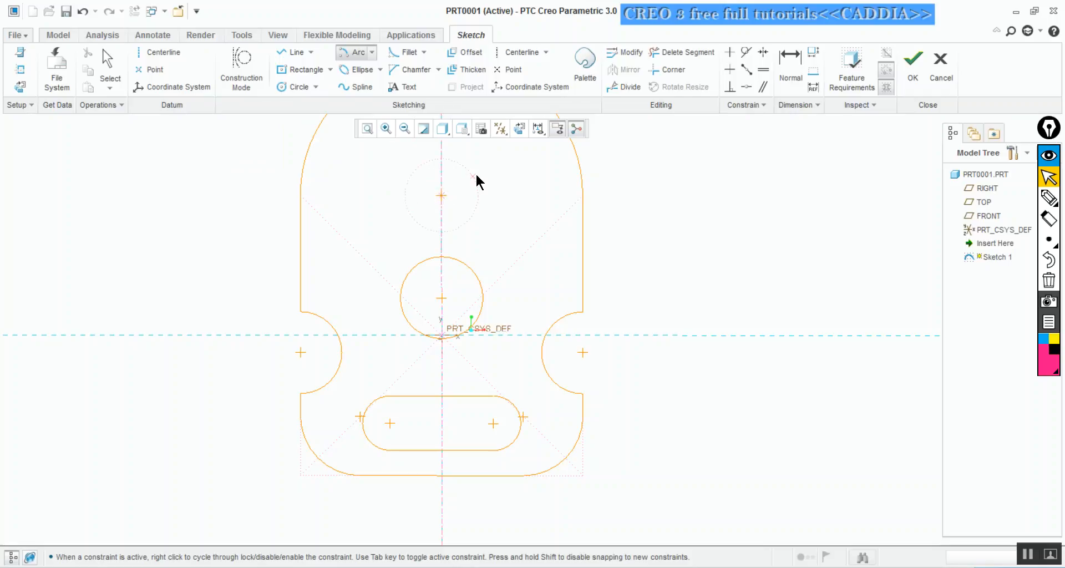
click(499, 165)
click(400, 167)
click(110, 66)
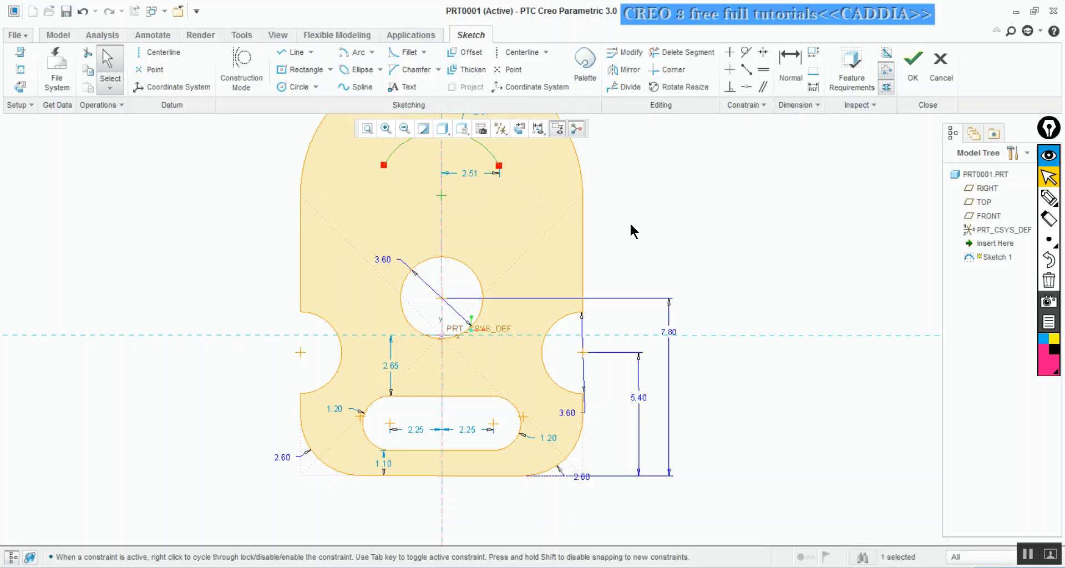
Step: Check the reference drawing and set the inner arc's radius to 4.1
shift+middle_drag(592, 147, 590, 304)
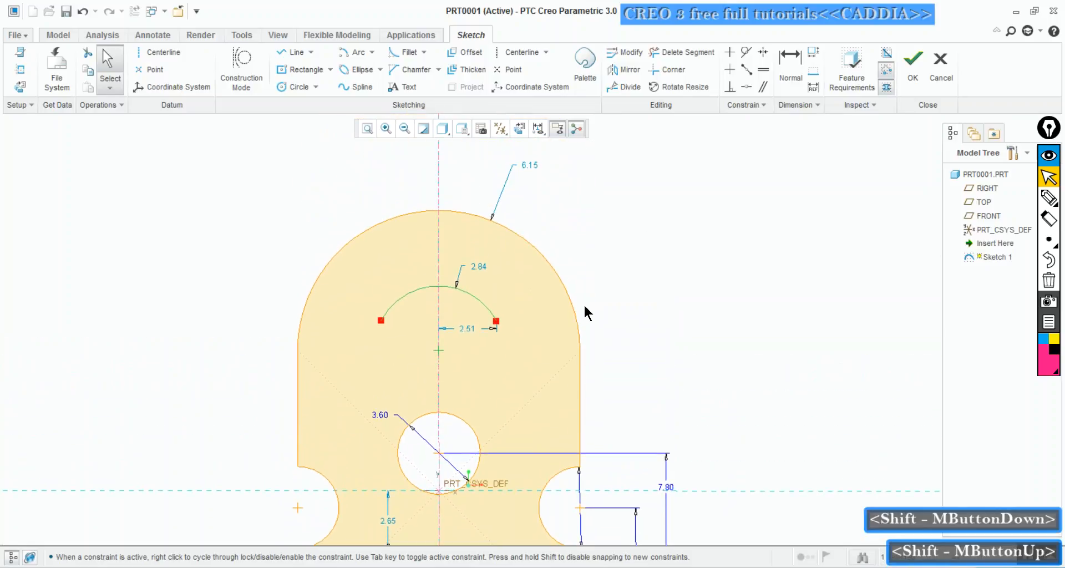
click(477, 271)
double_click(477, 271)
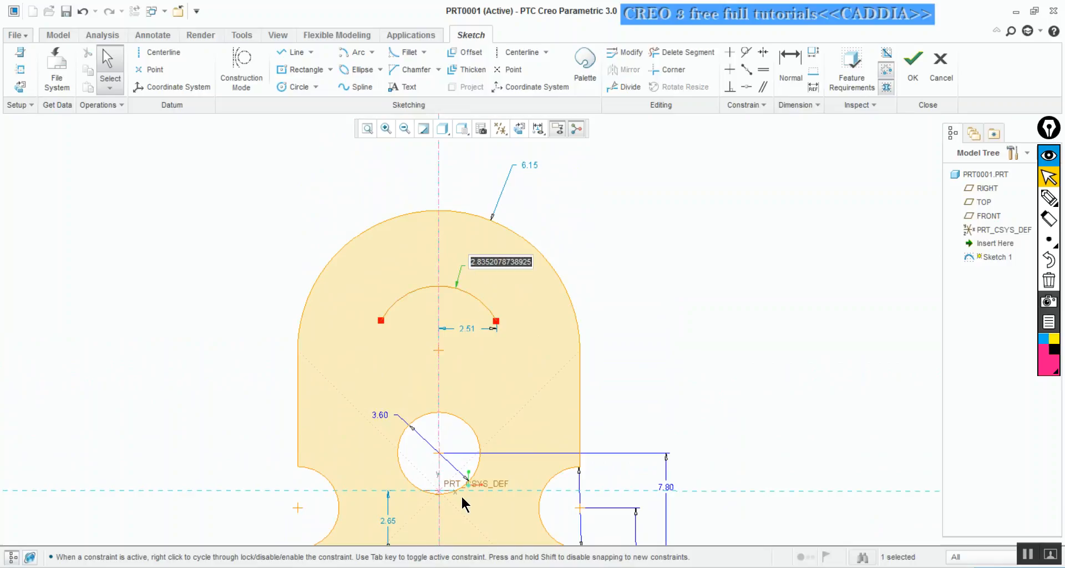
key(alt+Tab)
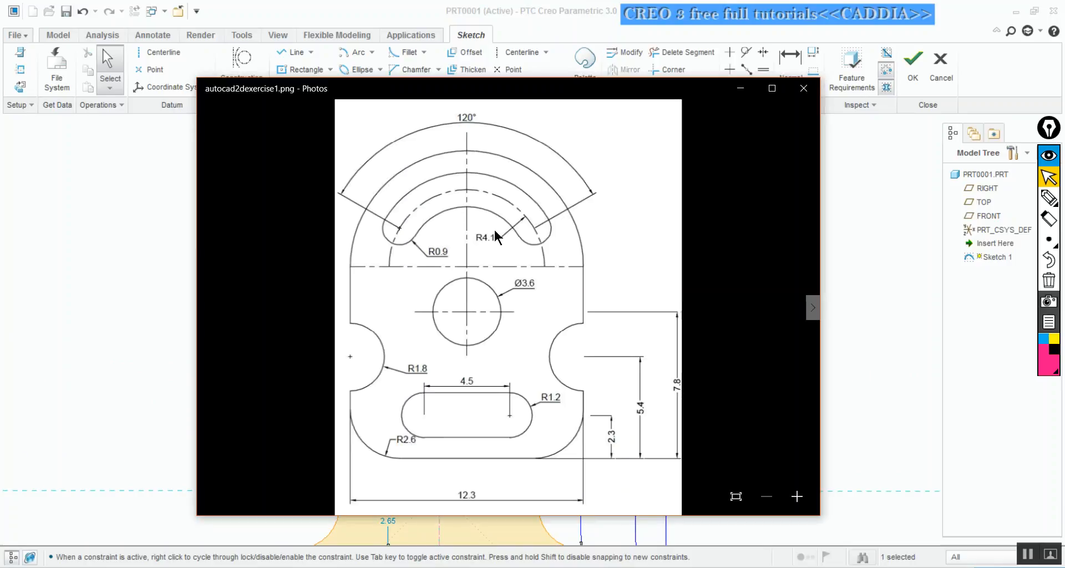
click(155, 279)
double_click(479, 265)
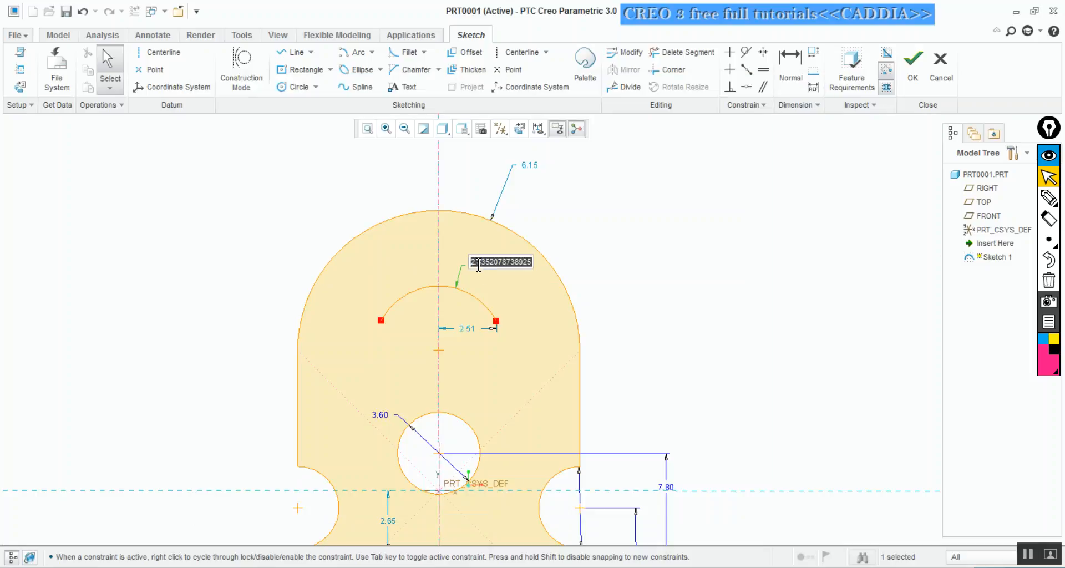
text(4.1)
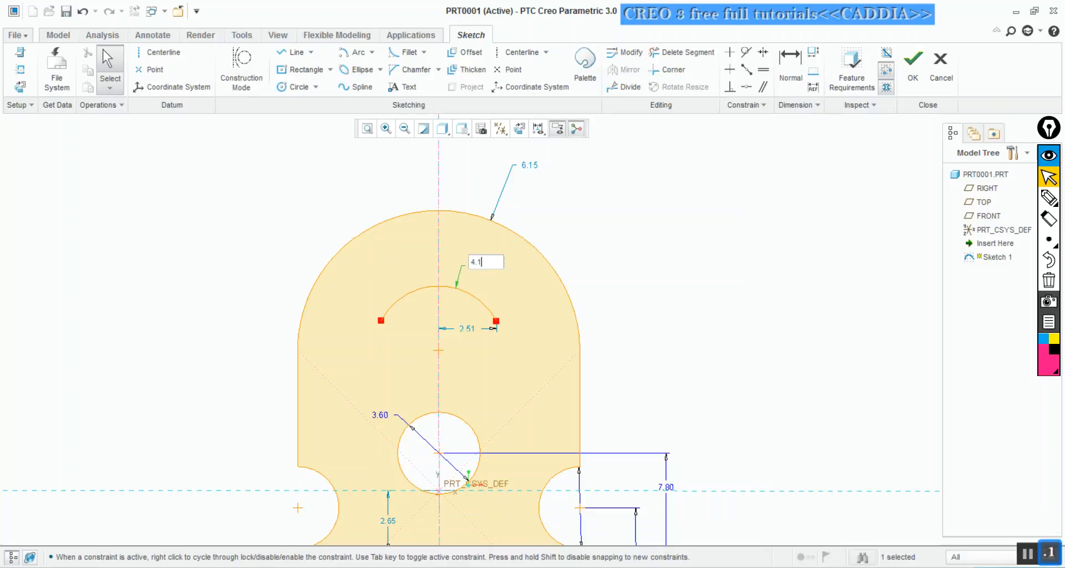
key(Return)
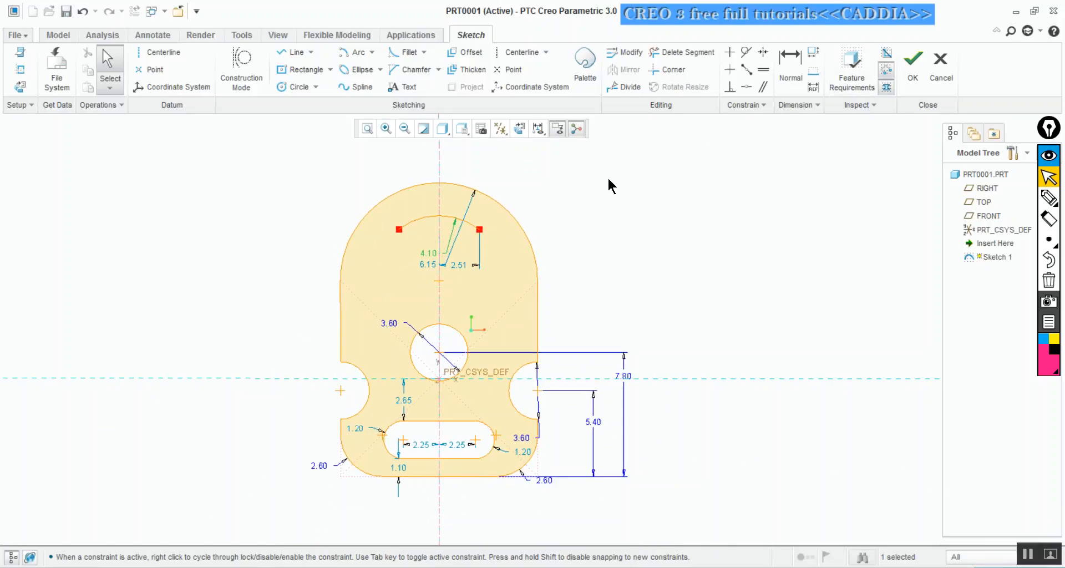
Step: Check the reference drawing and draw two lines joining the inner arc's center to each of its endpoints
key(alt+Tab)
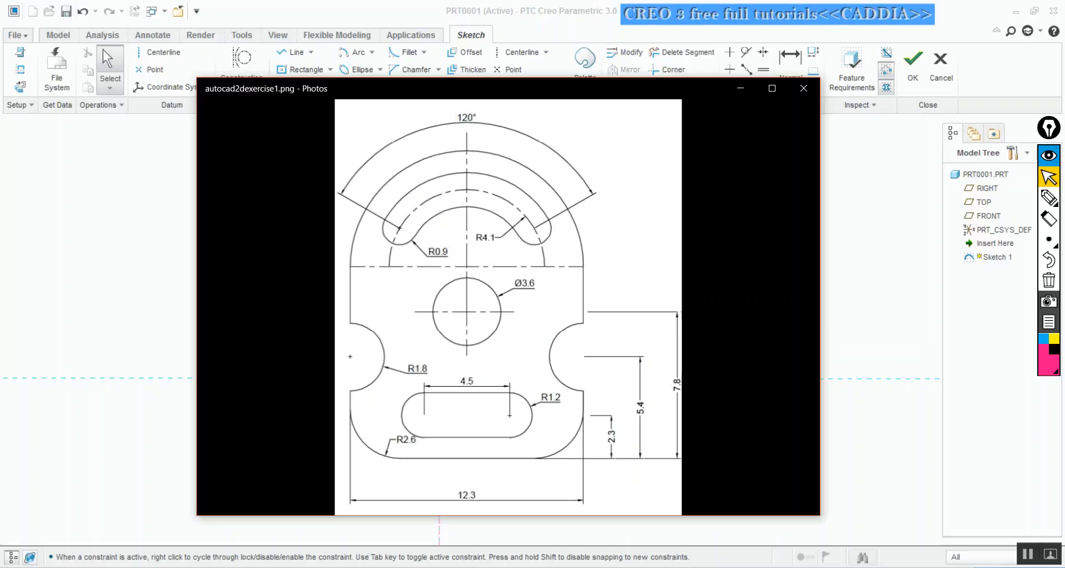
key(alt+Tab)
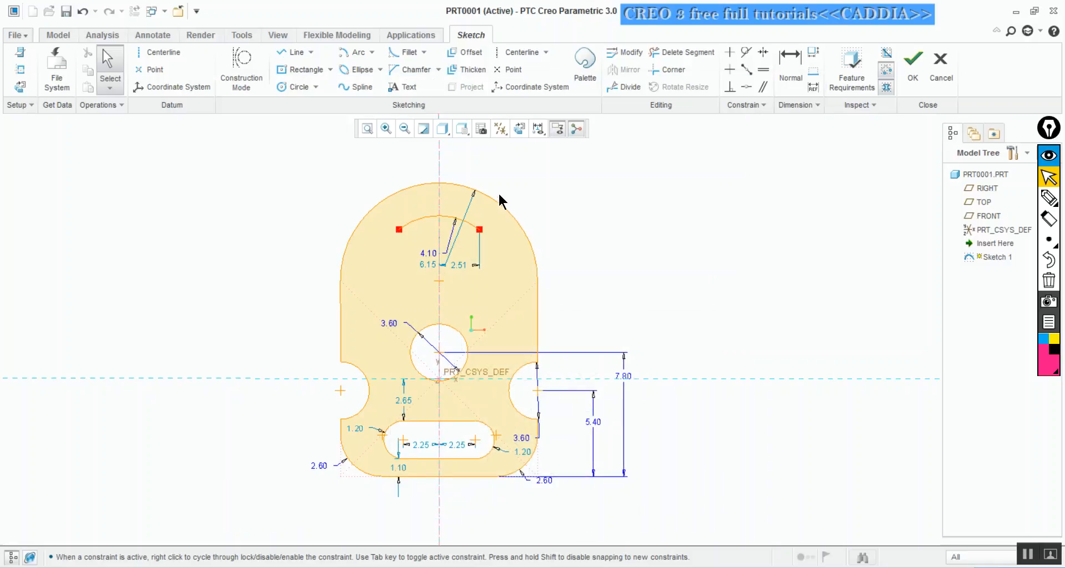
ctrl+middle_drag(483, 147, 514, 240)
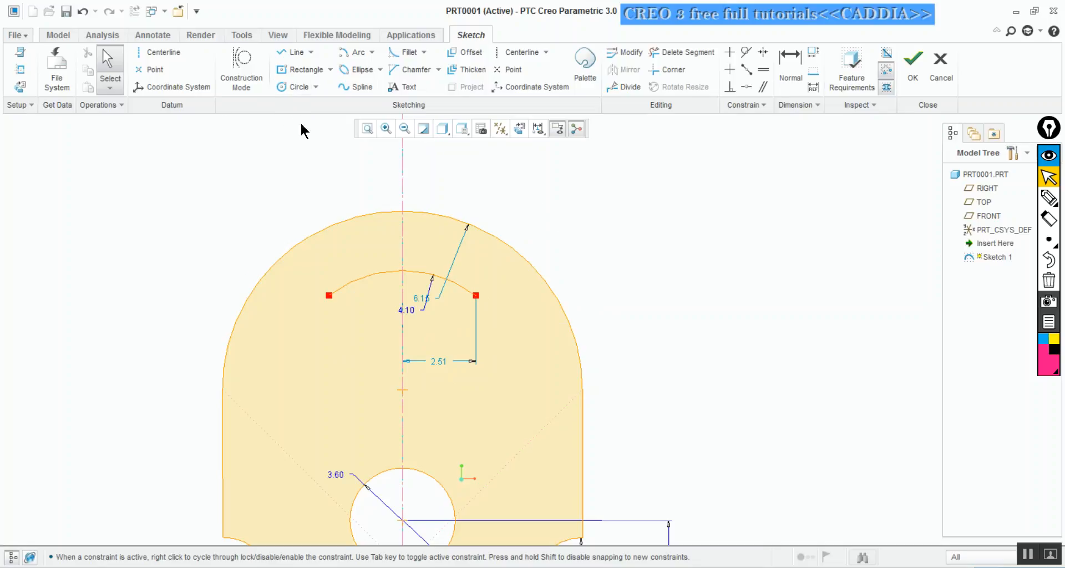
click(292, 52)
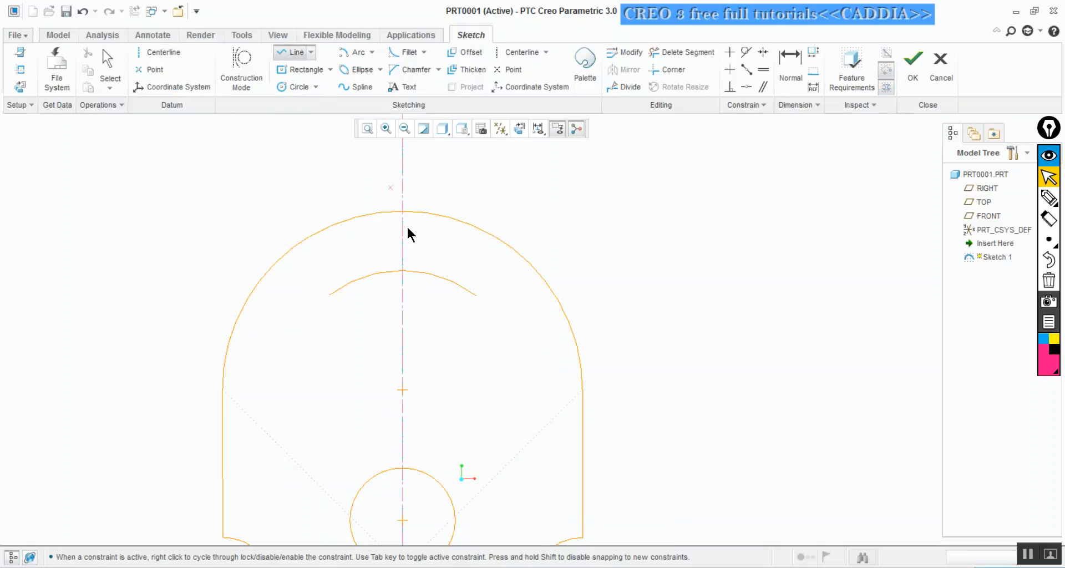
click(403, 390)
middle_click(513, 198)
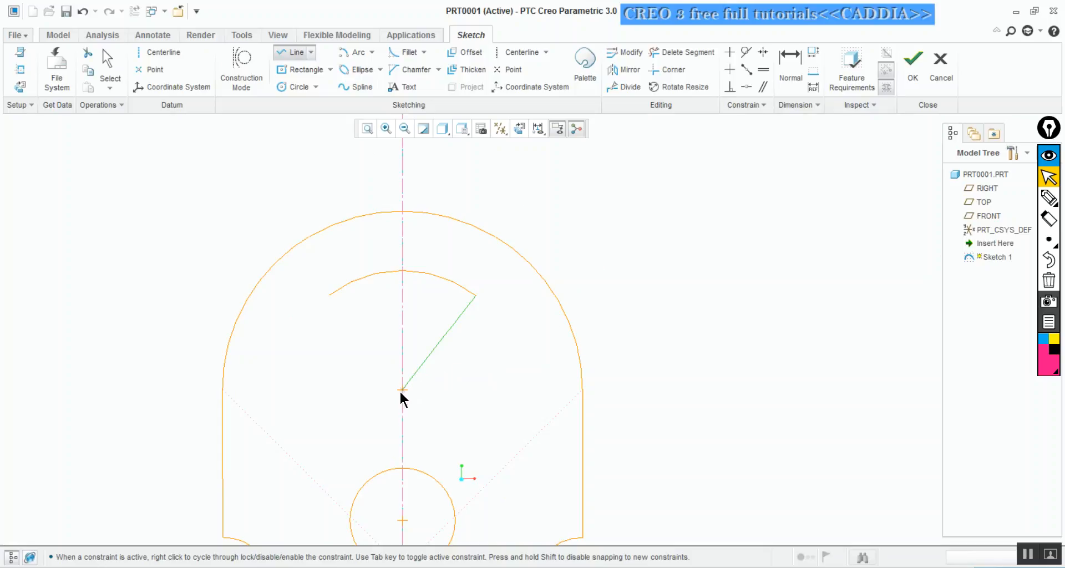
click(403, 389)
click(328, 298)
click(107, 65)
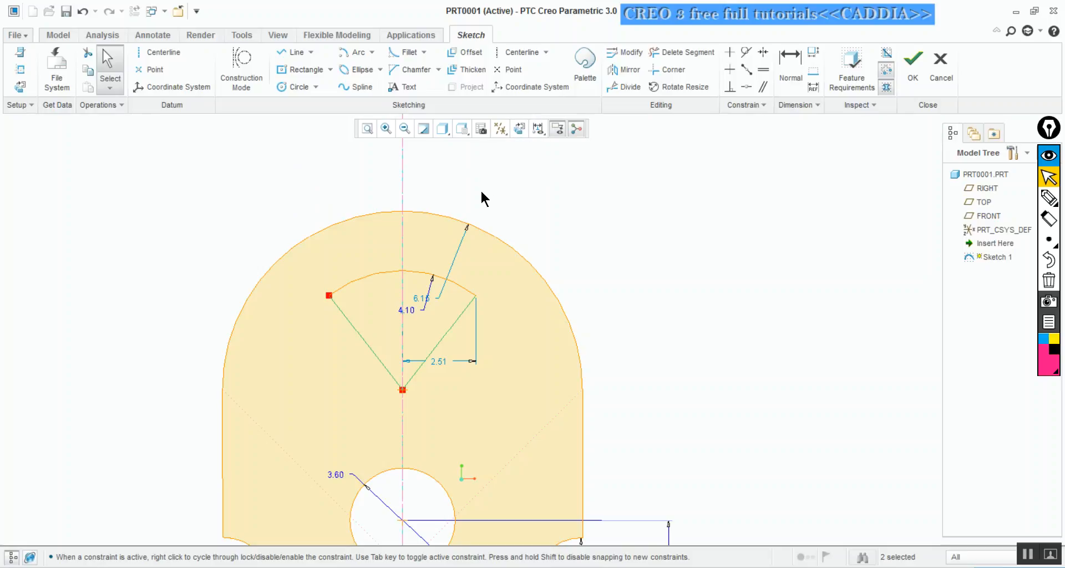
Step: Dimension the angle between the two radial lines as 120 degrees
click(788, 65)
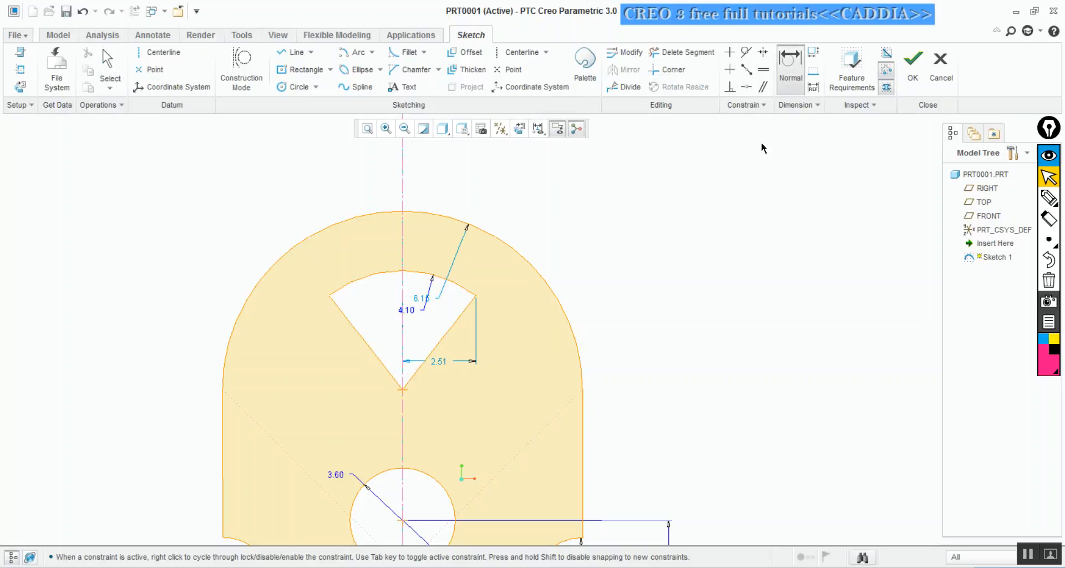
click(433, 347)
click(369, 344)
middle_click(377, 302)
text(120)
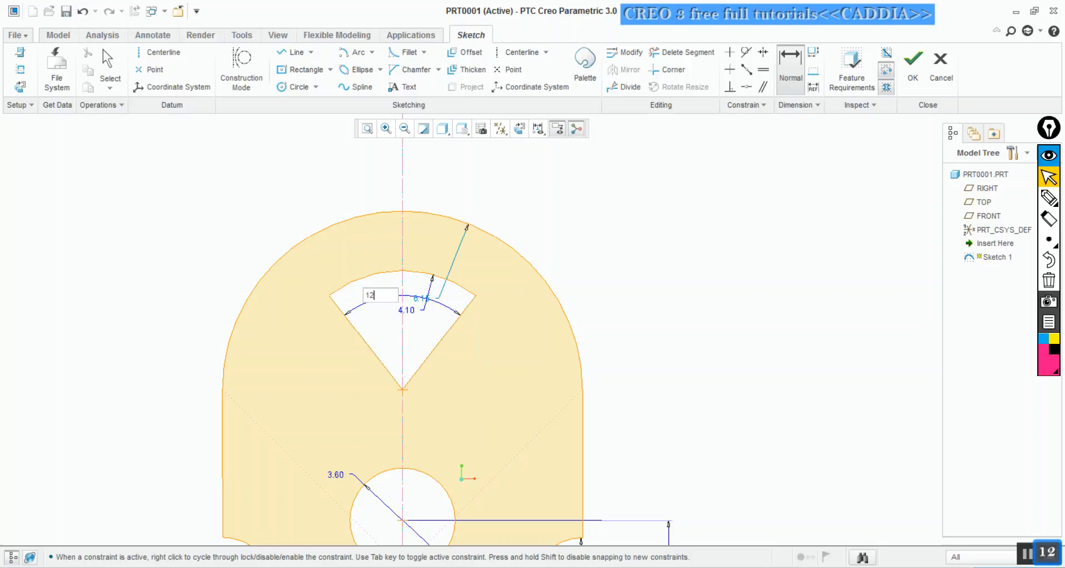
key(Return)
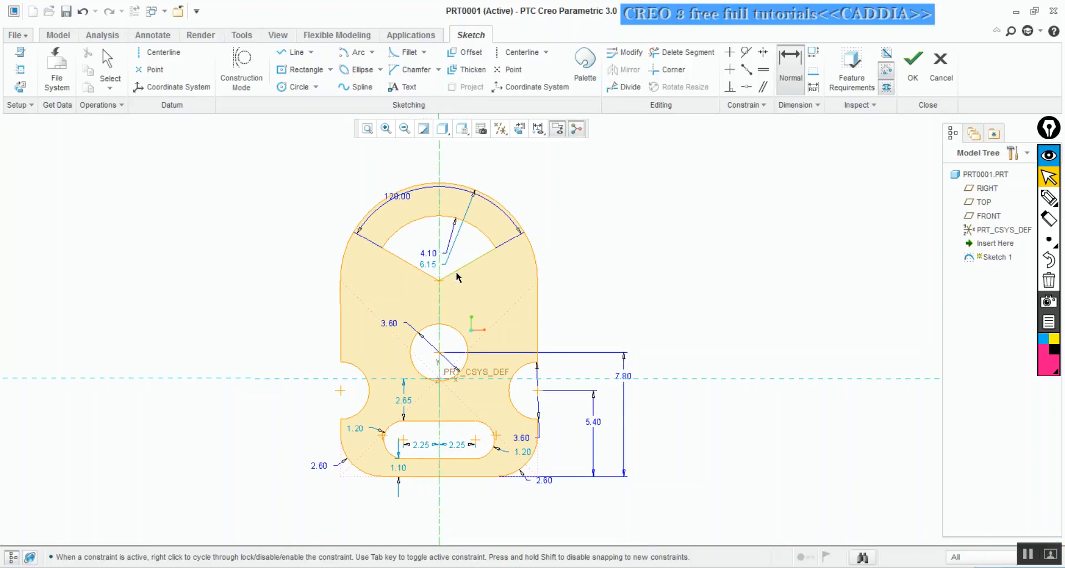
Step: Try to add an angle dimension between the vertical centerline and the radial line on its right side
middle_click(468, 254)
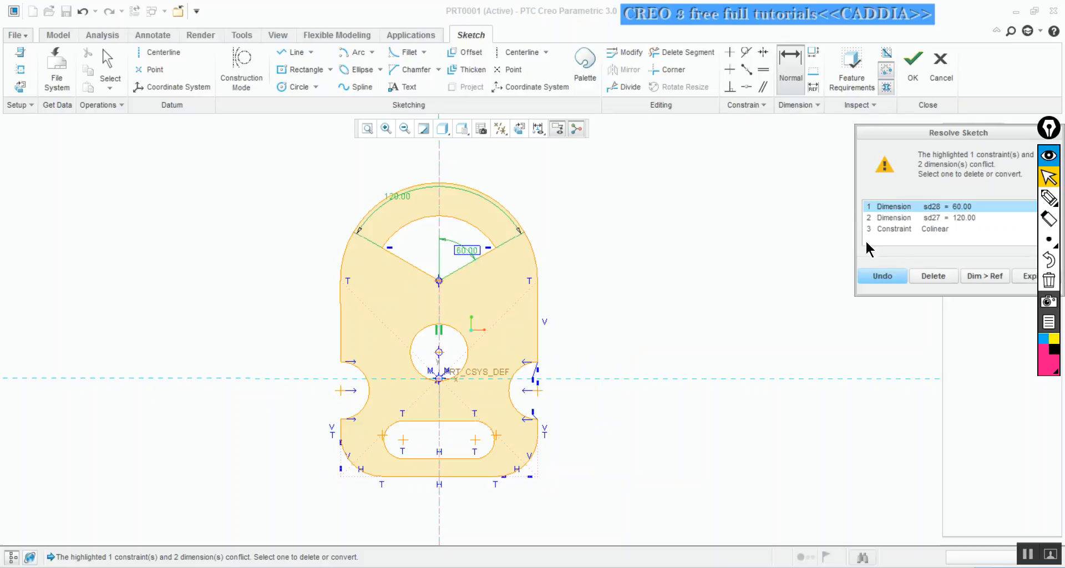
click(899, 277)
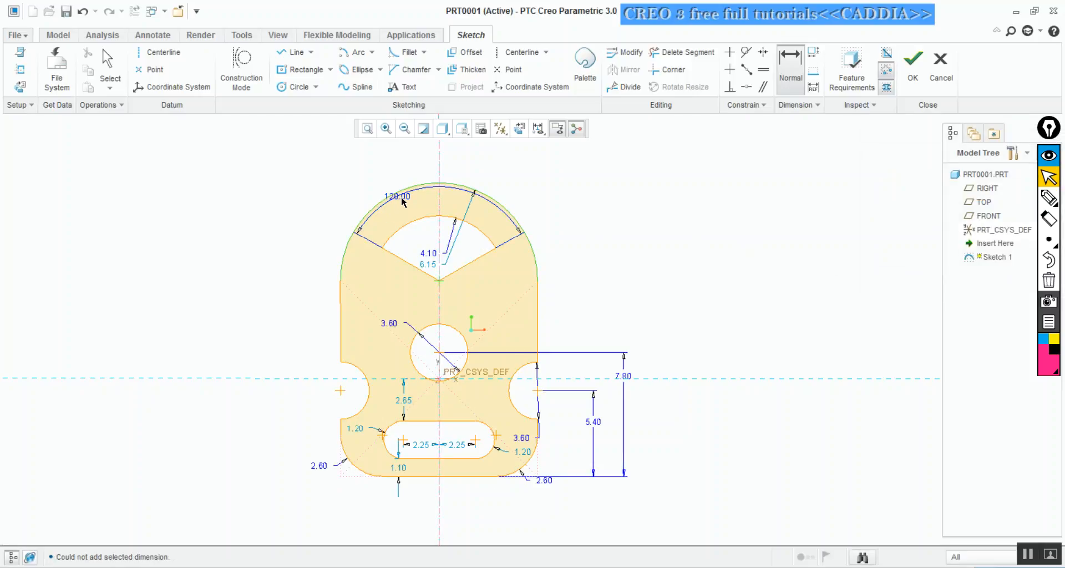
Step: Turn off the sketch dimension display and trim away the two radial lines below the inner arc
click(538, 129)
click(505, 161)
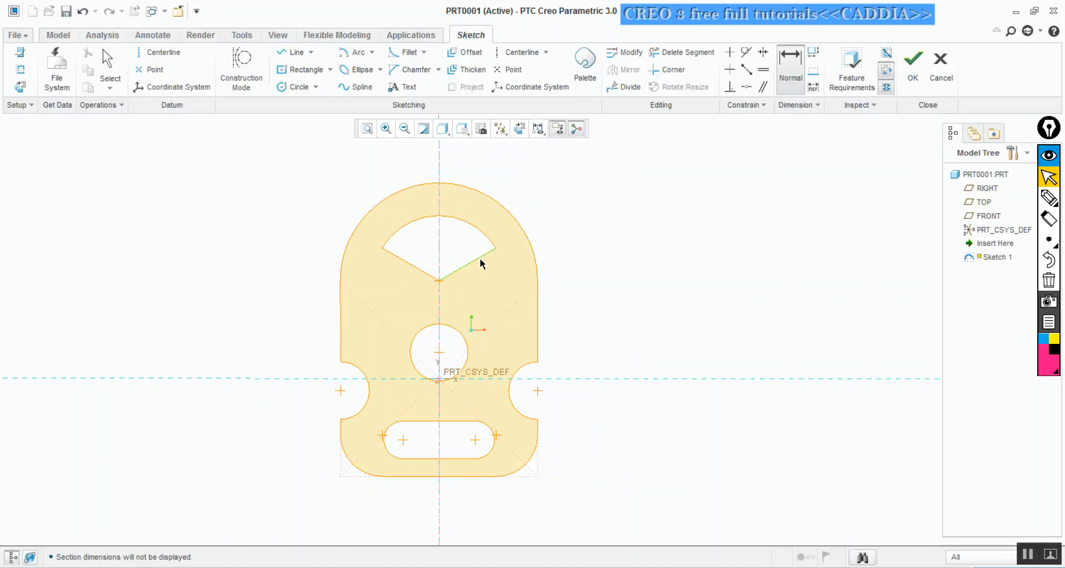
key(Delete)
key(Delete)
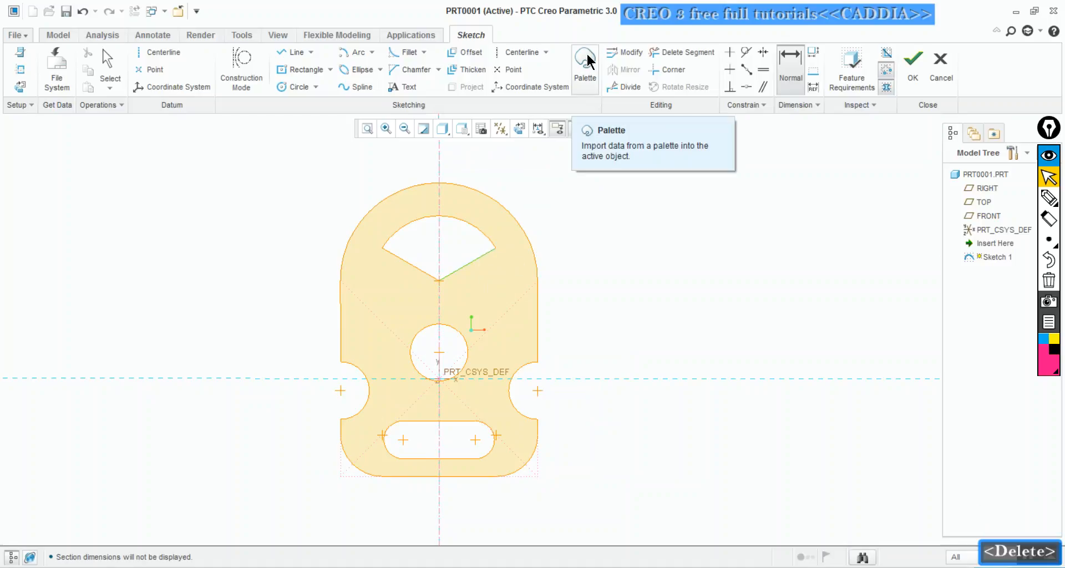
click(672, 54)
drag(490, 279, 403, 264)
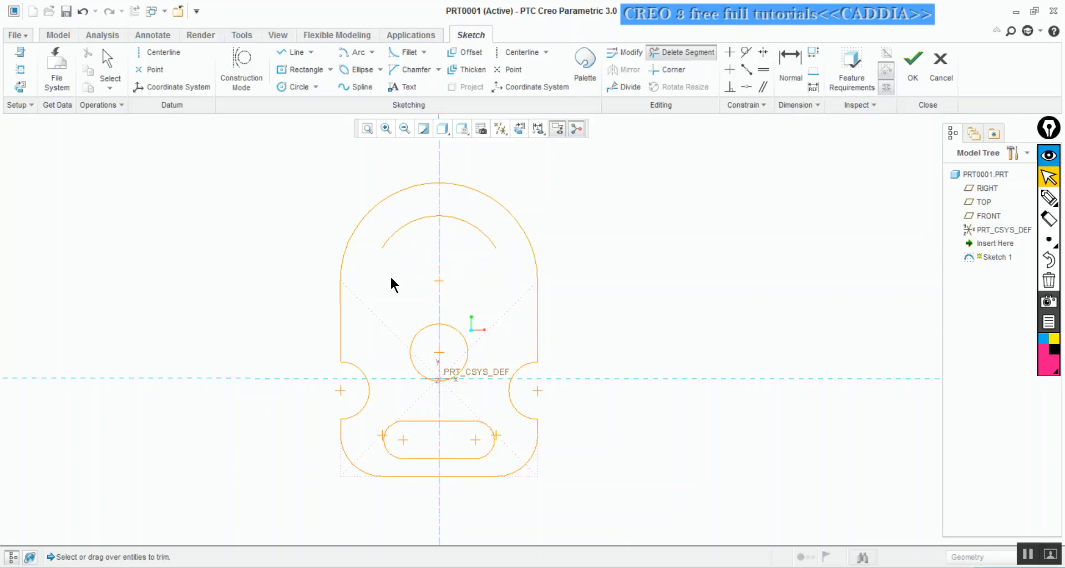
Step: Check the reference drawing and thicken the inner arc into a curved slot with a thickness of 1.8 and circular end caps
click(472, 71)
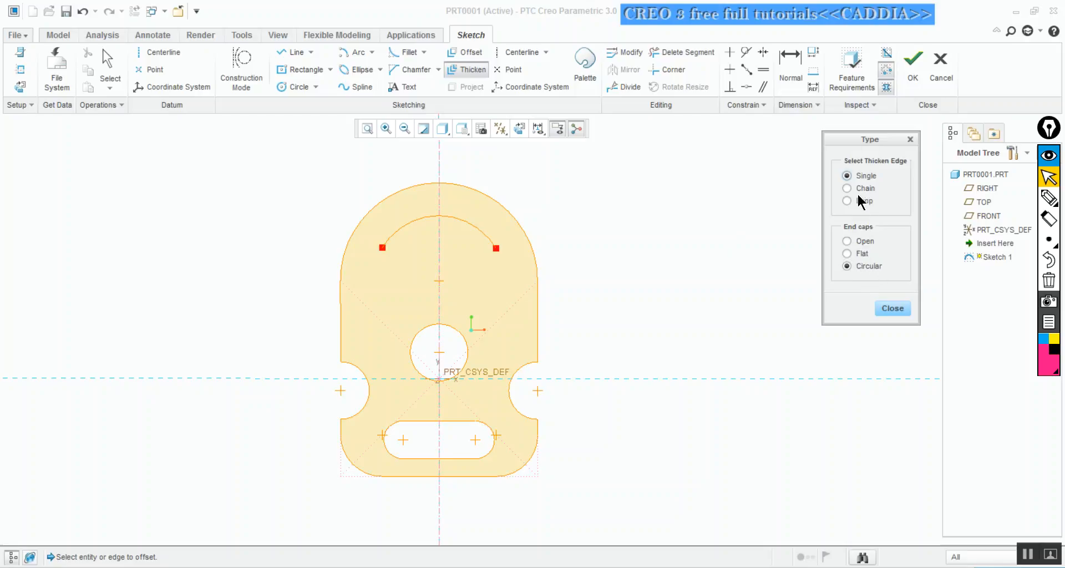
click(444, 215)
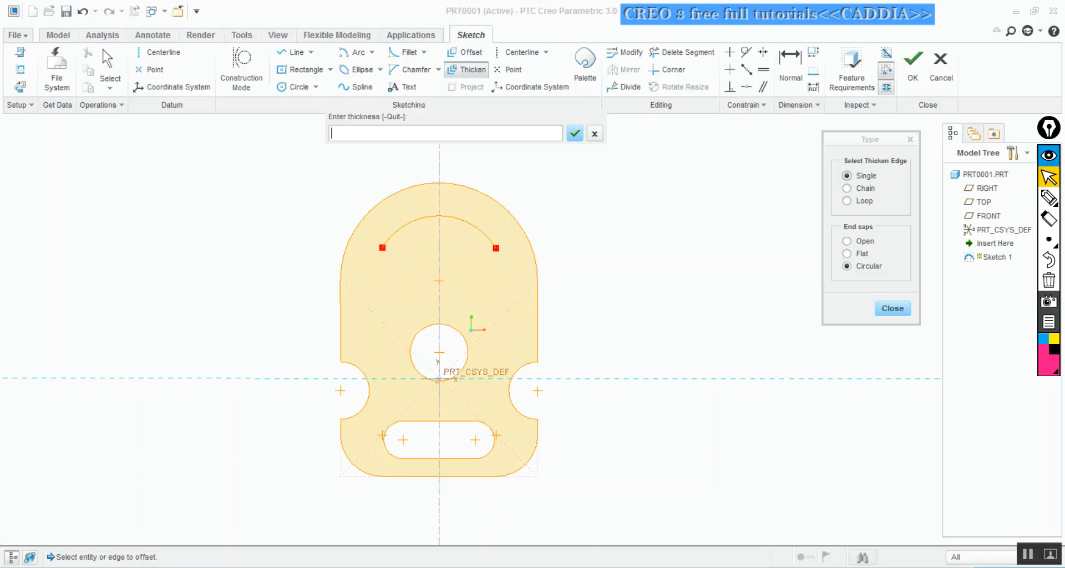
key(alt+Tab)
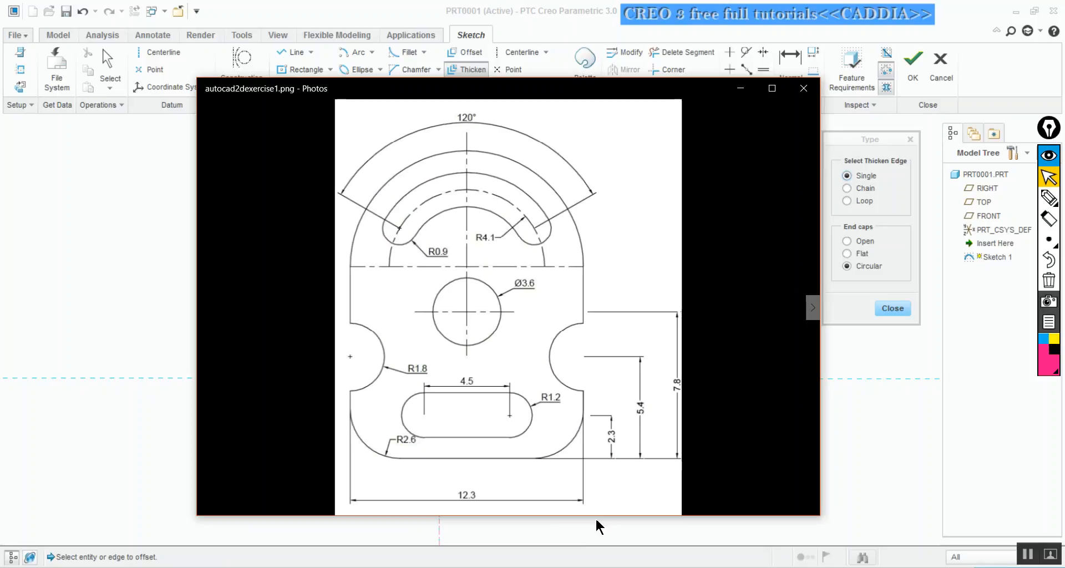
click(169, 258)
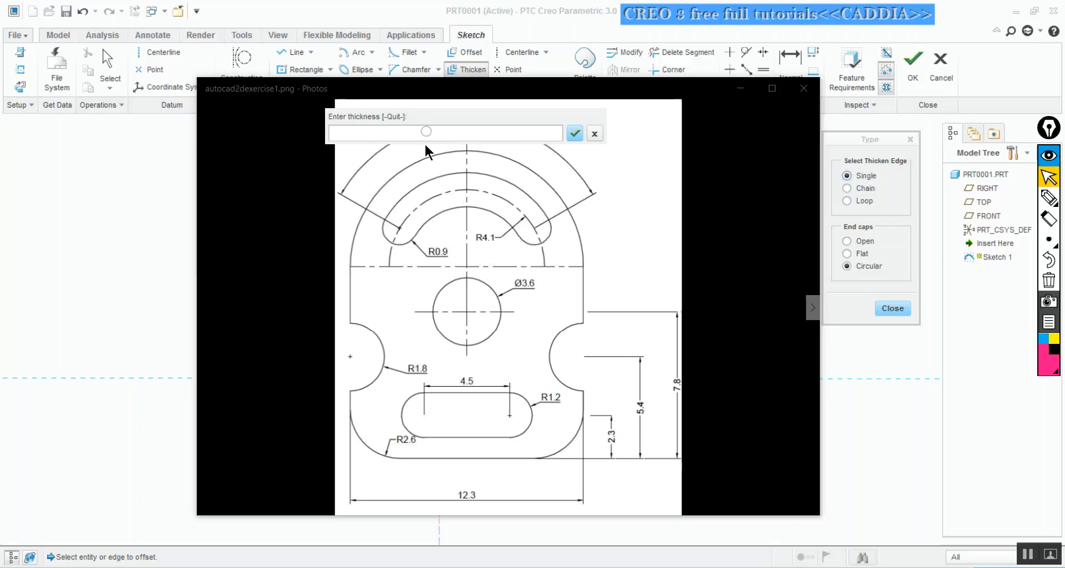
text(1.8)
key(Return)
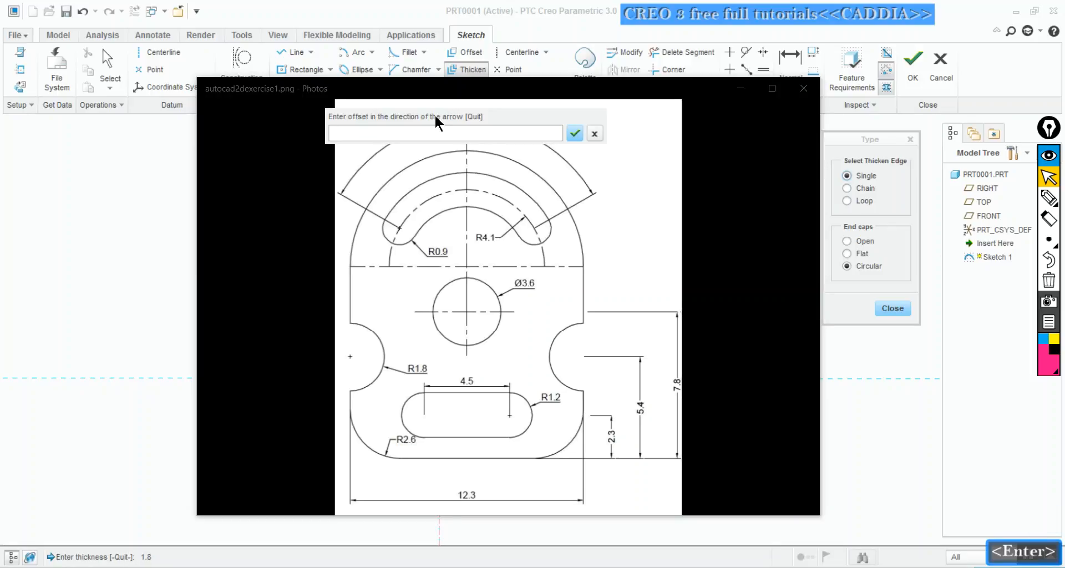
key(Return)
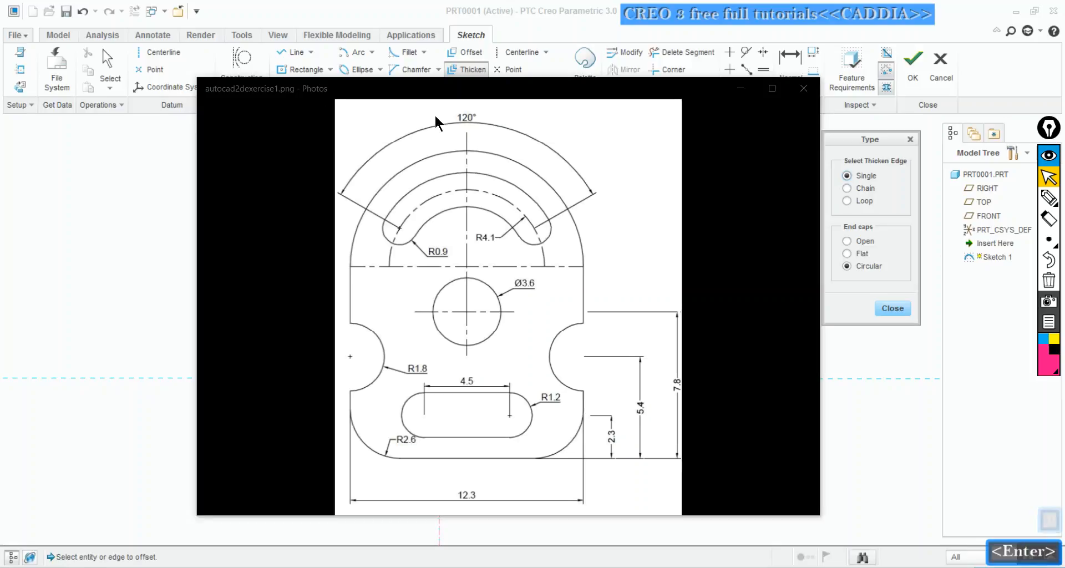
click(803, 91)
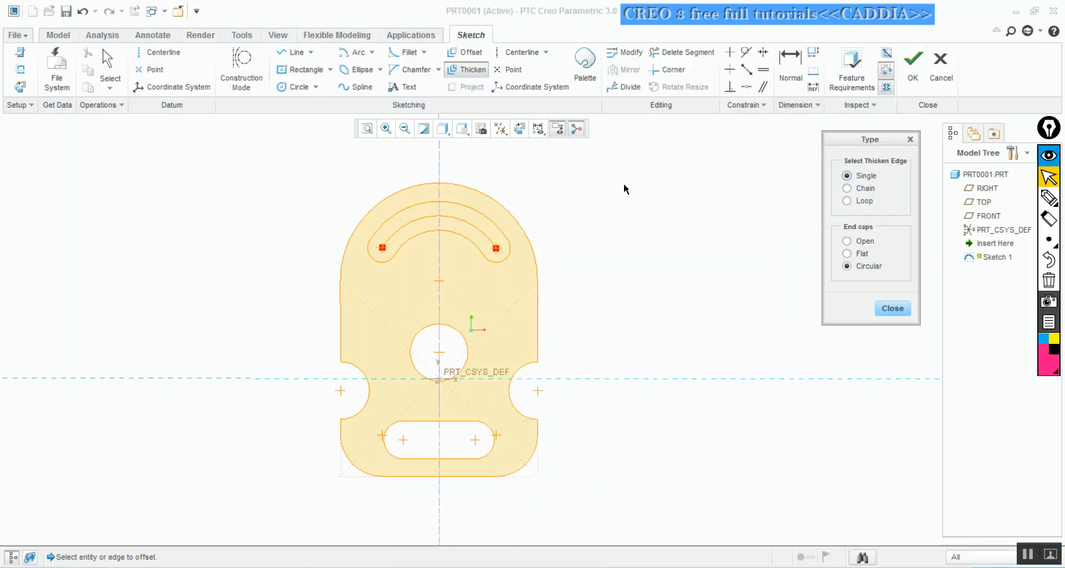
click(891, 309)
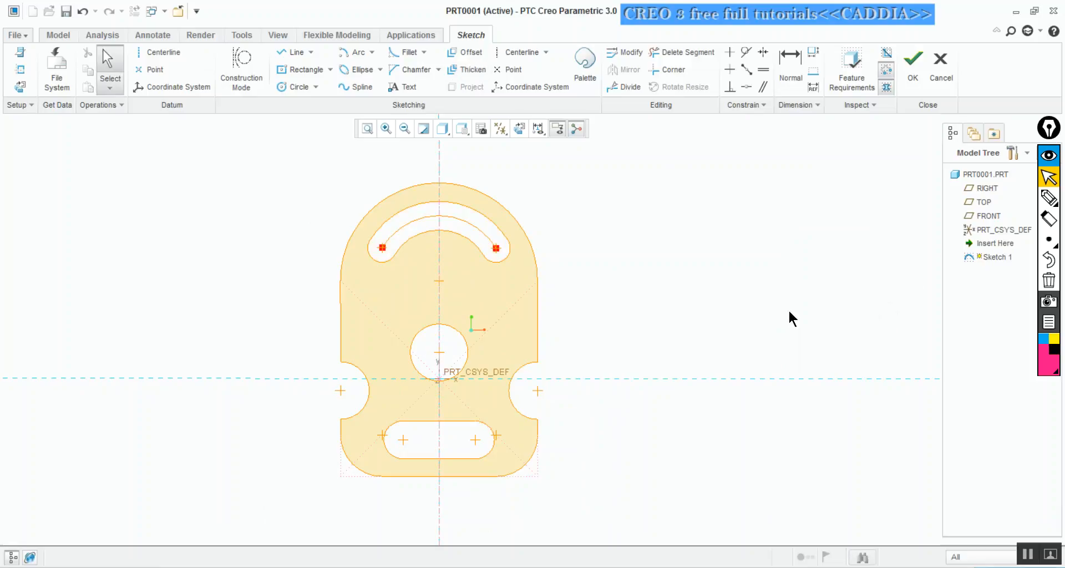
Step: Convert the curved slot's middle arc to construction geometry
click(458, 221)
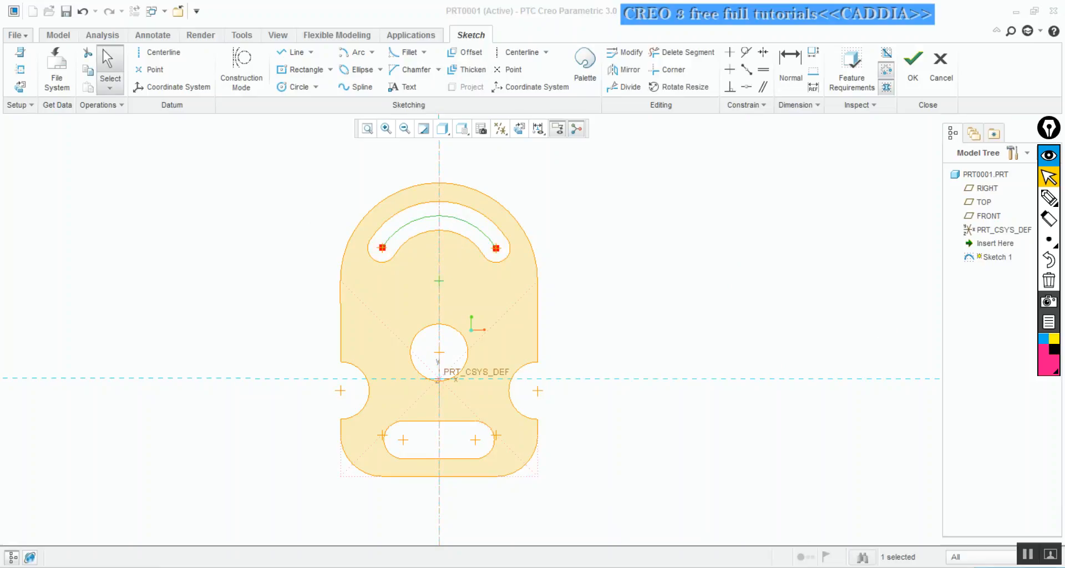
key(alt+Tab)
click(869, 199)
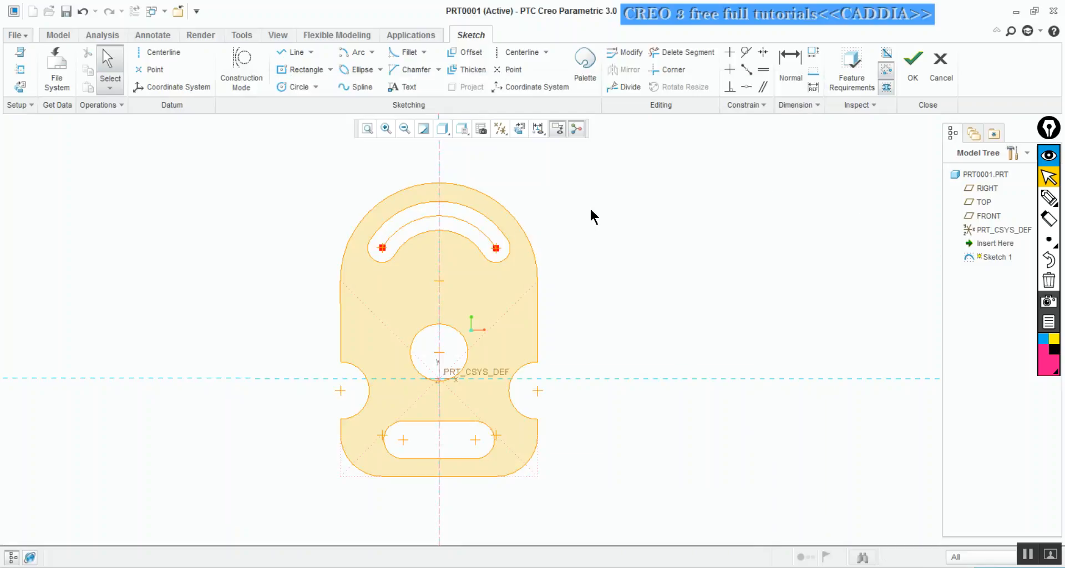
click(460, 221)
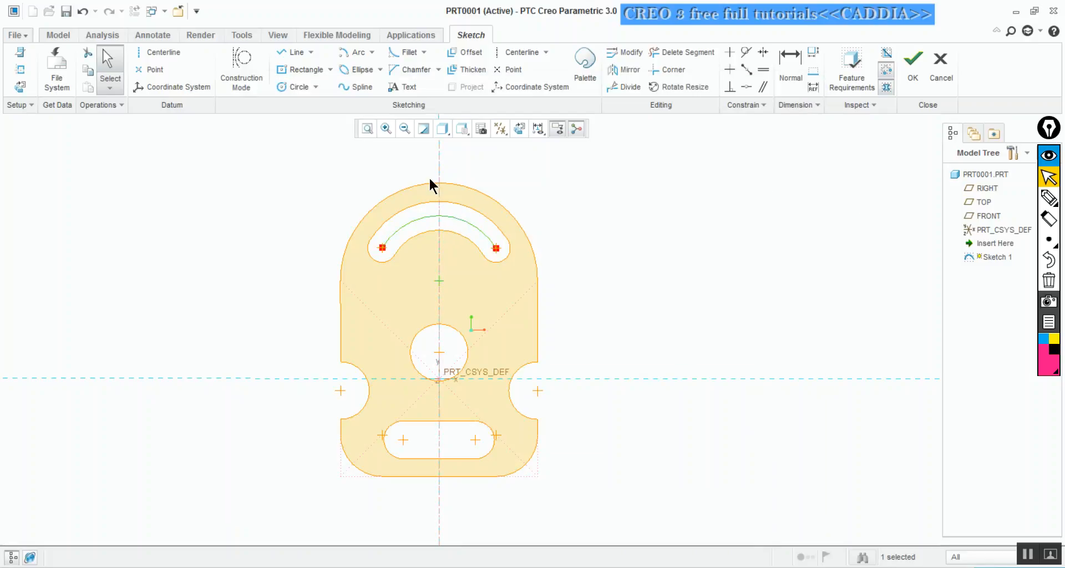
click(242, 66)
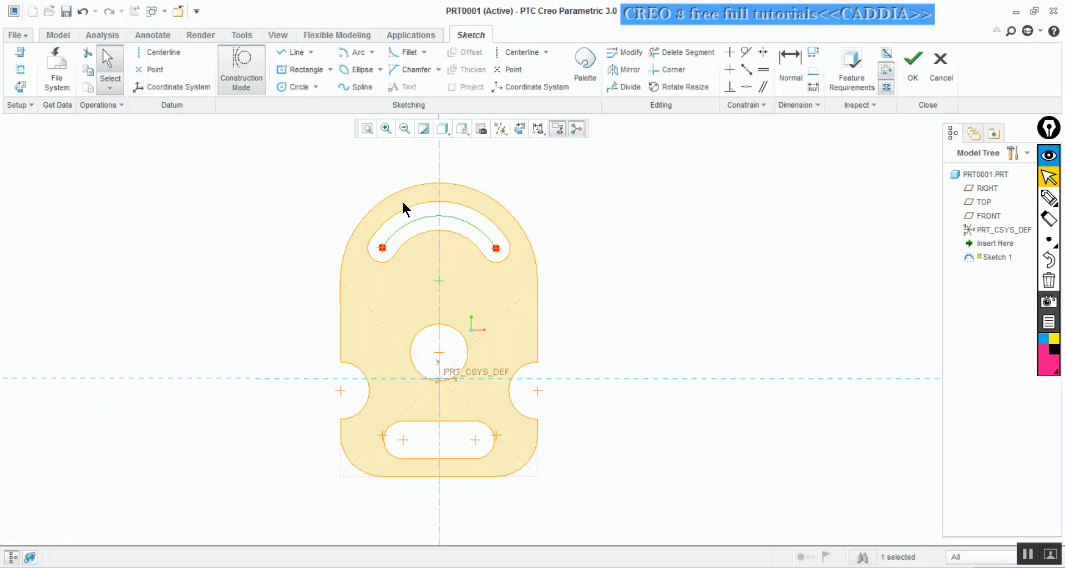
click(251, 83)
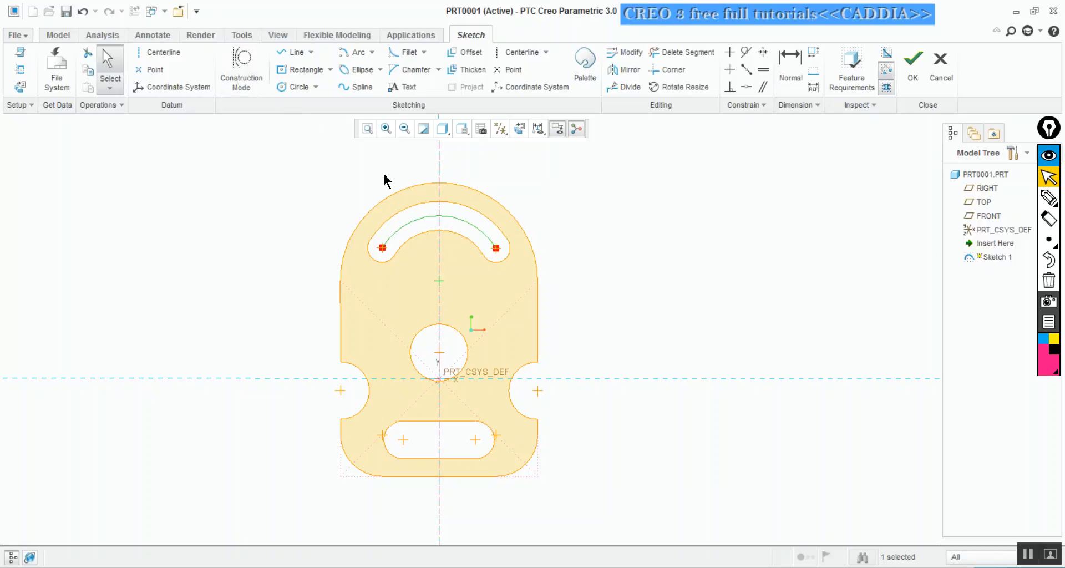
click(416, 222)
right_click(399, 227)
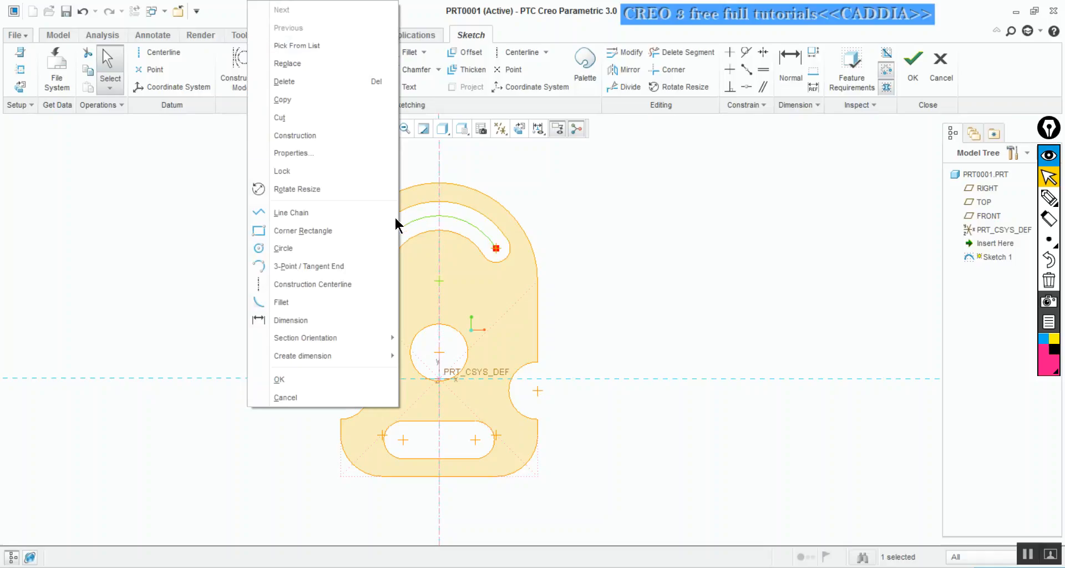
click(341, 133)
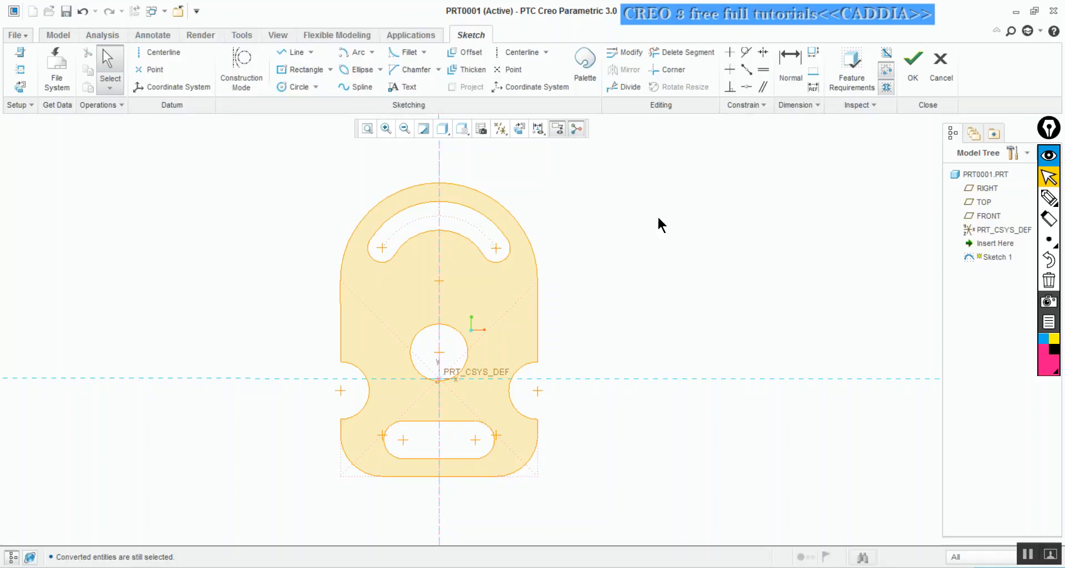
Step: Draw a horizontal construction line across the plate through the center of the rounded top, joining both side edges
click(238, 54)
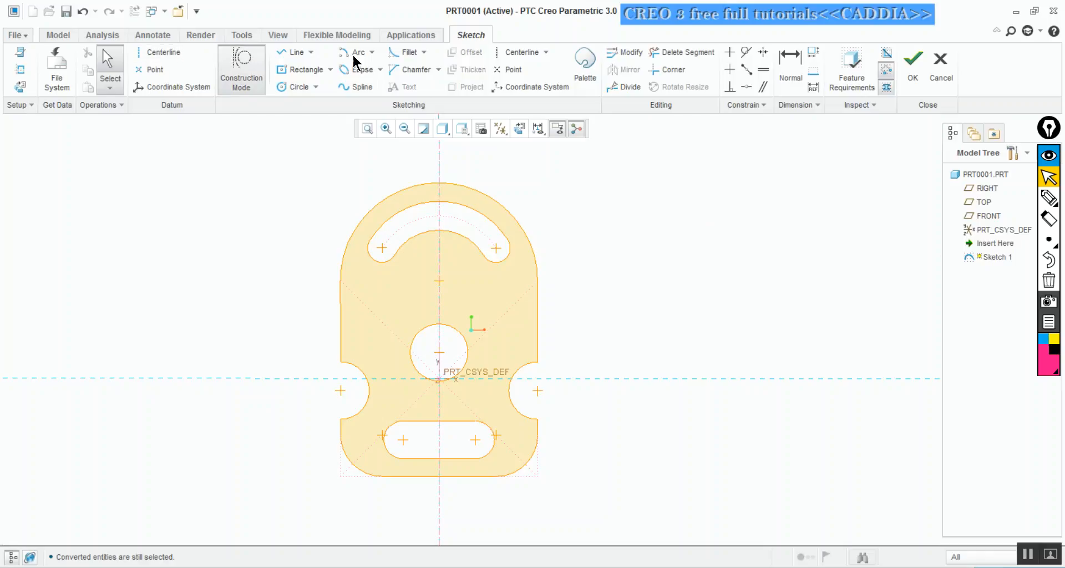
click(280, 48)
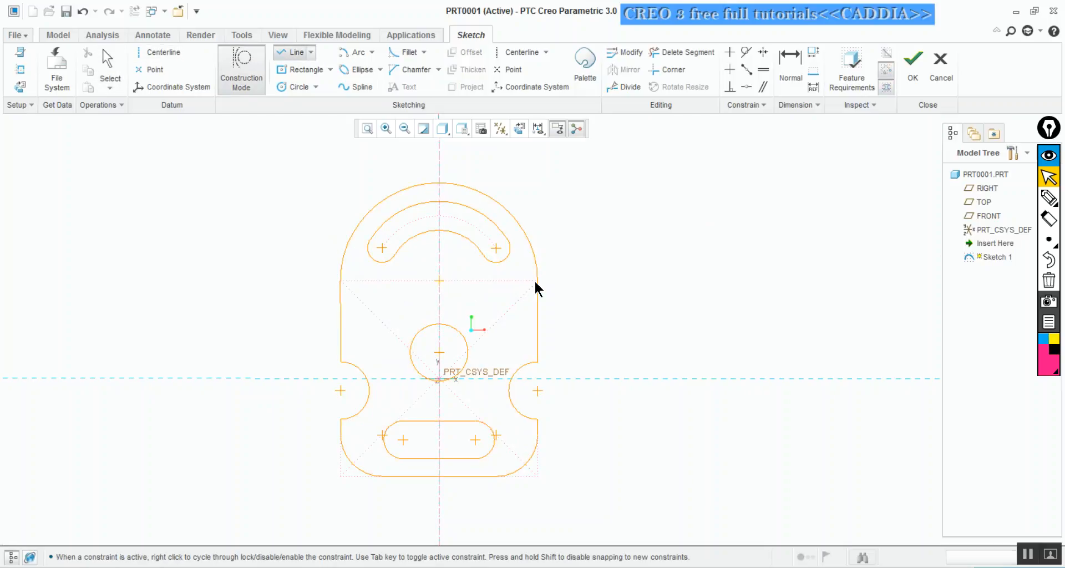
middle_click(579, 242)
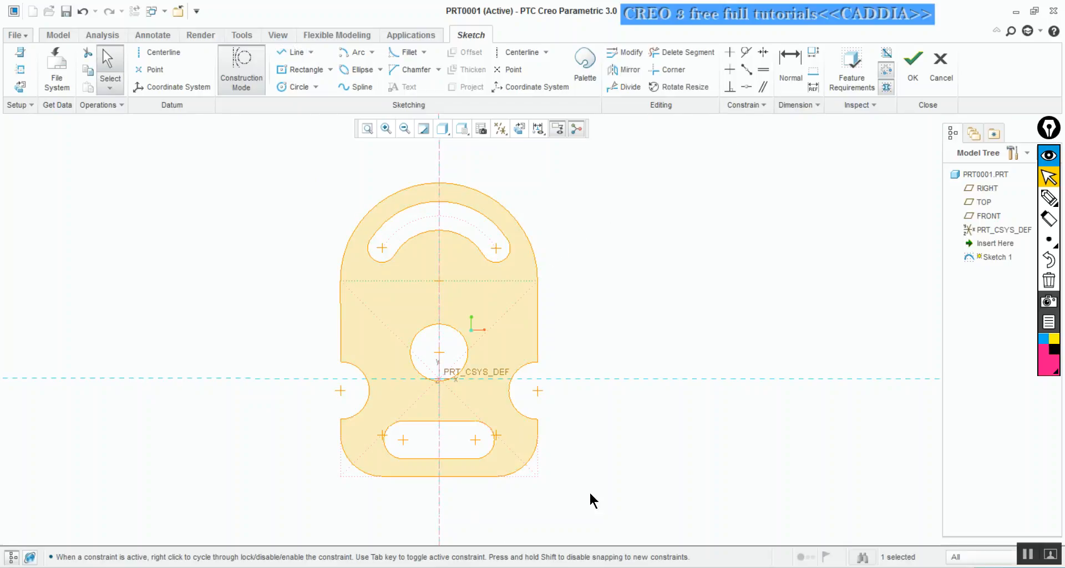
Step: Compare the finished sketch with the reference drawing and examine the dimensions of the next exercise drawing, medium.png
key(ctrl+shift+z)
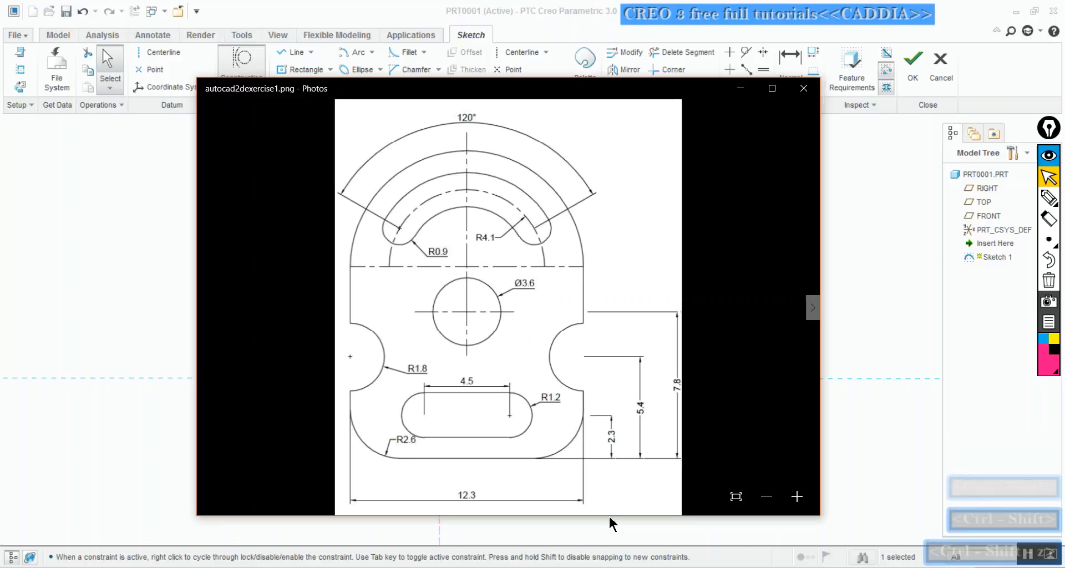
key(Right)
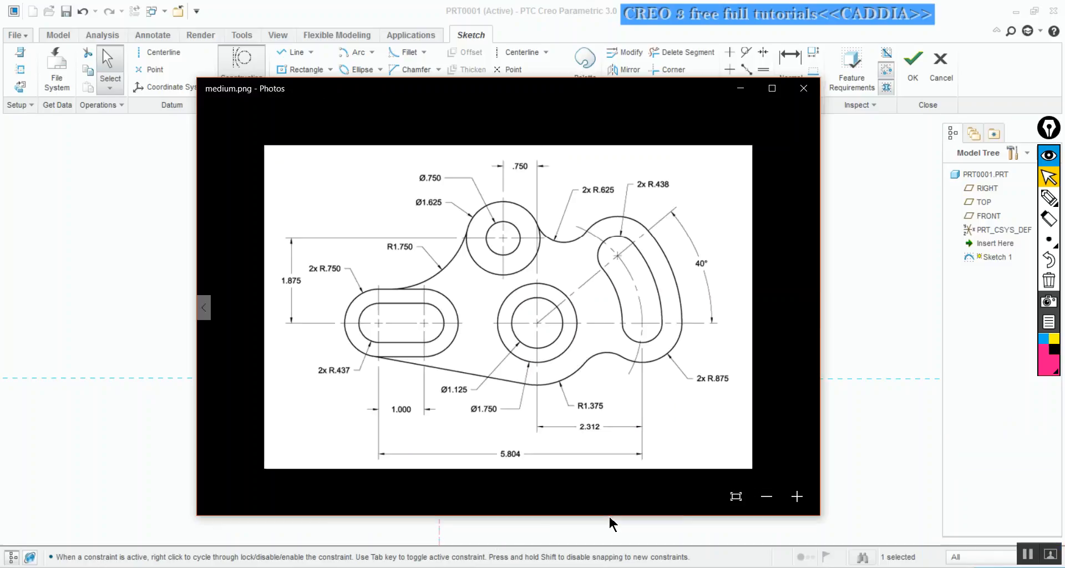
click(772, 88)
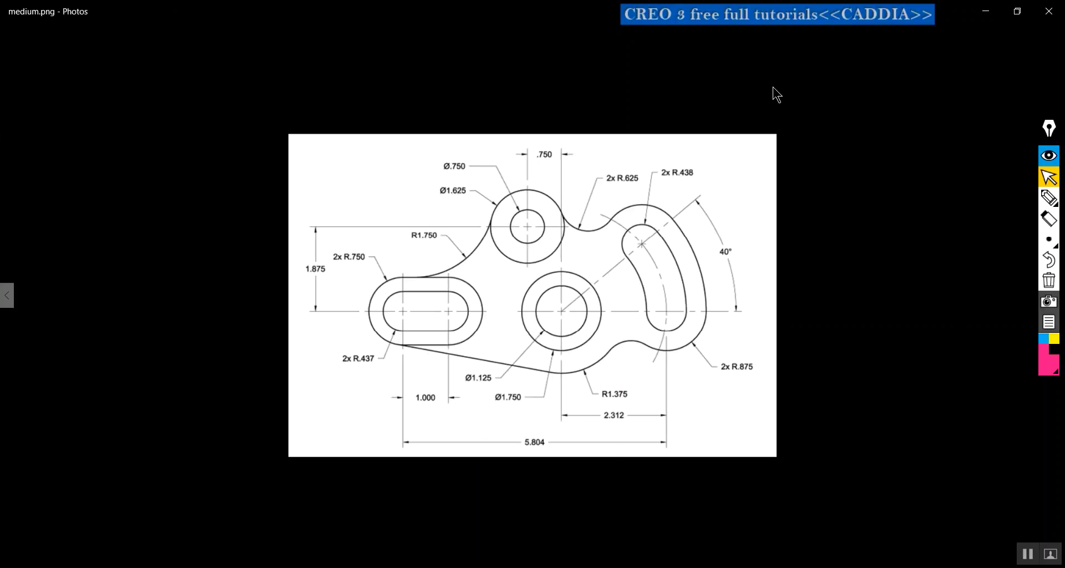
click(1017, 548)
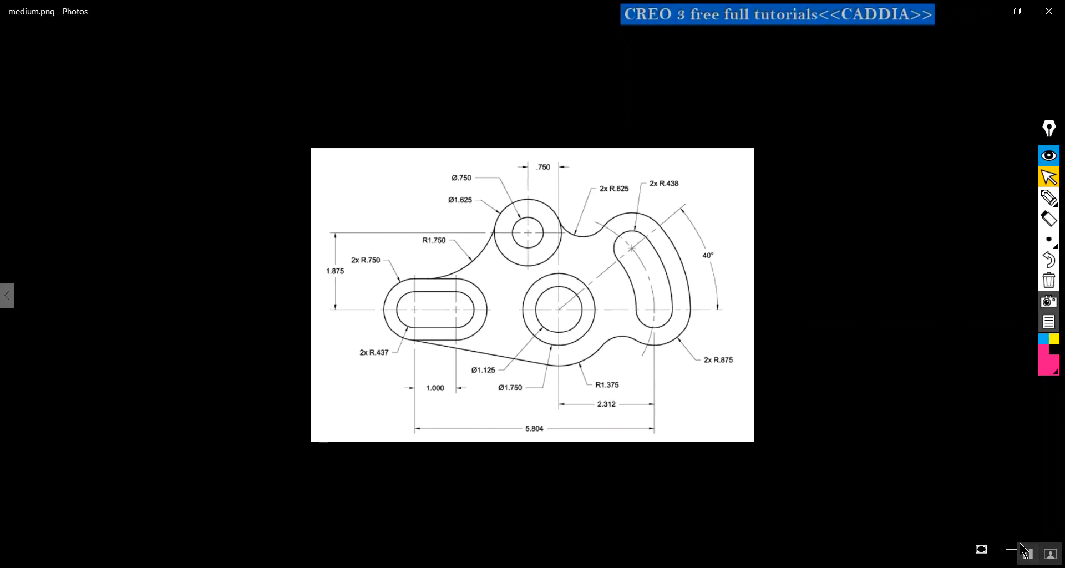
click(1017, 11)
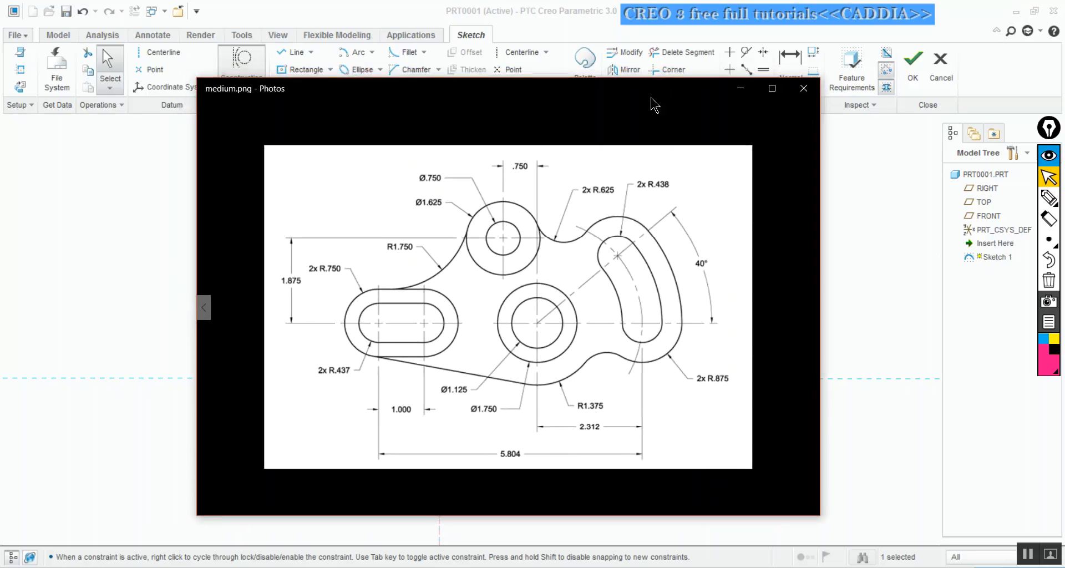
mouse_move(652, 105)
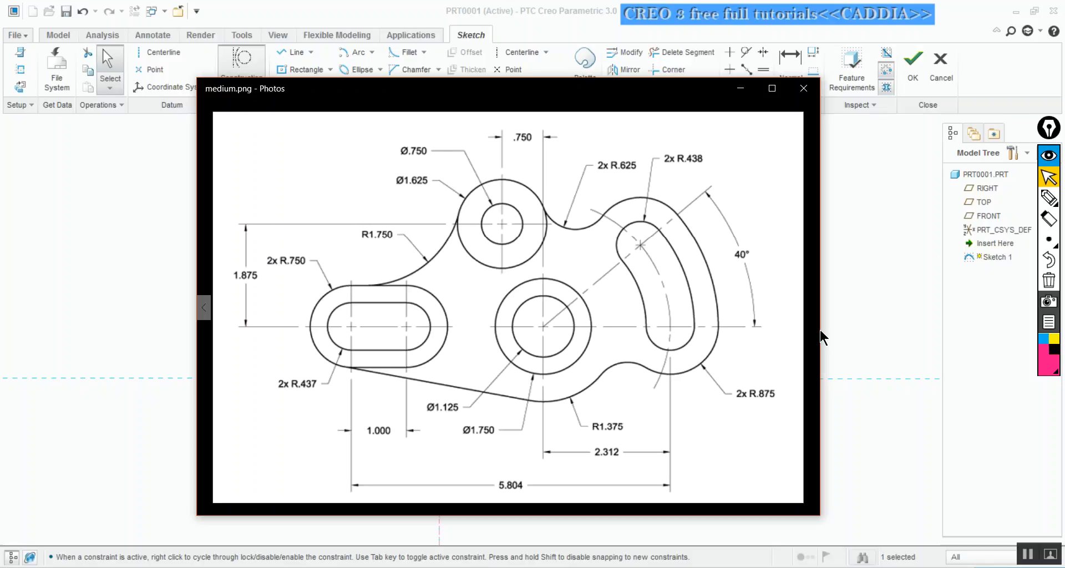
key(ctrl+shift+z)
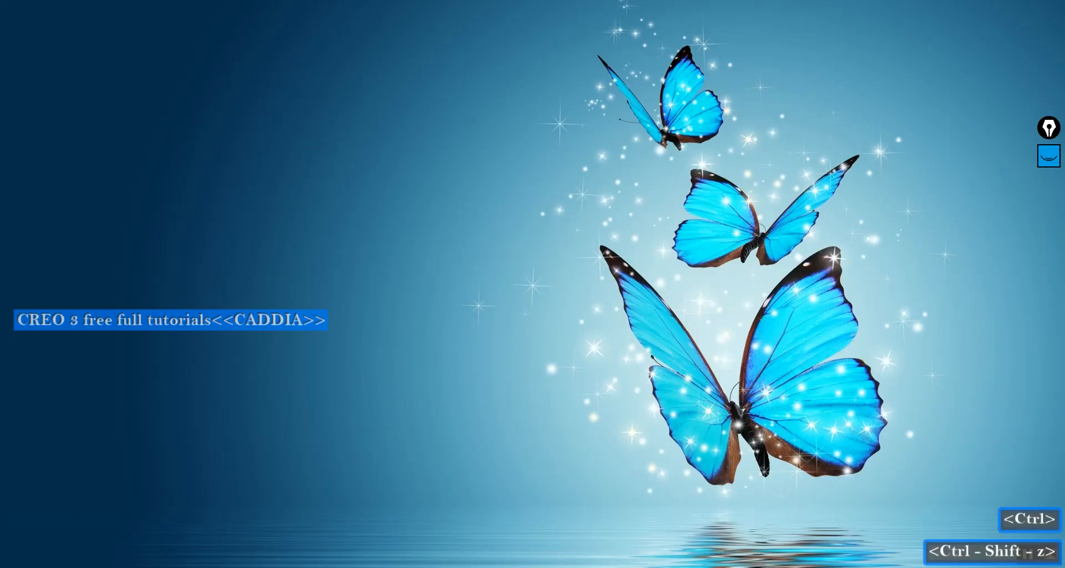